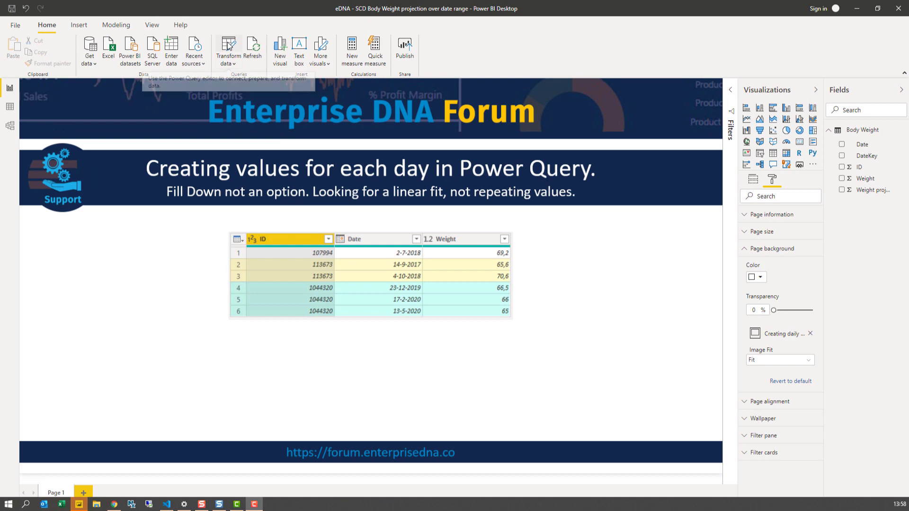
- Open the Power Query Editor and review the description of the TableBuffer function query
{"action": "left_click", "coordinate": [227, 46]}
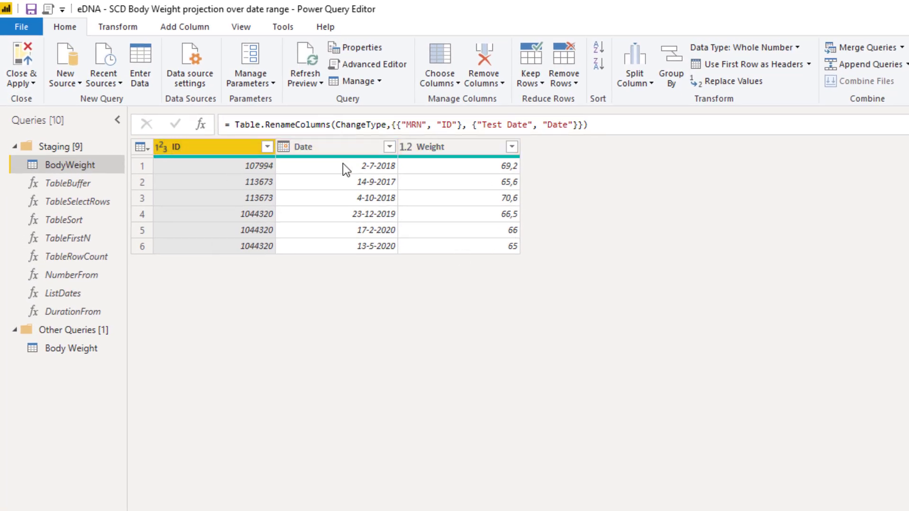
{"action": "left_click", "coordinate": [67, 182]}
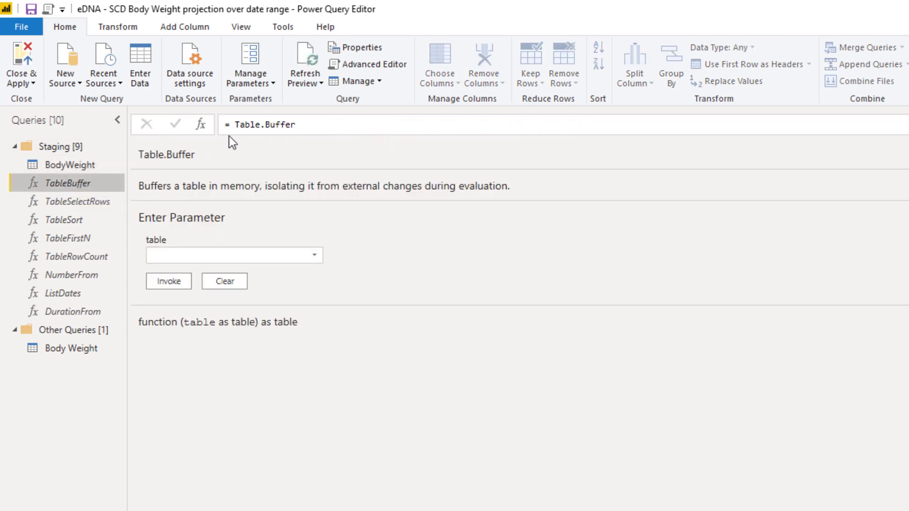
{"action": "left_click_drag", "start_coordinate": [230, 124], "coordinate": [344, 126]}
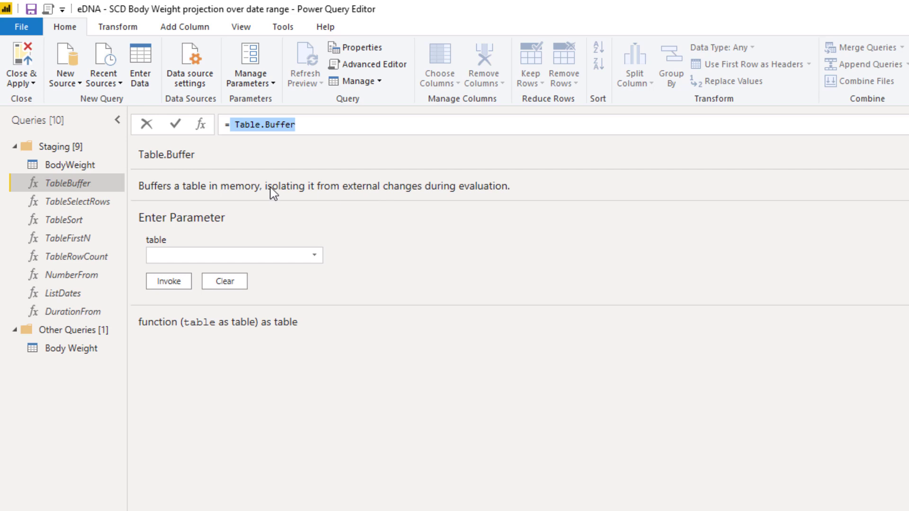
- Add a step to the BodyWeight query with the formula = Table.Buffer( RenameColumns )
{"action": "left_click", "coordinate": [78, 163]}
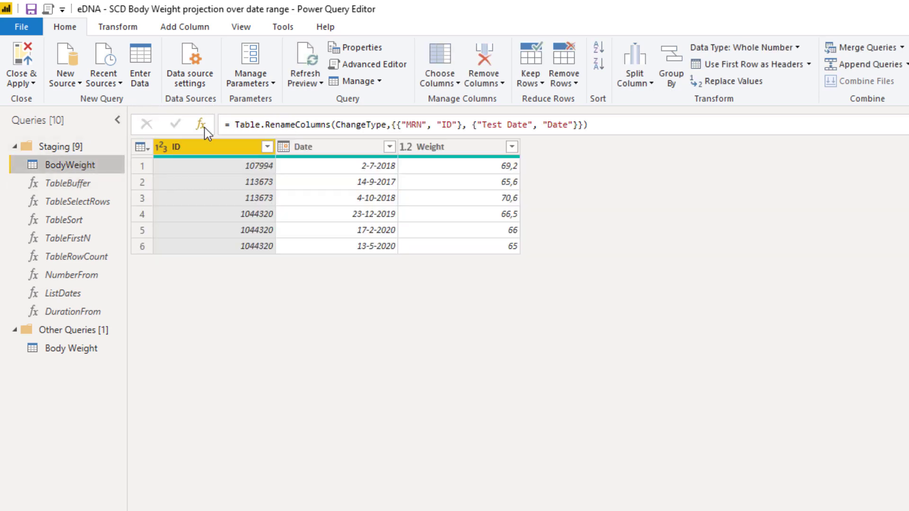
{"action": "left_click", "coordinate": [204, 124]}
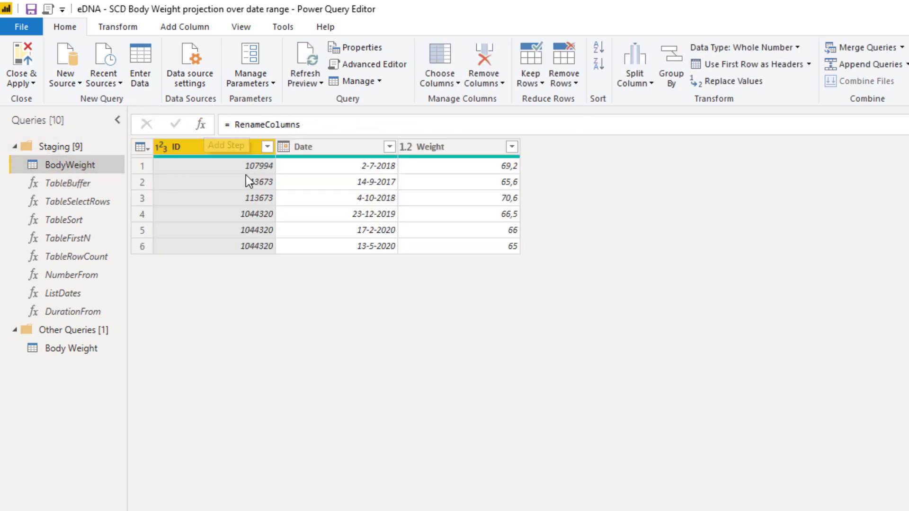
{"action": "left_click", "coordinate": [234, 124]}
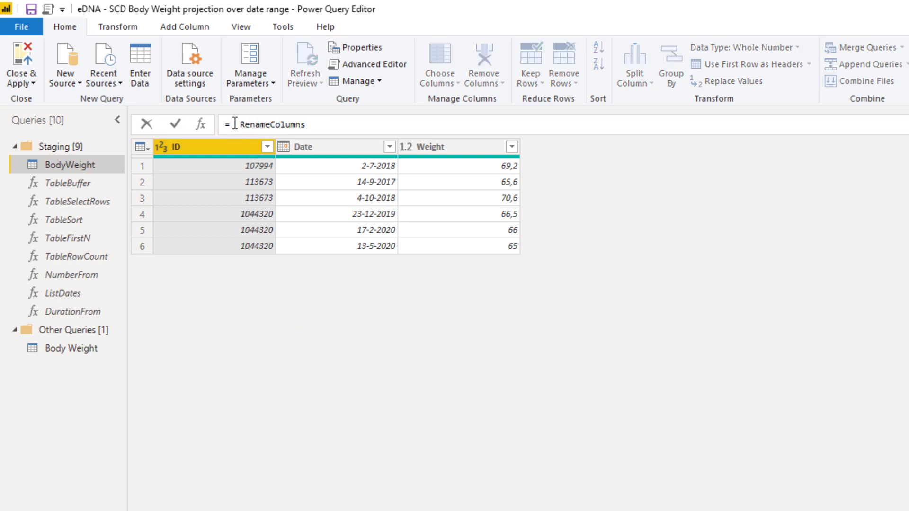
{"action": "type", "text": "Table.b"}
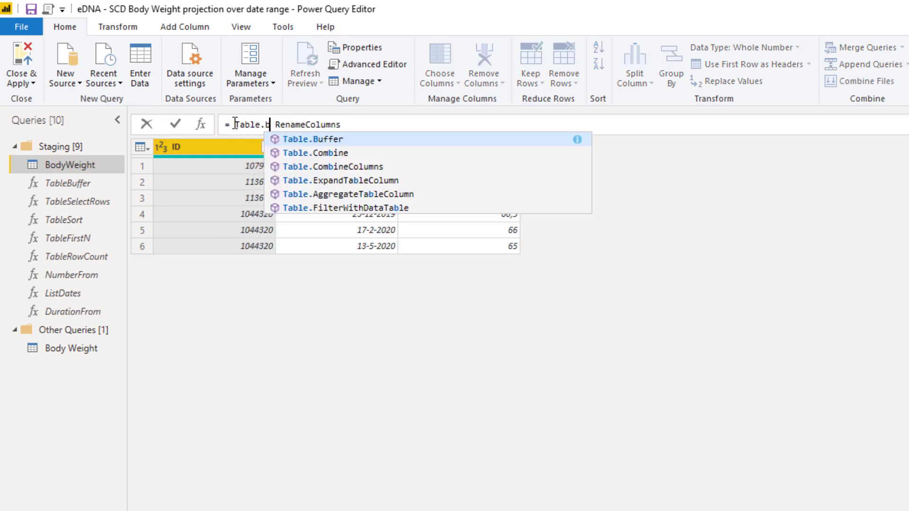
{"action": "key", "text": "Tab"}
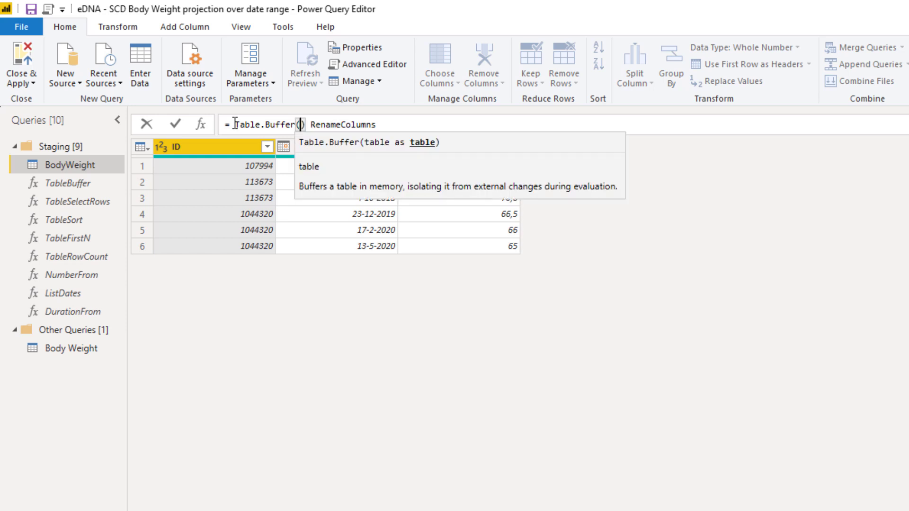
{"action": "type", "text": "("}
{"action": "key", "text": "End"}
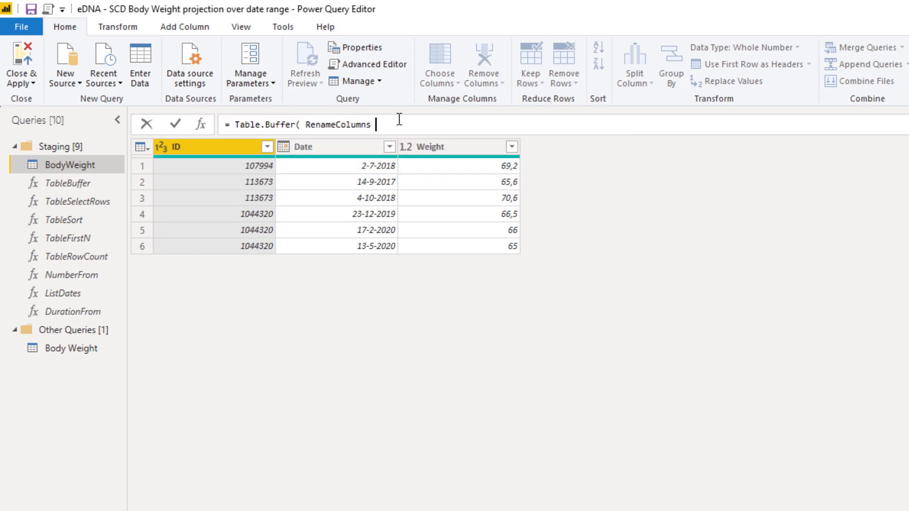
{"action": "type", "text": ")"}
{"action": "key", "text": "Return"}
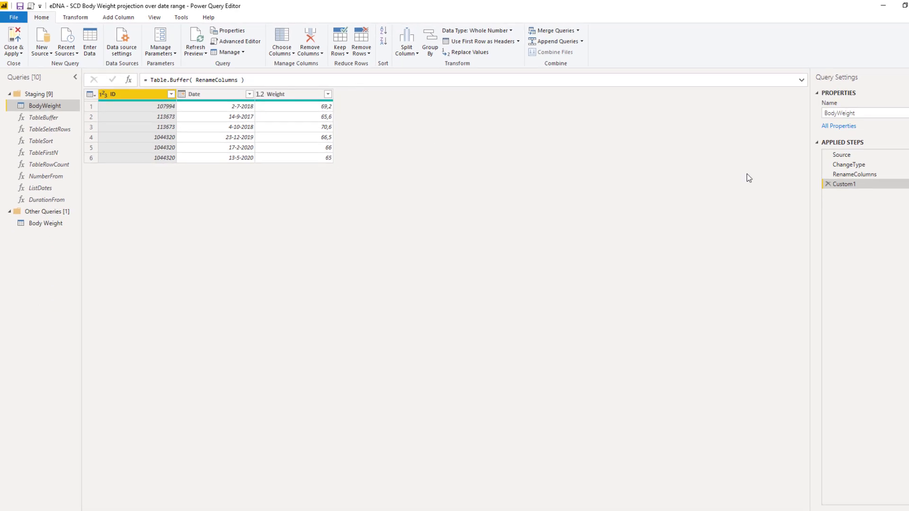
- Rename the new buffering step in the BodyWeight query as BufferedTable
{"action": "right_click", "coordinate": [822, 180]}
{"action": "left_click", "coordinate": [852, 196]}
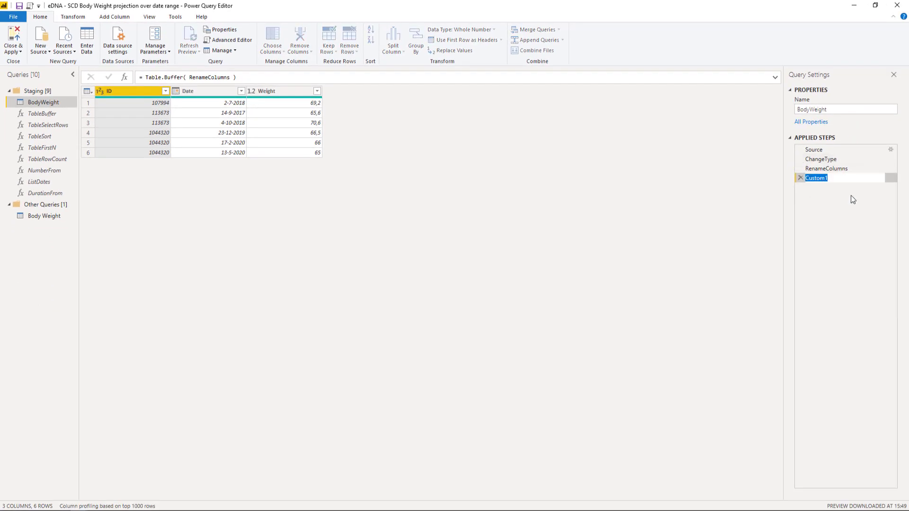
{"action": "type", "text": "BufferedTable"}
{"action": "key", "text": "Return"}
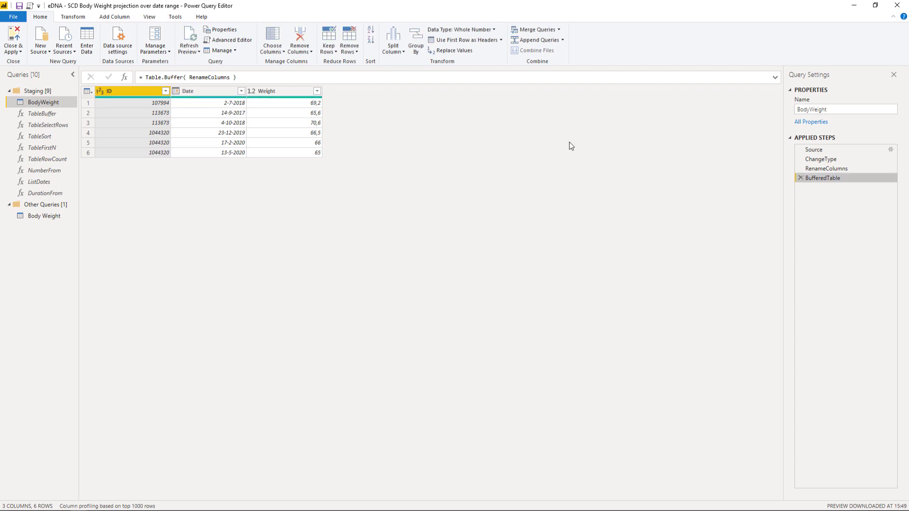
- Add a custom column named Custom to the buffered table, using the placeholder formula 1
{"action": "left_click", "coordinate": [90, 91]}
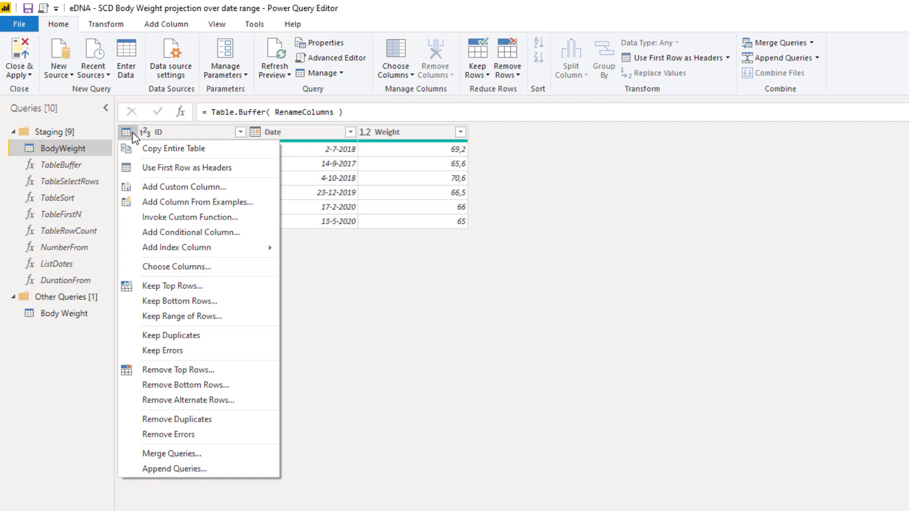
{"action": "left_click", "coordinate": [187, 190]}
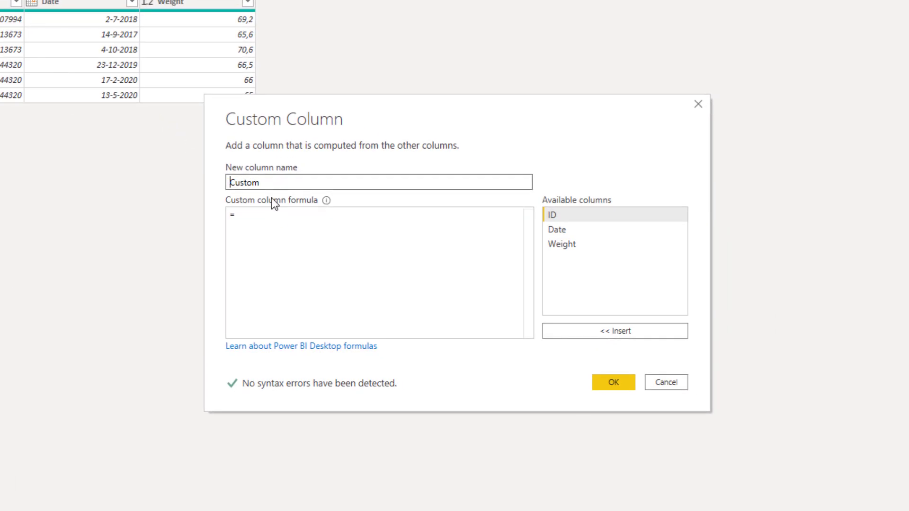
{"action": "left_click", "coordinate": [494, 341]}
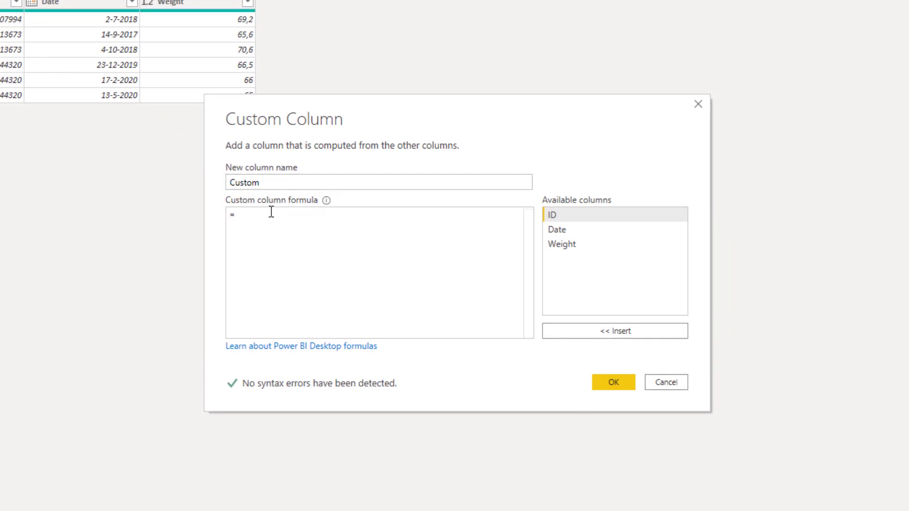
{"action": "type", "text": "1"}
{"action": "left_click", "coordinate": [622, 380]}
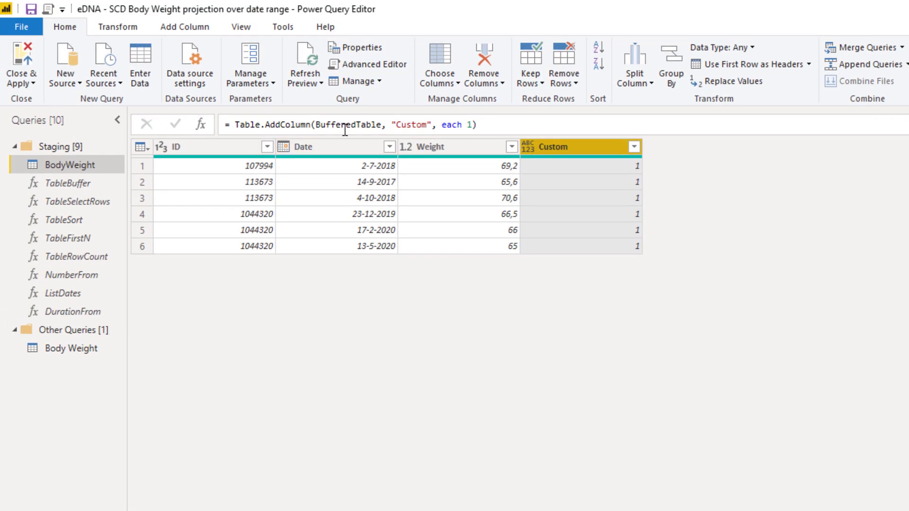
- Replace BufferedTable with RenameColumns as the table argument in the custom column's Table.AddColumn formula
{"action": "double_click", "coordinate": [362, 126]}
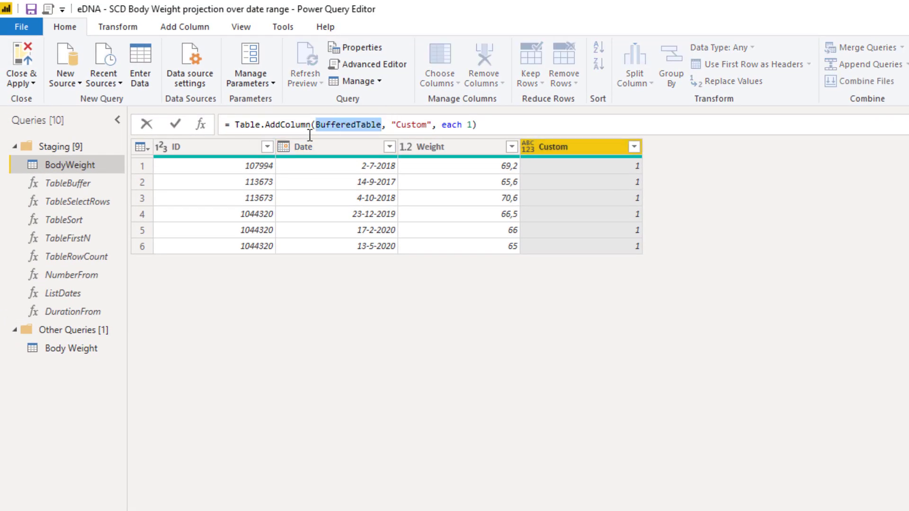
{"action": "mouse_move", "coordinate": [364, 131]}
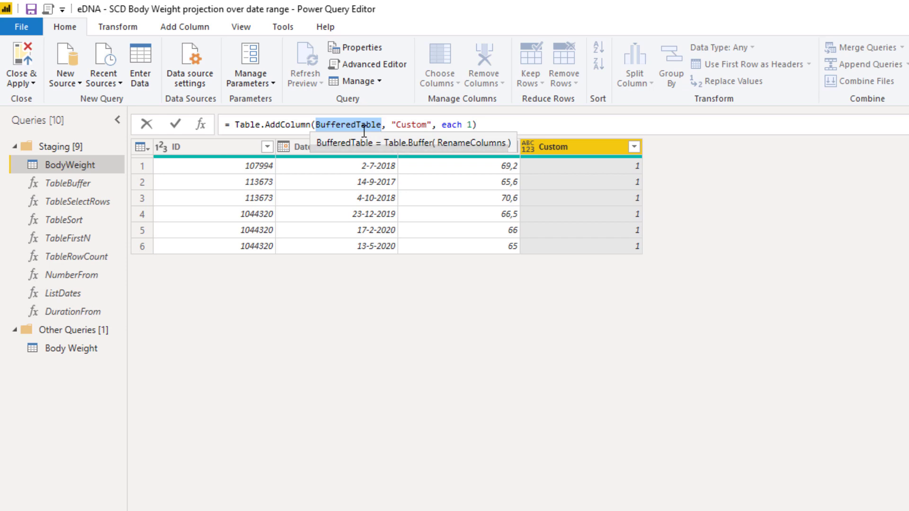
{"action": "key", "text": "Delete"}
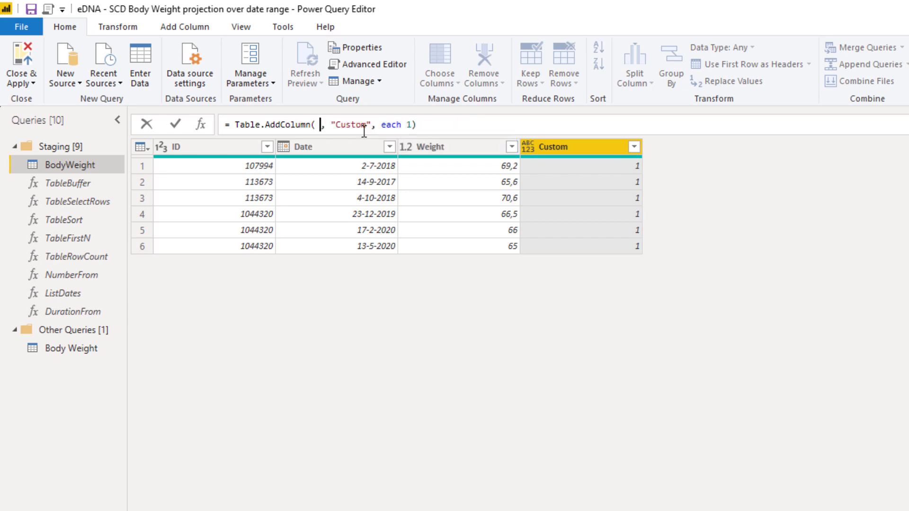
{"action": "type", "text": "rm"}
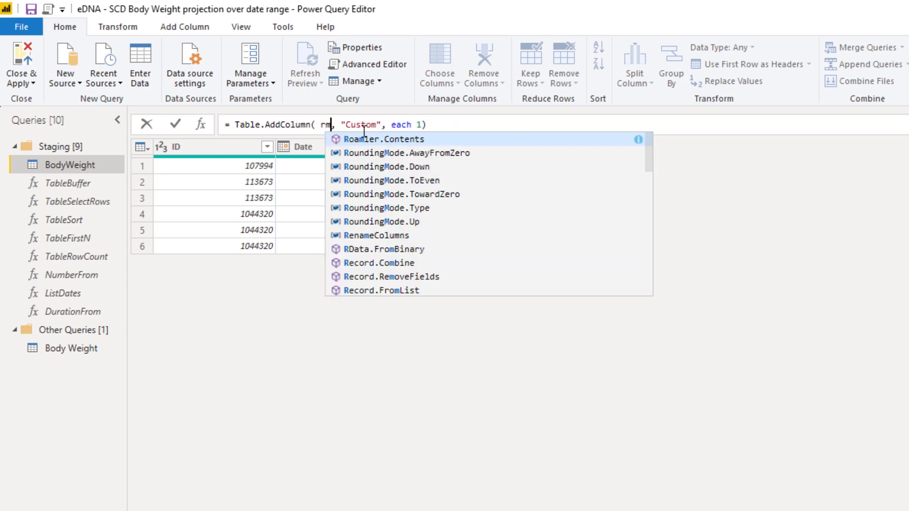
{"action": "key", "text": "BackSpace"}
{"action": "type", "text": "em"}
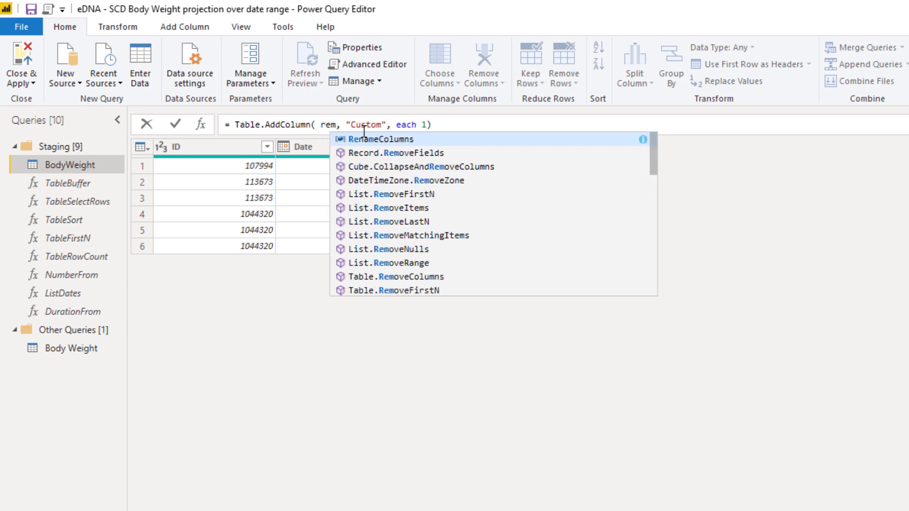
{"action": "key", "text": "Tab"}
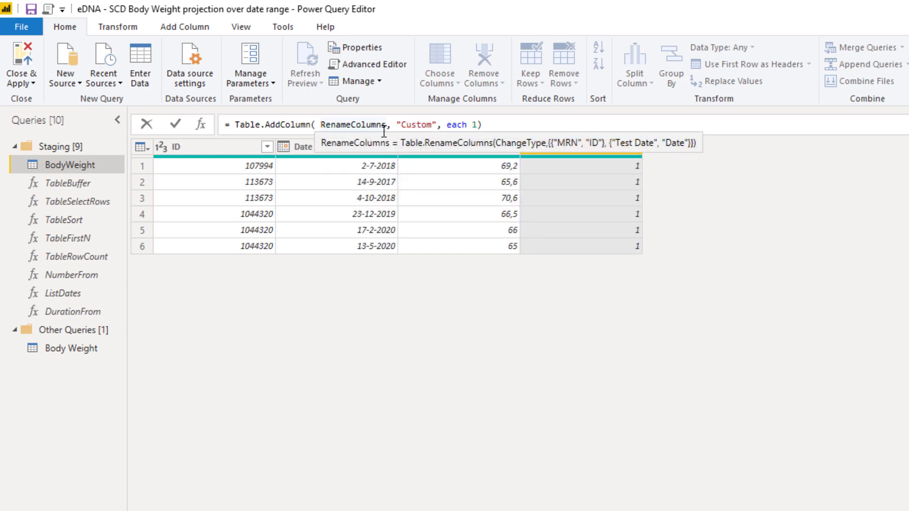
{"action": "key", "text": "Return"}
- Review the description of the TableSelectRows function query, and return to the BodyWeight query
{"action": "double_click", "coordinate": [474, 125]}
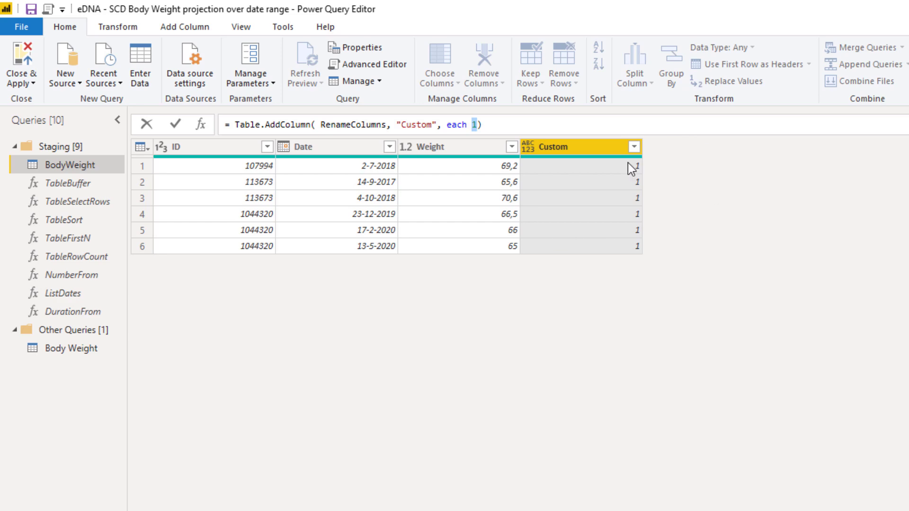
{"action": "left_click", "coordinate": [61, 203]}
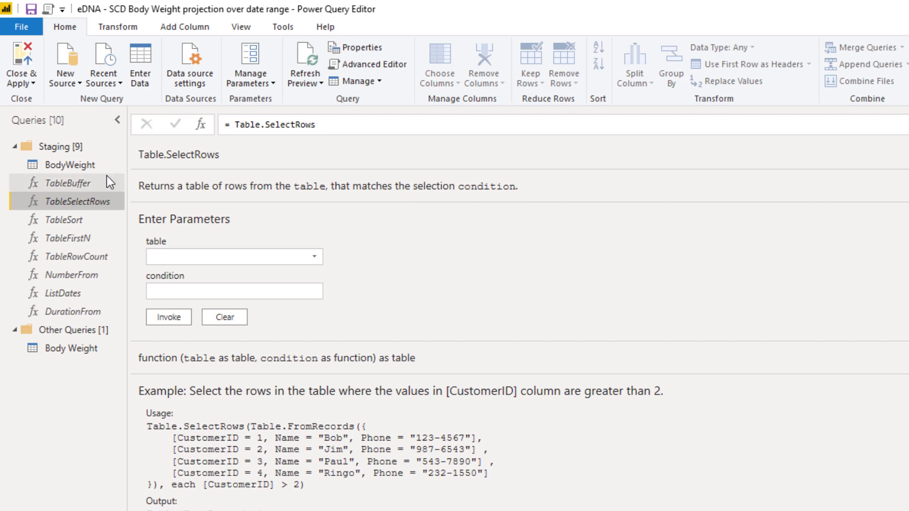
{"action": "left_click", "coordinate": [84, 166]}
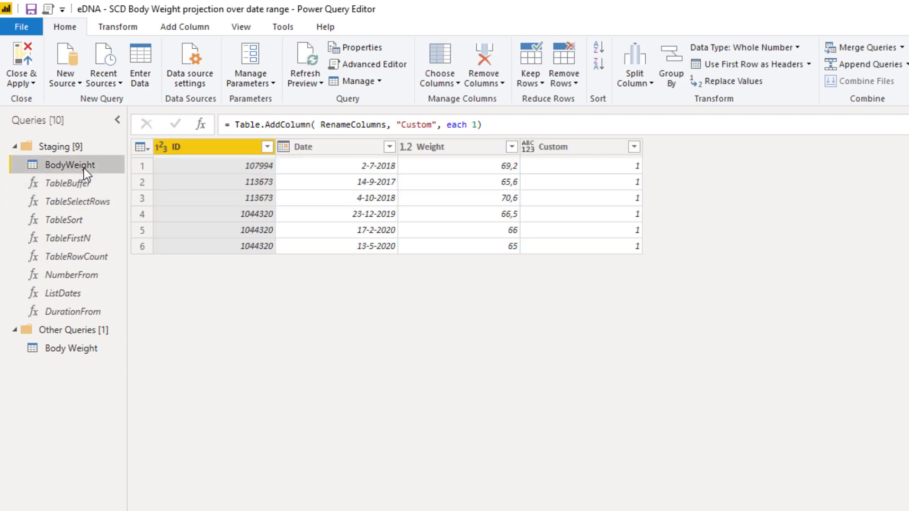
- Replace the placeholder 1 in the custom column formula with a Table.SelectRows call that takes BufferedTable as its table
{"action": "double_click", "coordinate": [474, 125]}
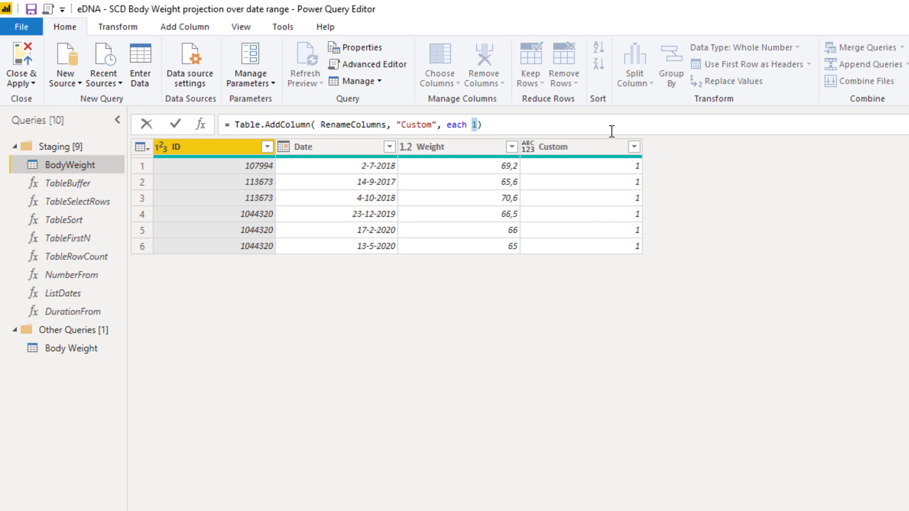
{"action": "type", "text": "Table.se"}
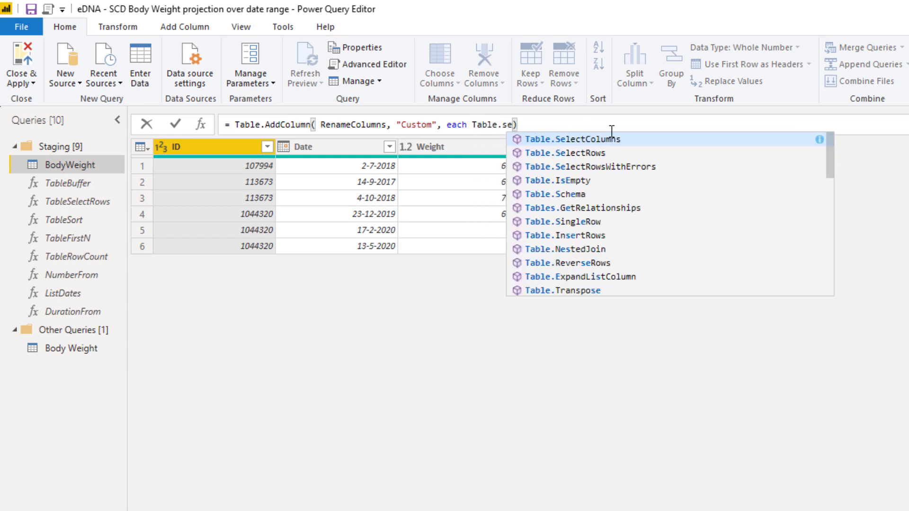
{"action": "key", "text": "Down"}
{"action": "key", "text": "Tab"}
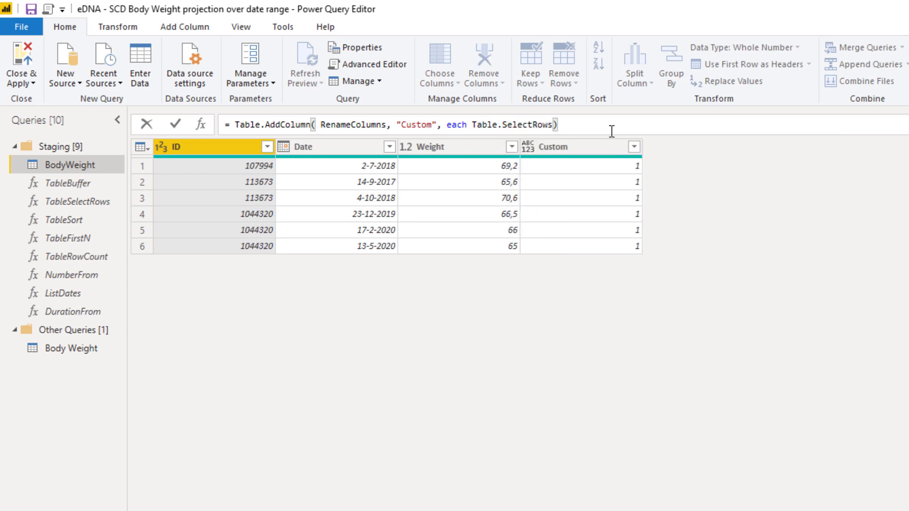
{"action": "type", "text": "( "}
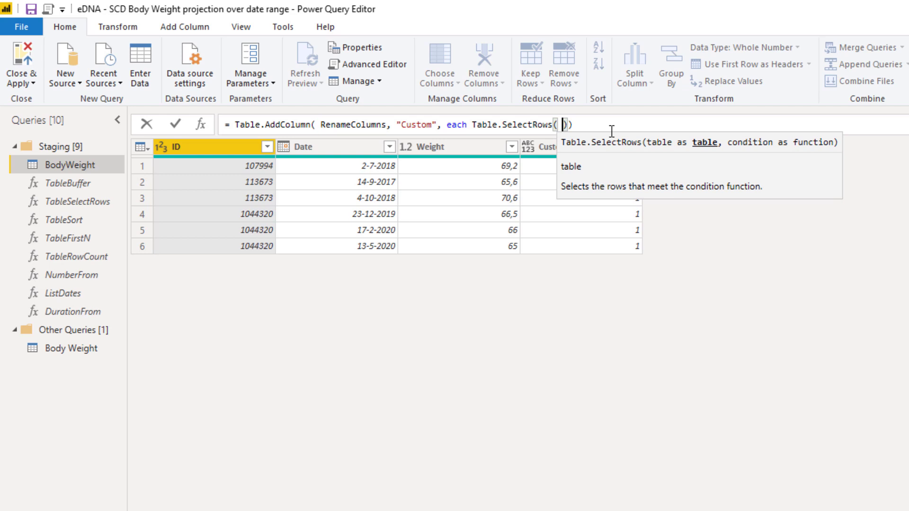
{"action": "type", "text": "buf"}
{"action": "key", "text": "Tab"}
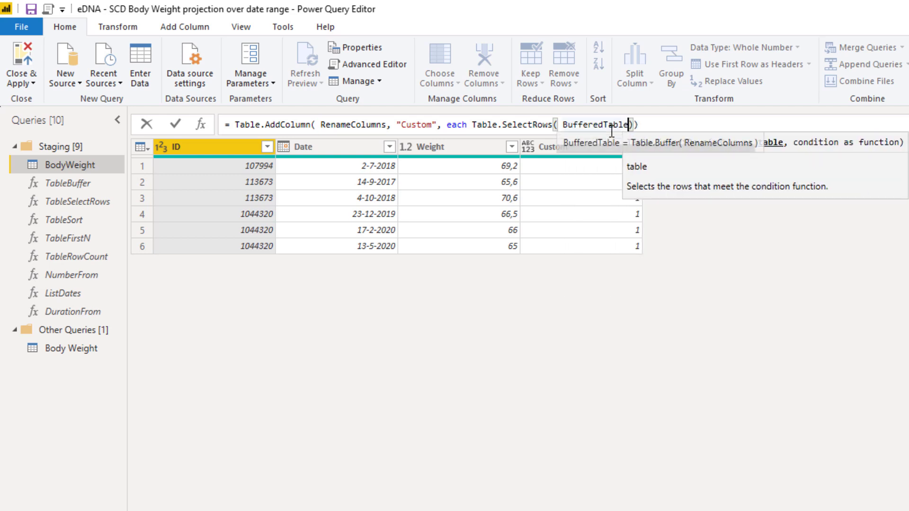
{"action": "type", "text": ", "}
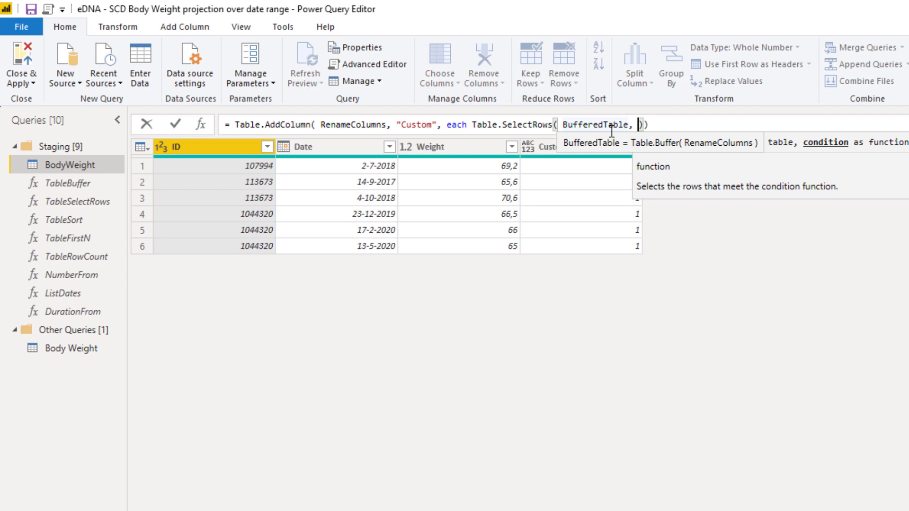
- Begin the Table.SelectRows condition as a custom function with the parameter BT, written (BT)=>
{"action": "type", "text": "()"}
{"action": "key", "text": "Left"}
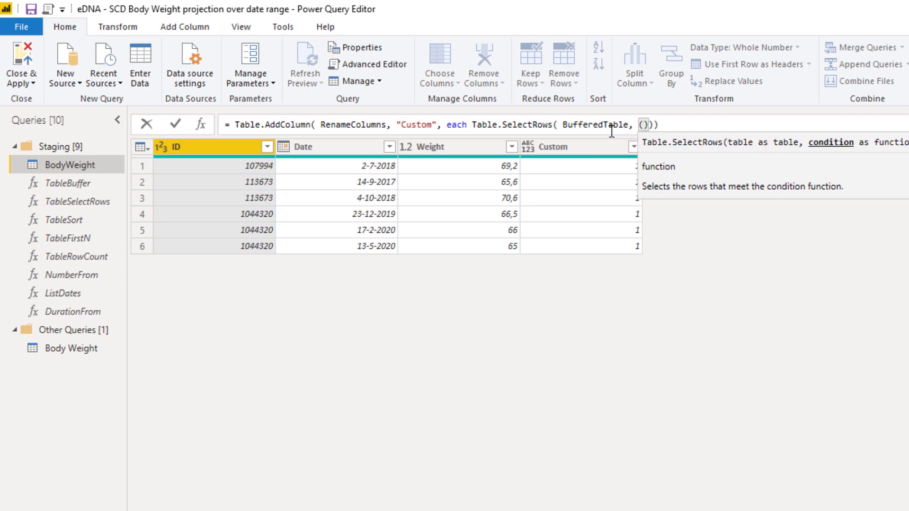
{"action": "type", "text": "BT"}
{"action": "key", "text": "Right"}
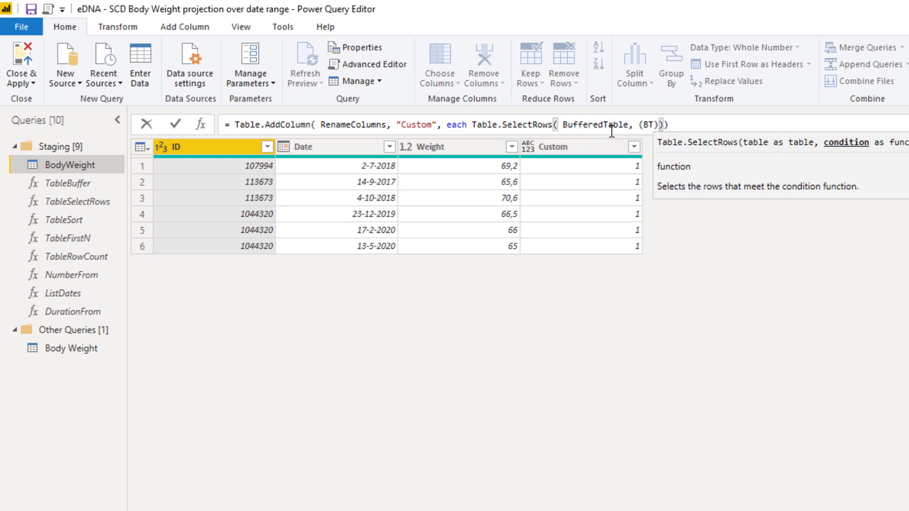
{"action": "type", "text": "=>"}
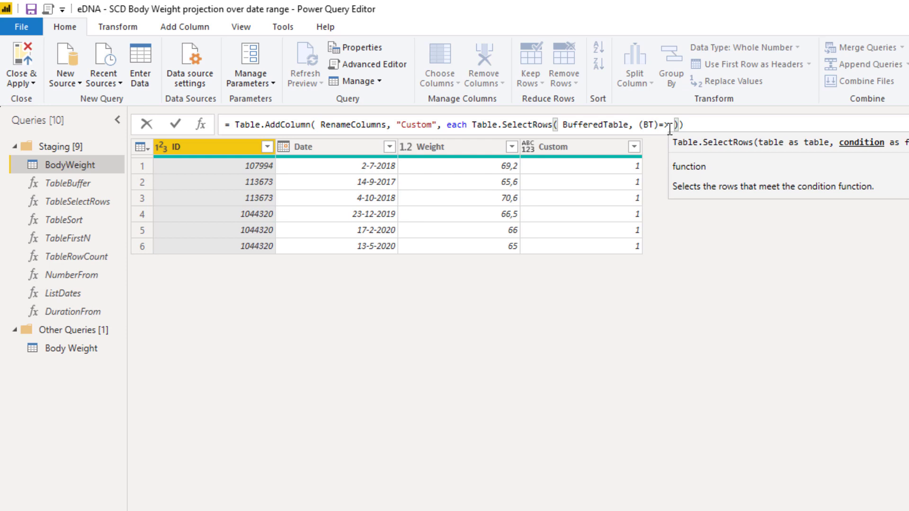
{"action": "mouse_move", "coordinate": [586, 121]}
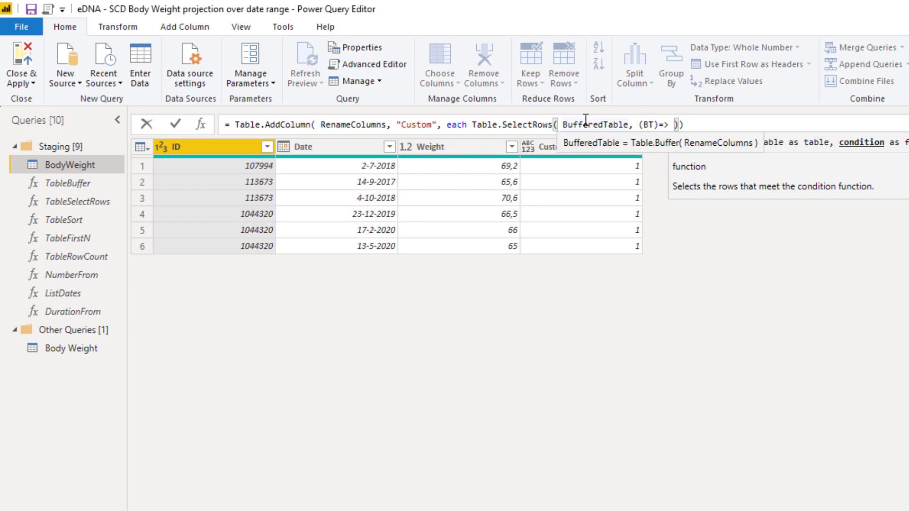
- Complete the row condition as BT[ID] = _[ID] and apply the custom column formula
{"action": "type", "text": "BT["}
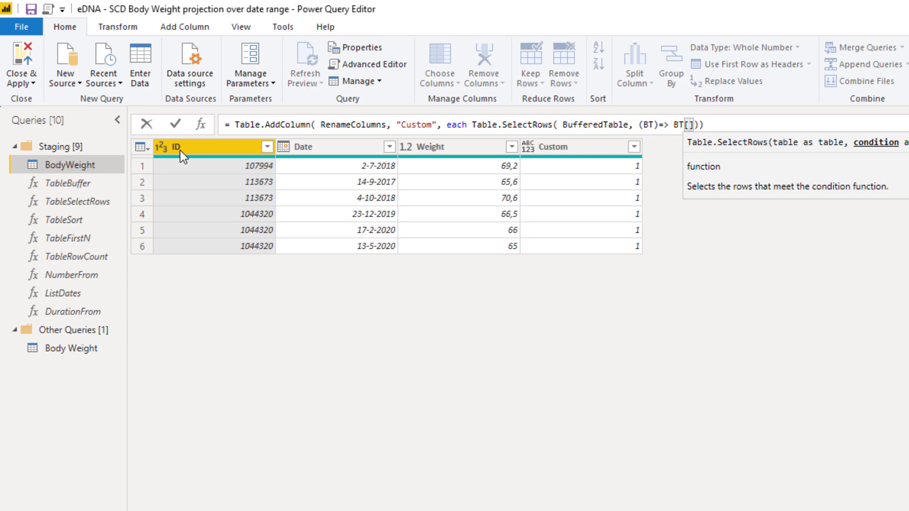
{"action": "type", "text": "ID"}
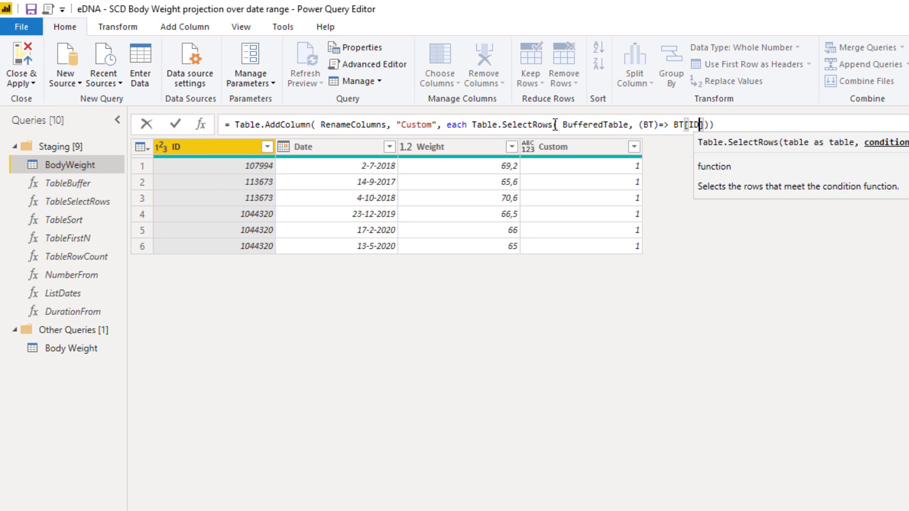
{"action": "left_click", "coordinate": [705, 125]}
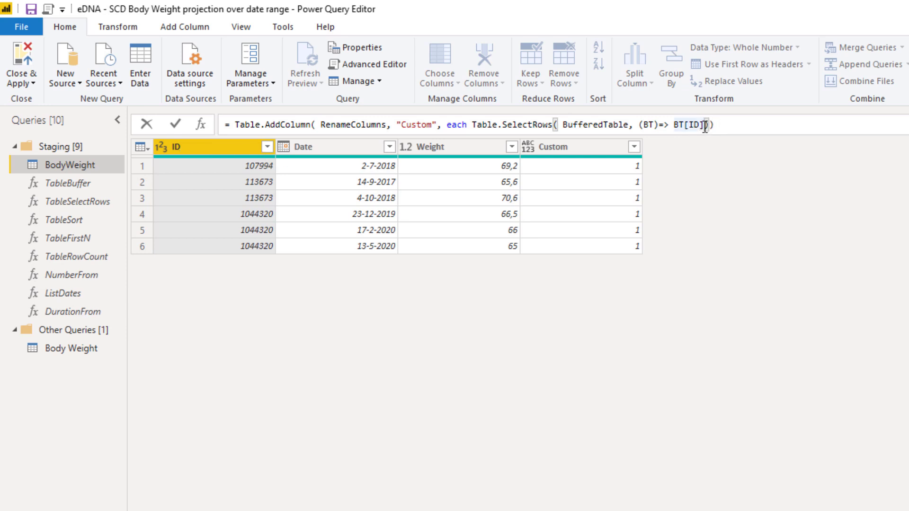
{"action": "type", "text": "="}
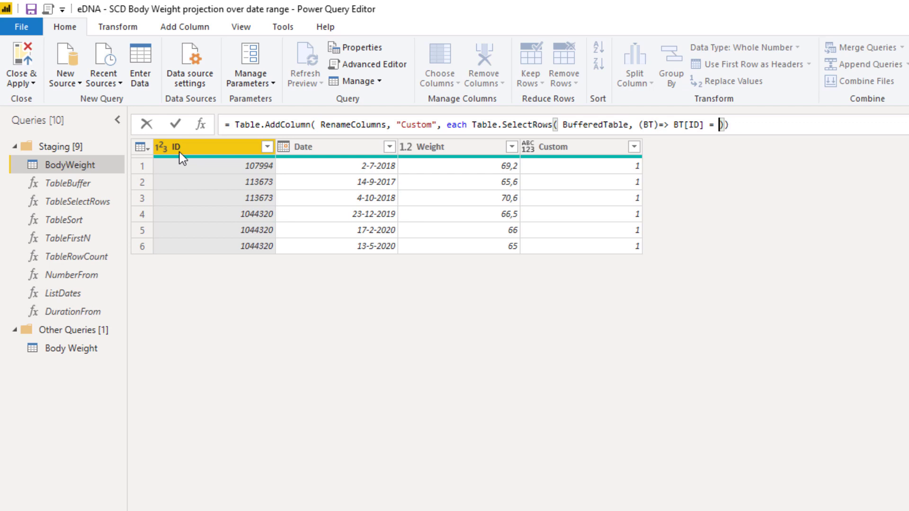
{"action": "type", "text": "_[ID"}
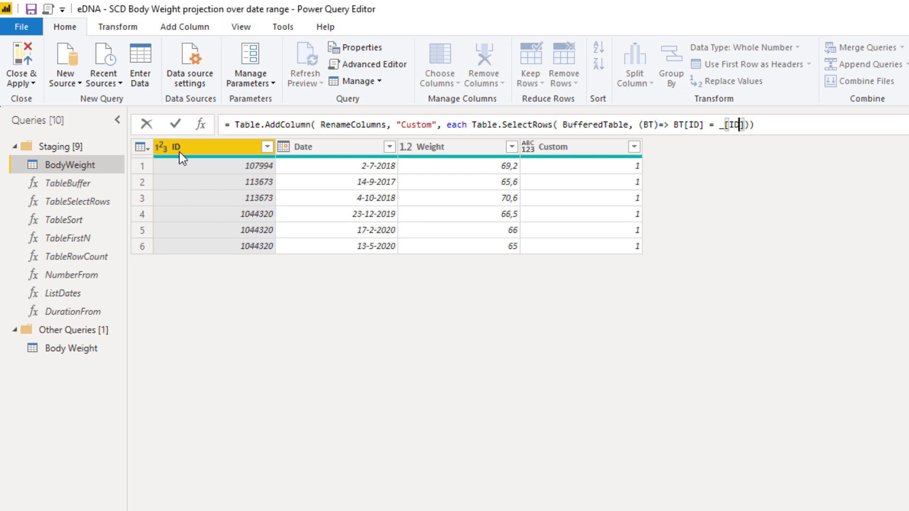
{"action": "key", "text": "Right"}
{"action": "key", "text": "Right"}
{"action": "key", "text": "Return"}
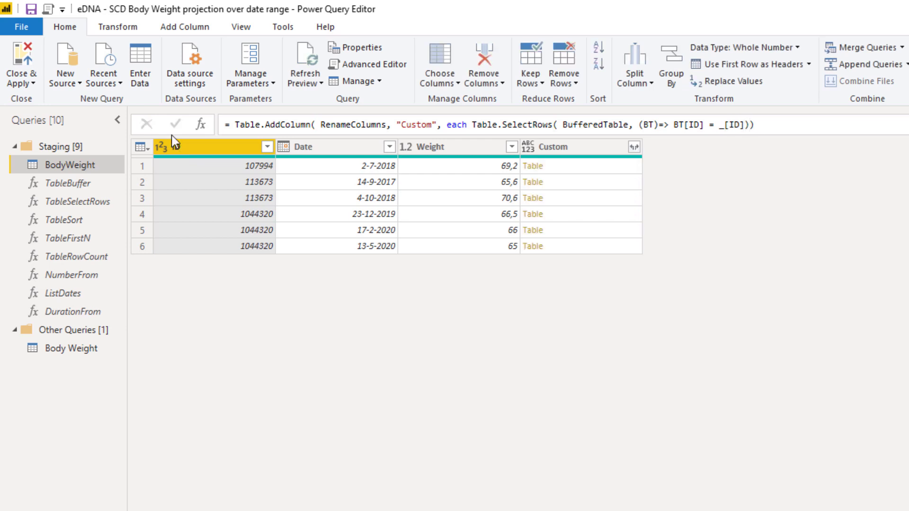
- Preview the nested tables in the Custom column row by row, and review the ID condition in the formula
{"action": "left_click", "coordinate": [582, 165]}
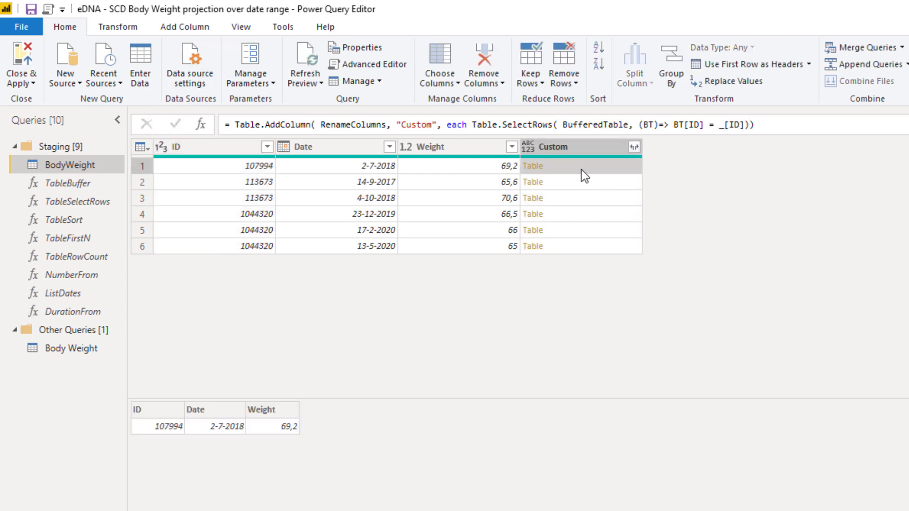
{"action": "left_click", "coordinate": [580, 181]}
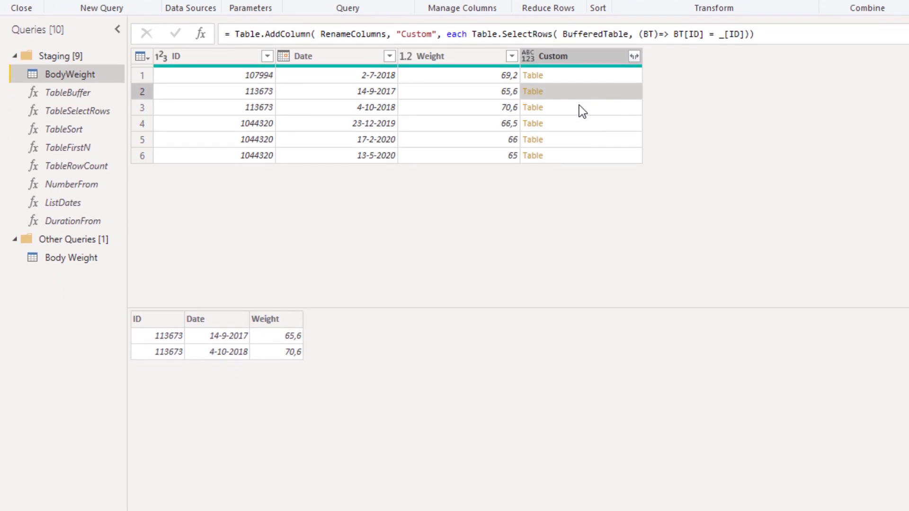
{"action": "left_click", "coordinate": [577, 89]}
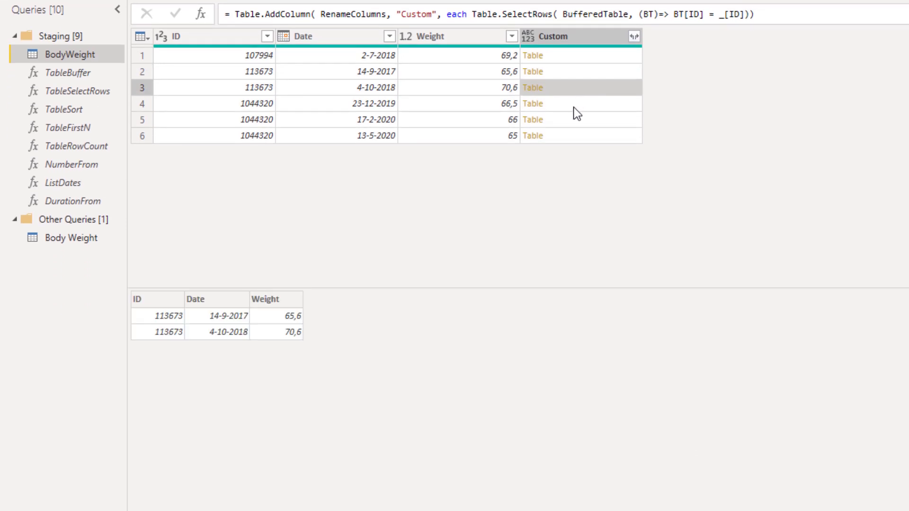
{"action": "left_click", "coordinate": [575, 106]}
{"action": "left_click", "coordinate": [570, 122]}
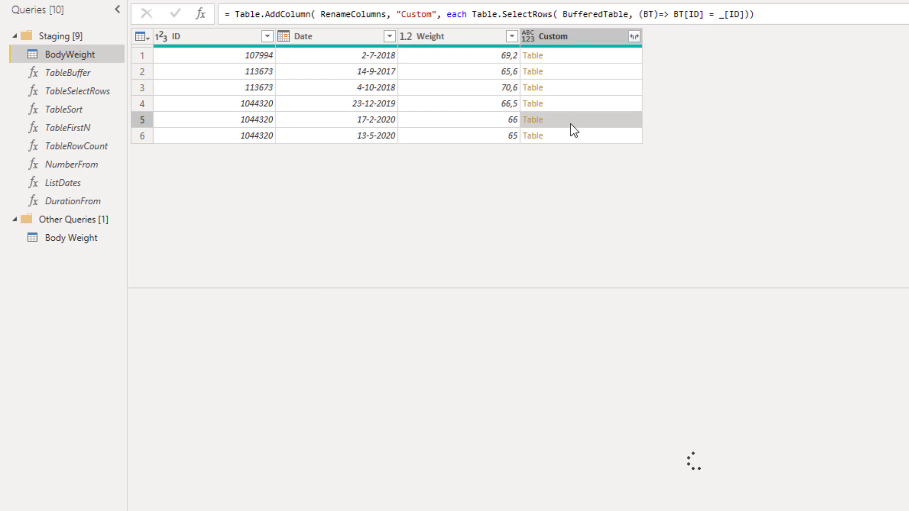
{"action": "left_click", "coordinate": [572, 137]}
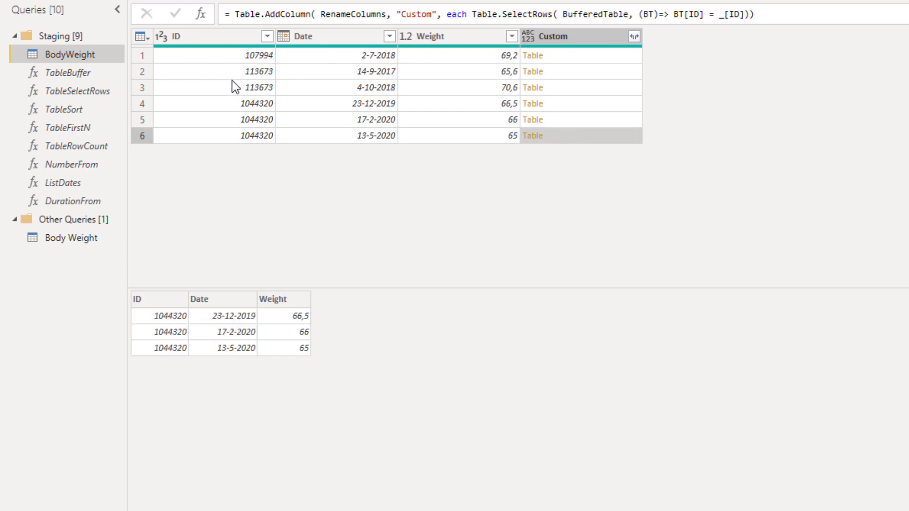
{"action": "left_click", "coordinate": [585, 61]}
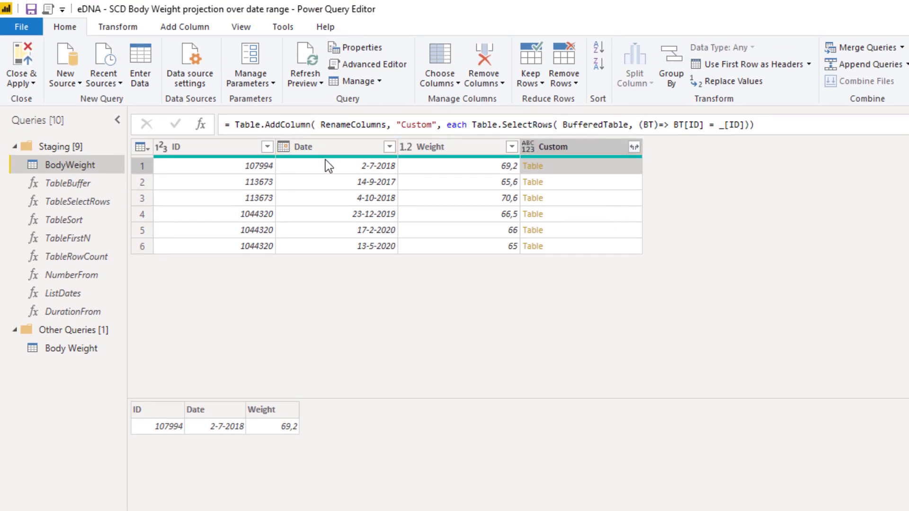
{"action": "left_click_drag", "start_coordinate": [643, 125], "coordinate": [750, 125]}
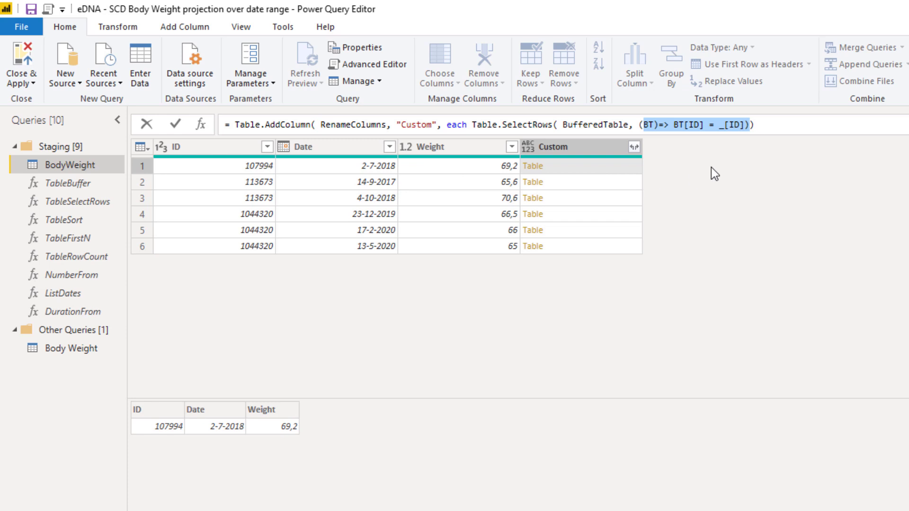
{"action": "left_click", "coordinate": [752, 125]}
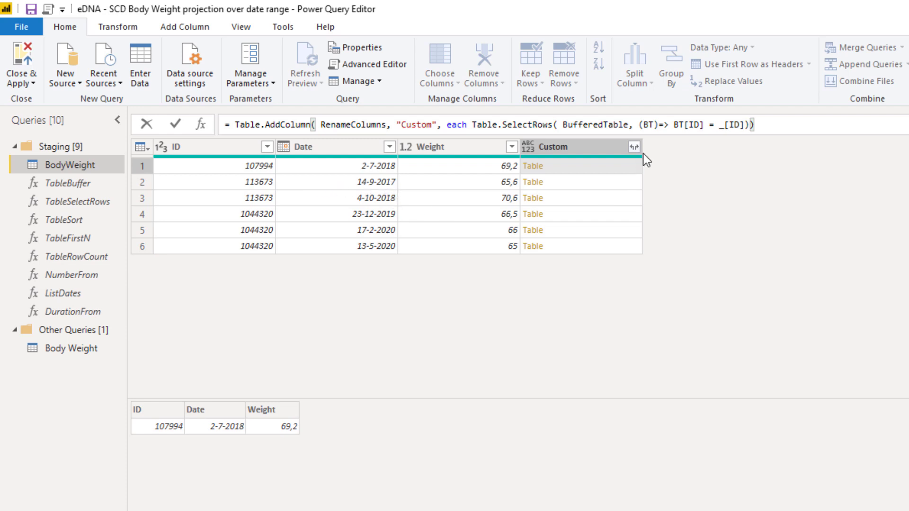
- Extend the Table.SelectRows condition with and BT[Date] >= _[Date], and apply the formula
{"action": "left_click", "coordinate": [744, 125]}
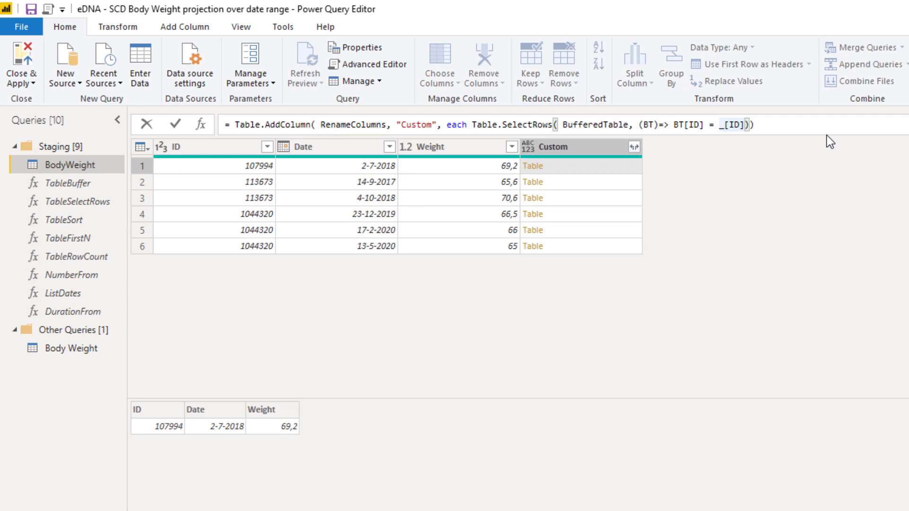
{"action": "type", "text": "and "}
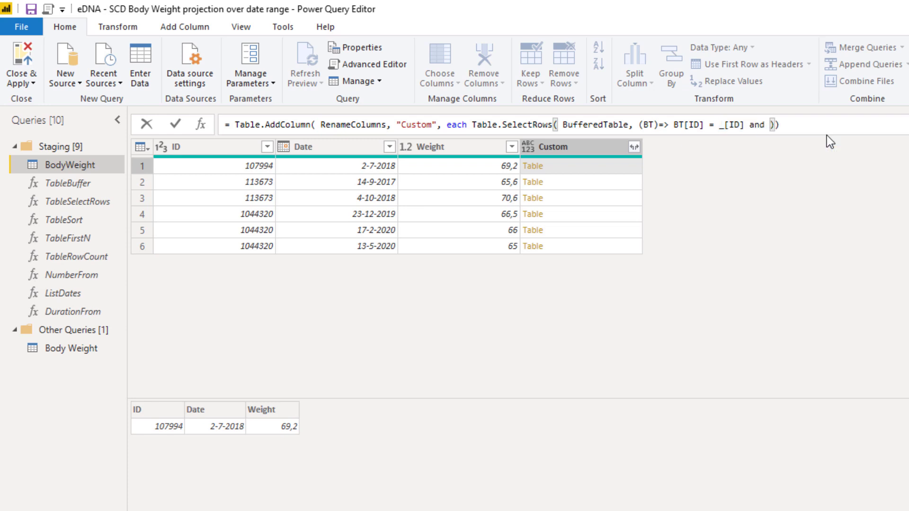
{"action": "type", "text": "B"}
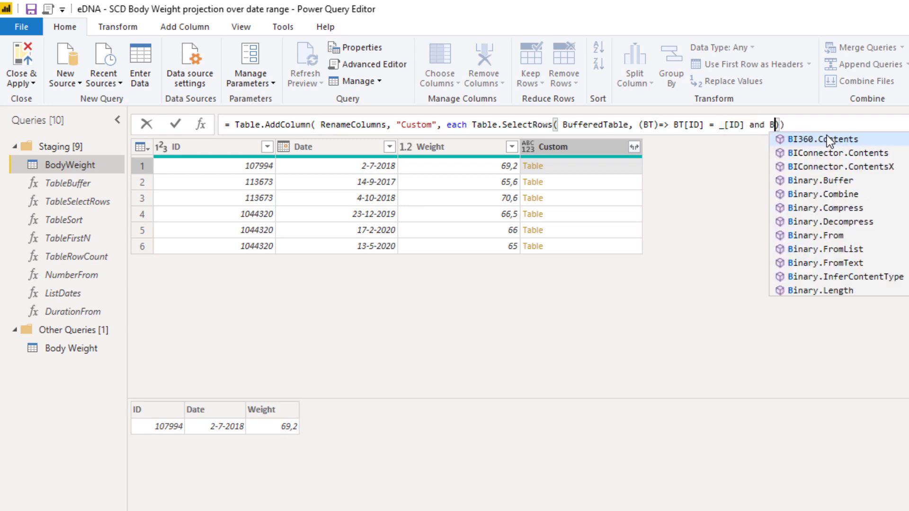
{"action": "type", "text": "T[Da"}
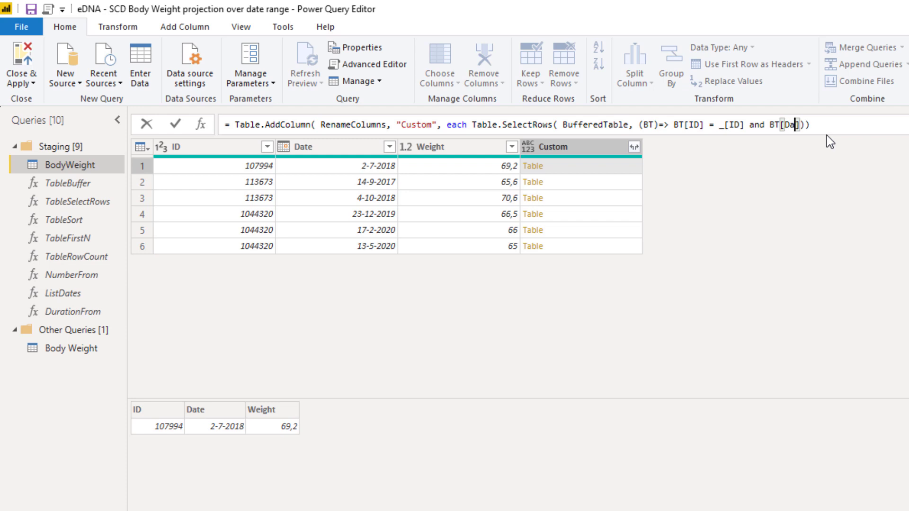
{"action": "type", "text": "te] >= [Date"}
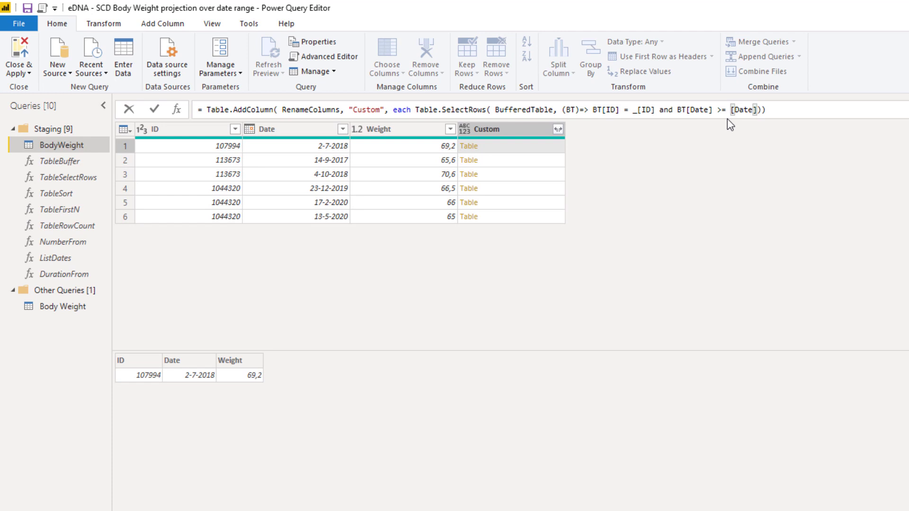
{"action": "left_click", "coordinate": [732, 110]}
{"action": "type", "text": "_"}
{"action": "left_click", "coordinate": [782, 110]}
{"action": "key", "text": "Return"}
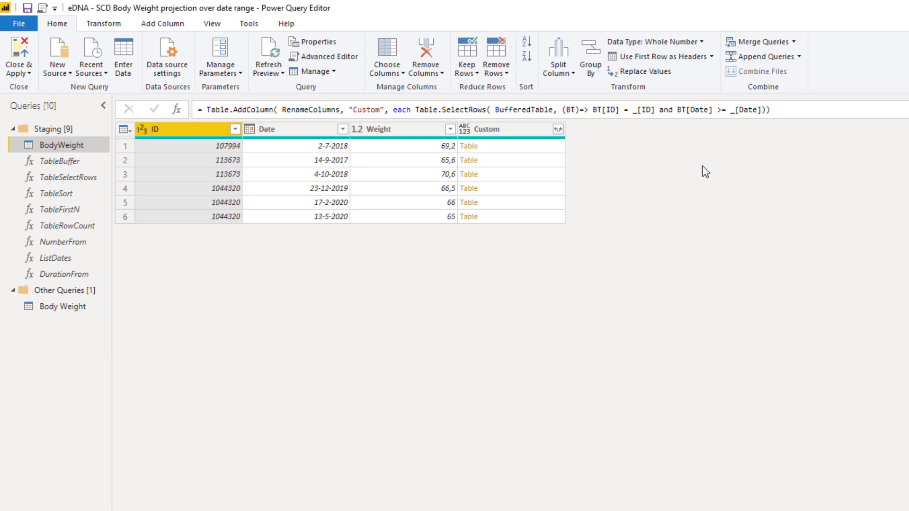
- Check the date-filtered nested tables in the Custom column for the fifth, sixth and second rows
{"action": "left_click", "coordinate": [511, 202]}
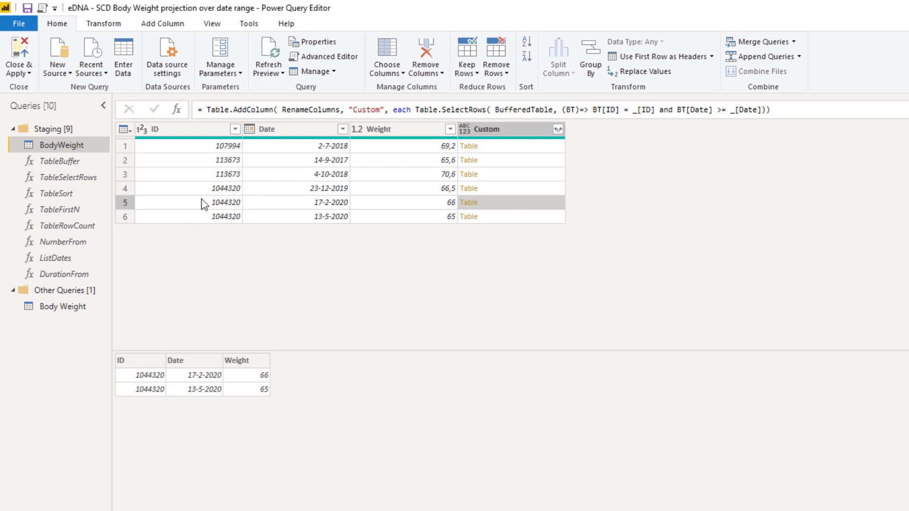
{"action": "left_click", "coordinate": [517, 220]}
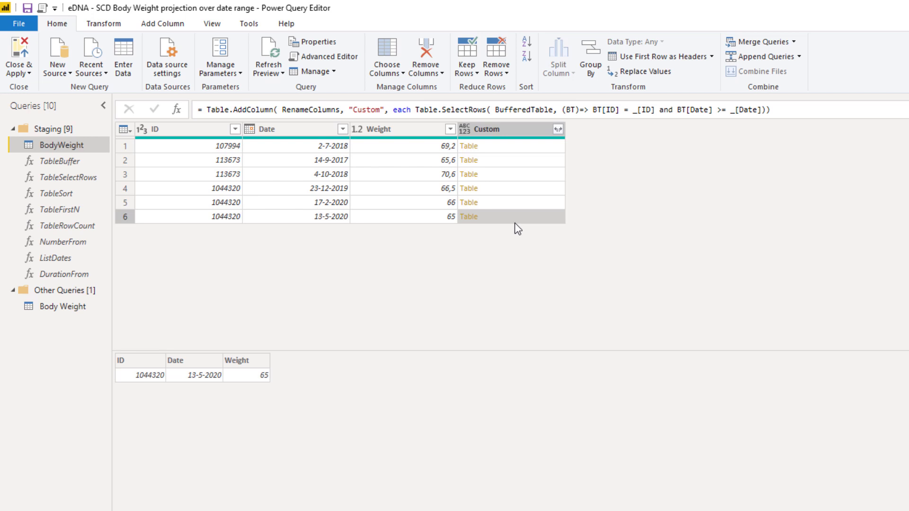
{"action": "left_click", "coordinate": [519, 162]}
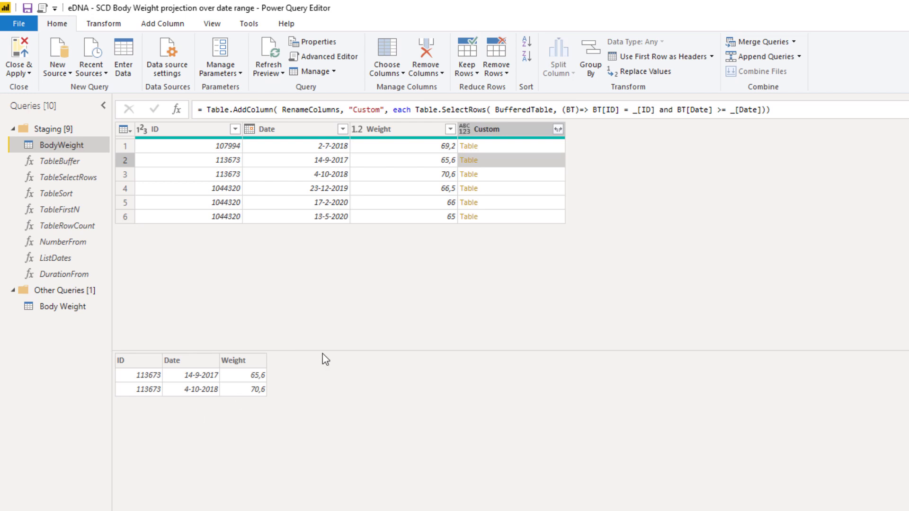
- Review the description of the TableSort function query, and return to the BodyWeight query
{"action": "left_click", "coordinate": [65, 193]}
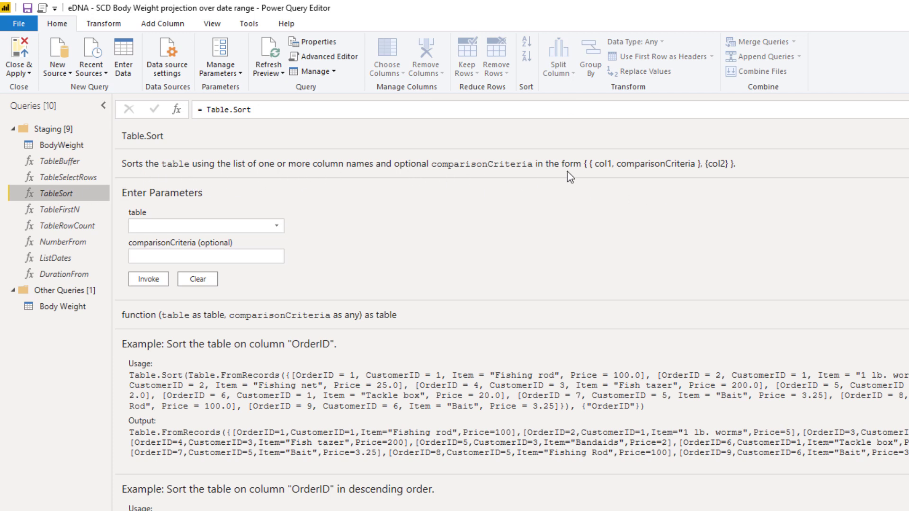
{"action": "left_click", "coordinate": [80, 146]}
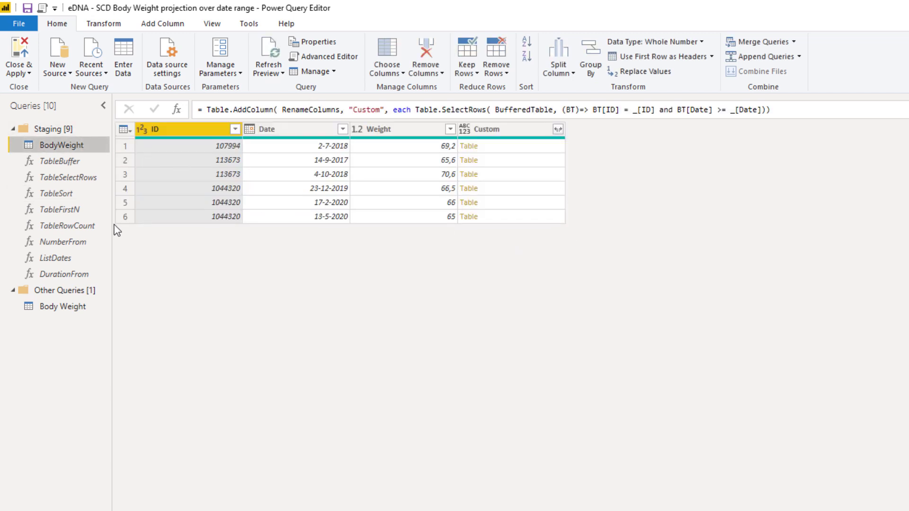
- Add the nested table in the fourth row of the Custom column as a new query
{"action": "right_click", "coordinate": [469, 189]}
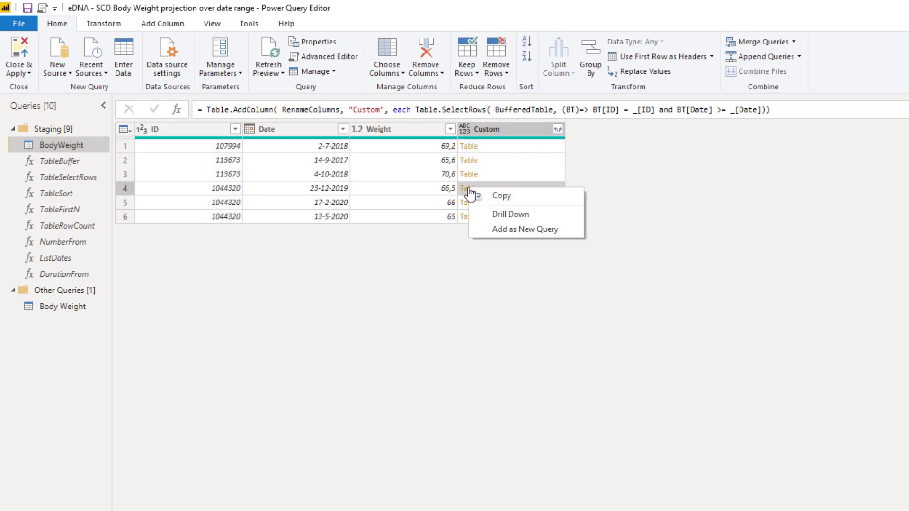
{"action": "left_click", "coordinate": [509, 228]}
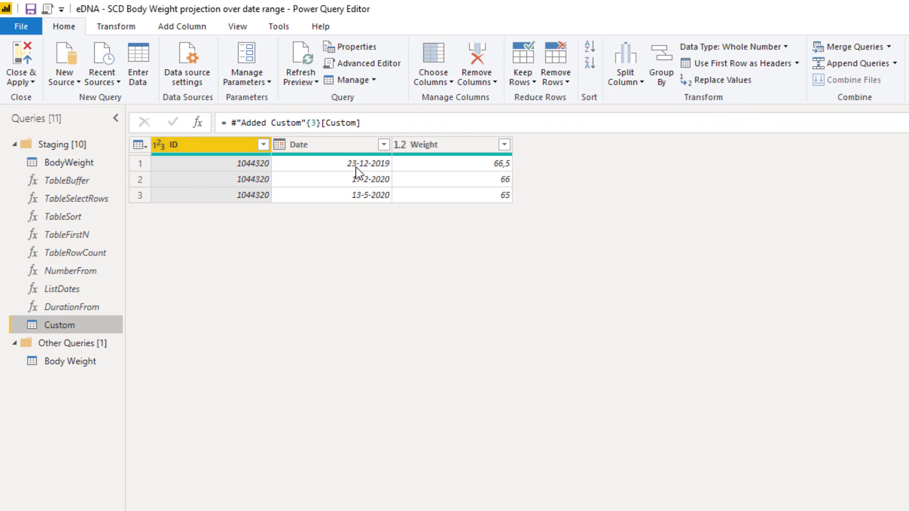
- Sort the new query's Date column in ascending order and copy the generated Table.Sort expression without its equals sign
{"action": "left_click", "coordinate": [325, 145]}
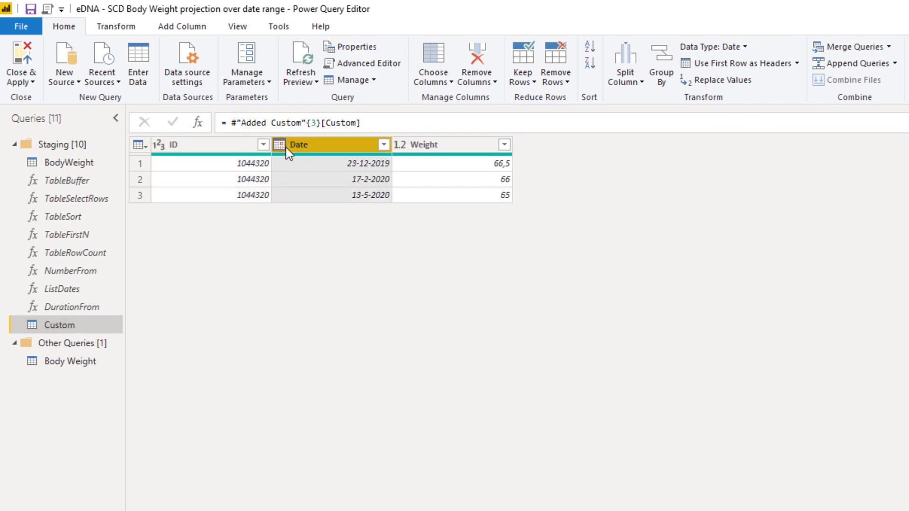
{"action": "left_click", "coordinate": [384, 144]}
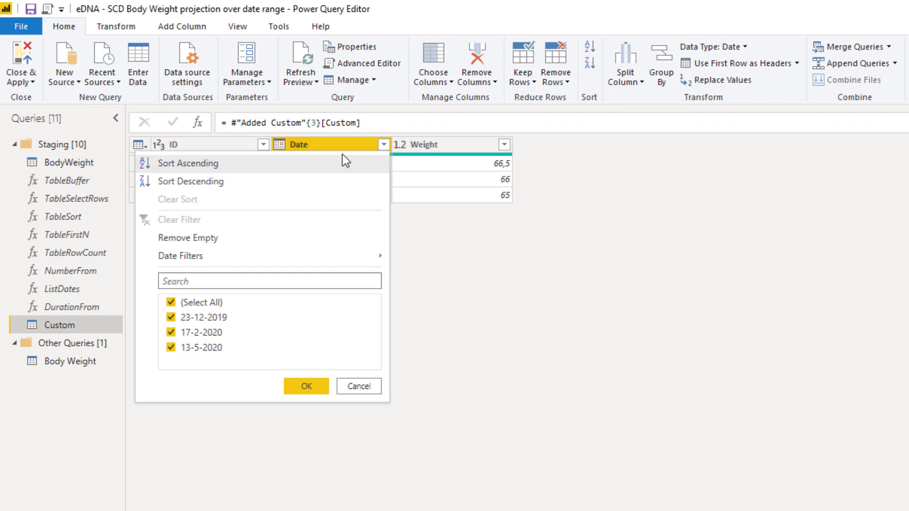
{"action": "left_click", "coordinate": [205, 163]}
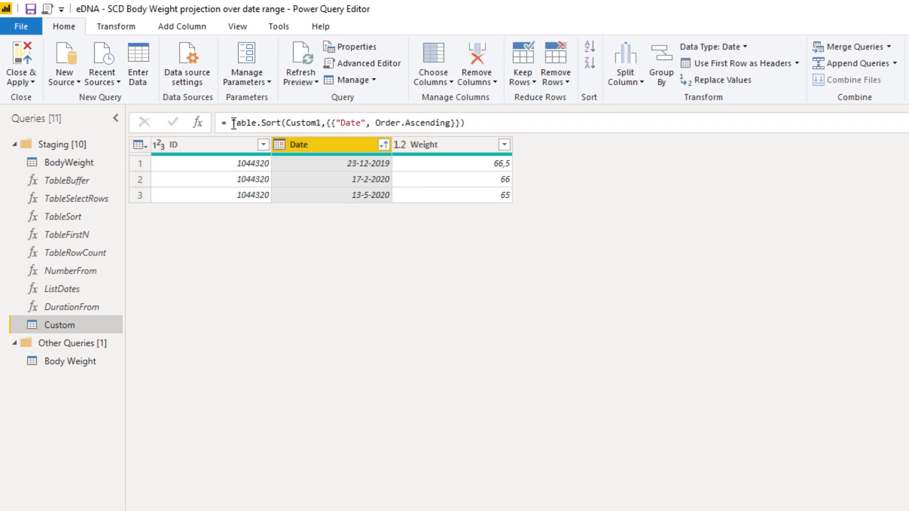
{"action": "left_click_drag", "start_coordinate": [232, 124], "coordinate": [490, 131]}
{"action": "key", "text": "ctrl+c"}
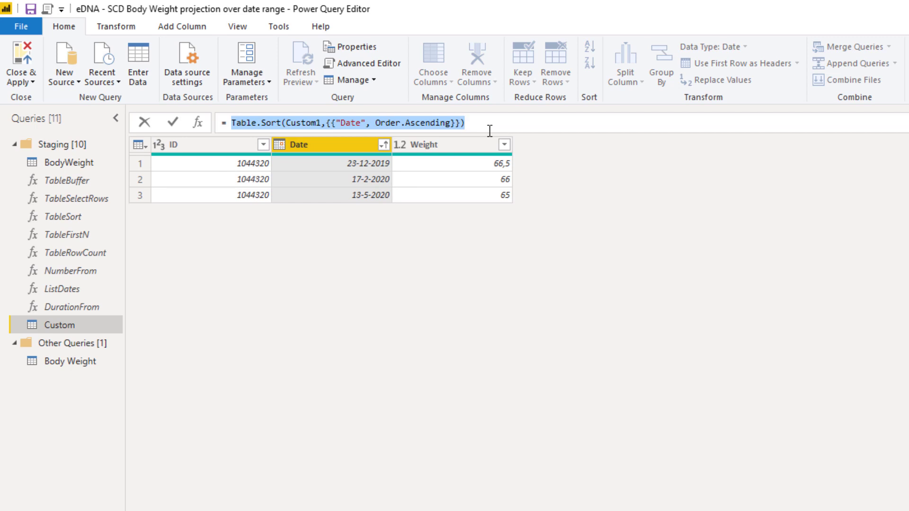
- Insert the copied Table.Sort expression directly before Table.SelectRows in the BodyWeight query's Custom column formula
{"action": "left_click", "coordinate": [70, 165]}
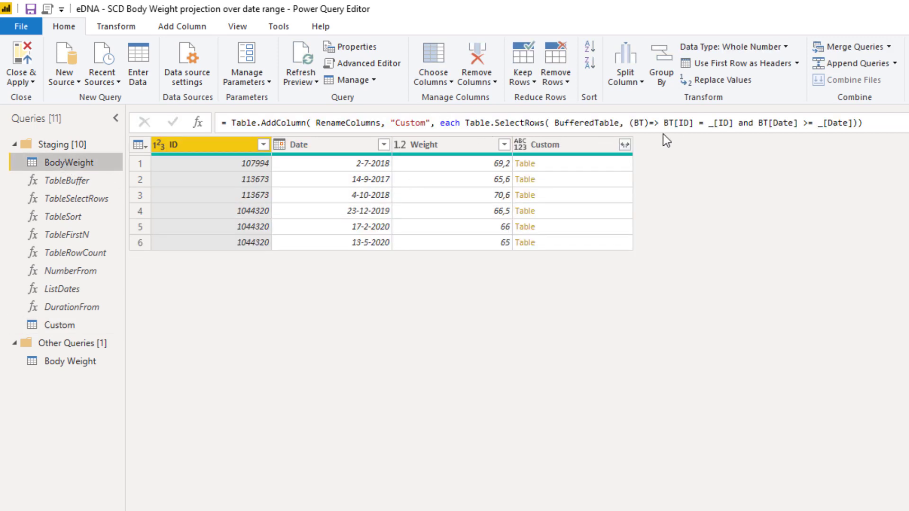
{"action": "left_click", "coordinate": [465, 124]}
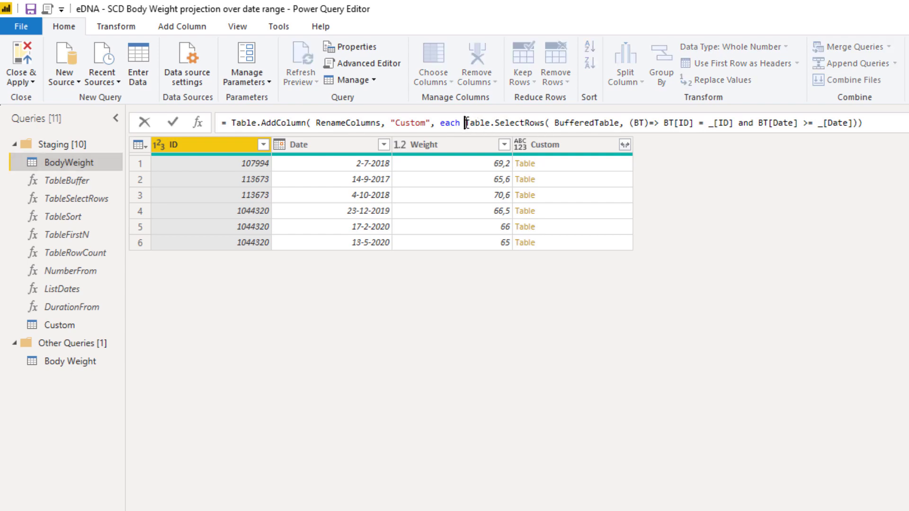
{"action": "key", "text": "ctrl+v"}
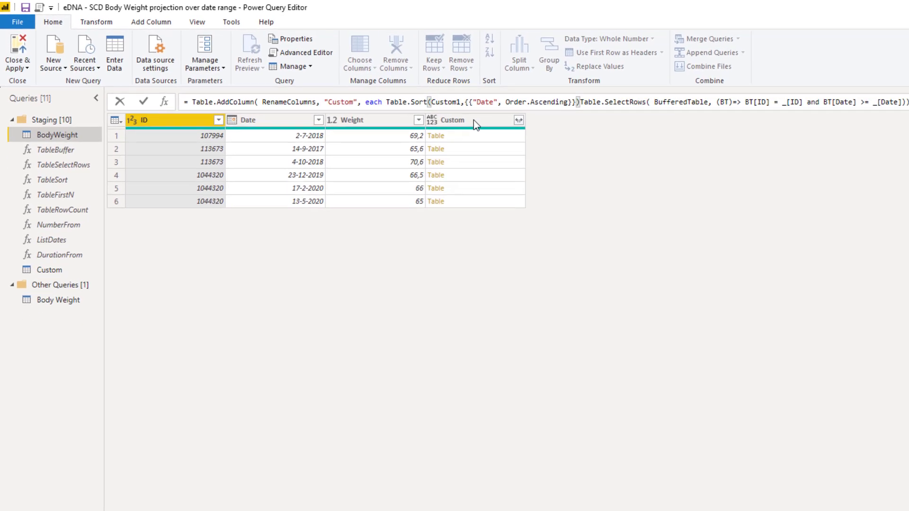
- Cut the sort criteria ,{{"Date", Order.Ascending}}) from the inserted expression and remove its Custom1 reference, leaving Table.Sort( before Table.SelectRows
{"action": "key", "text": "shift+Left"}
{"action": "key", "text": "shift+Left"}
{"action": "key", "text": "shift+Left"}
{"action": "key", "text": "shift+Left"}
{"action": "key", "text": "shift+Left"}
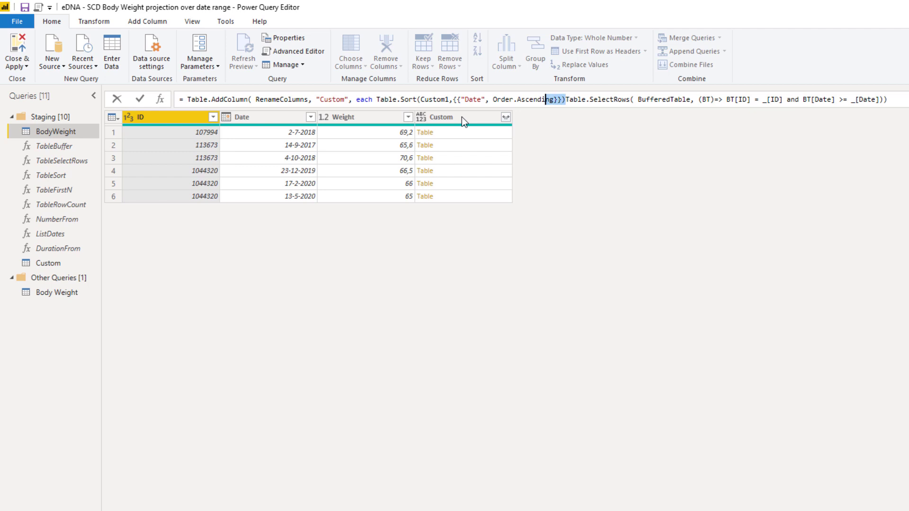
{"action": "key", "text": "shift+Left"}
{"action": "key", "text": "shift+Left"}
{"action": "key", "text": "shift+Left"}
{"action": "key", "text": "shift+Left"}
{"action": "key", "text": "shift+Left"}
{"action": "key", "text": "shift+Left"}
{"action": "key", "text": "shift+Left"}
{"action": "key", "text": "shift+Left"}
{"action": "key", "text": "shift+Left"}
{"action": "key", "text": "shift+Left"}
{"action": "key", "text": "shift+Left"}
{"action": "key", "text": "shift+Left"}
{"action": "key", "text": "shift+Left"}
{"action": "key", "text": "shift+Left"}
{"action": "key", "text": "shift+Left"}
{"action": "key", "text": "shift+Left"}
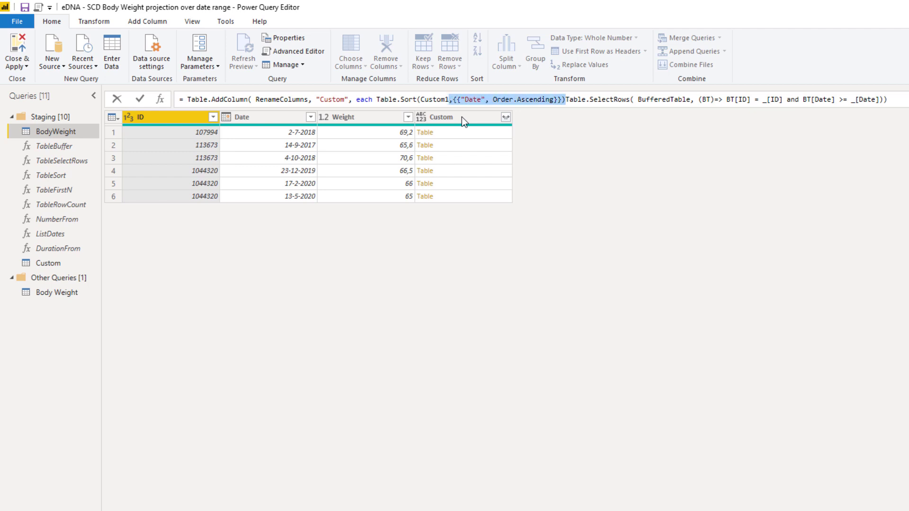
{"action": "key", "text": "BackSpace"}
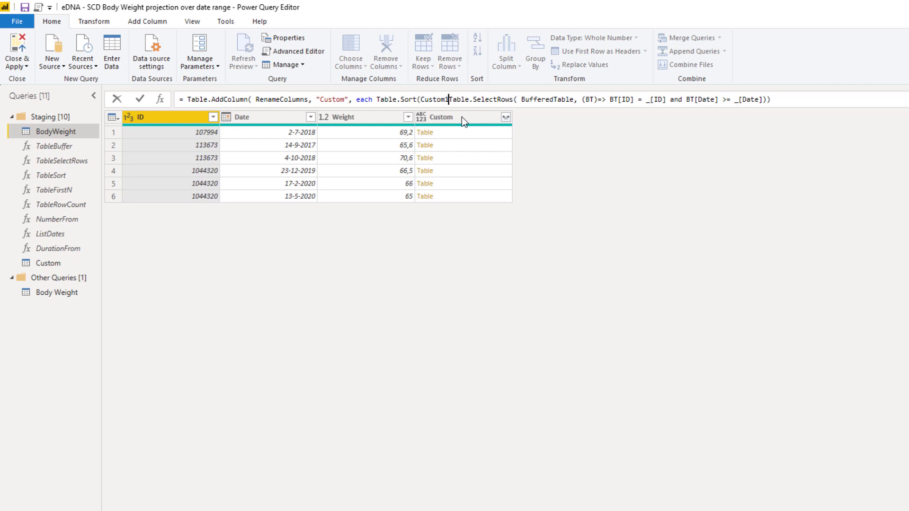
{"action": "key", "text": "BackSpace"}
{"action": "key", "text": "BackSpace"}
{"action": "key", "text": "BackSpace"}
{"action": "key", "text": "BackSpace"}
{"action": "key", "text": "BackSpace"}
{"action": "key", "text": "BackSpace"}
{"action": "key", "text": "BackSpace"}
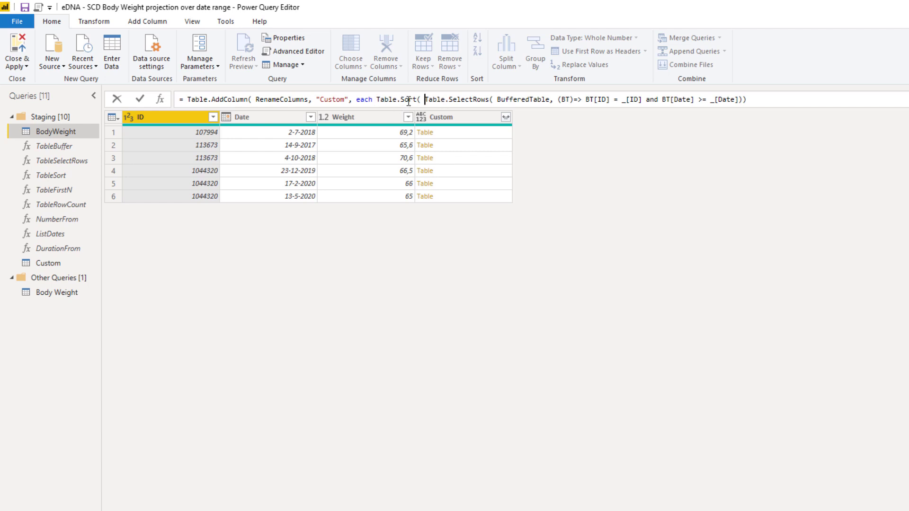
- Add the sort criteria ,{{"Date", Order.Ascending}}) after the Table.SelectRows expression and commit the formula
{"action": "mouse_move", "coordinate": [420, 105]}
{"action": "left_click_drag", "start_coordinate": [426, 100], "coordinate": [749, 99]}
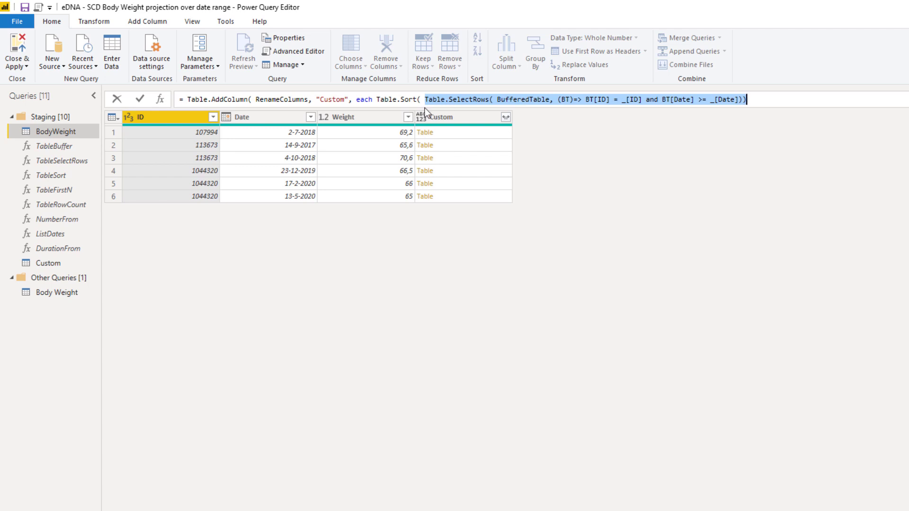
{"action": "left_click", "coordinate": [743, 98]}
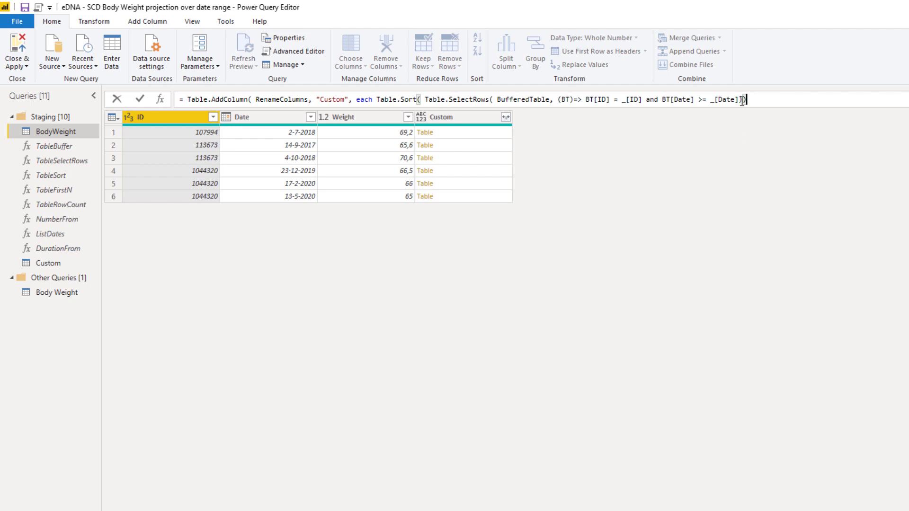
{"action": "type", "text": ",{{\"Date\", Order.Ascending}})"}
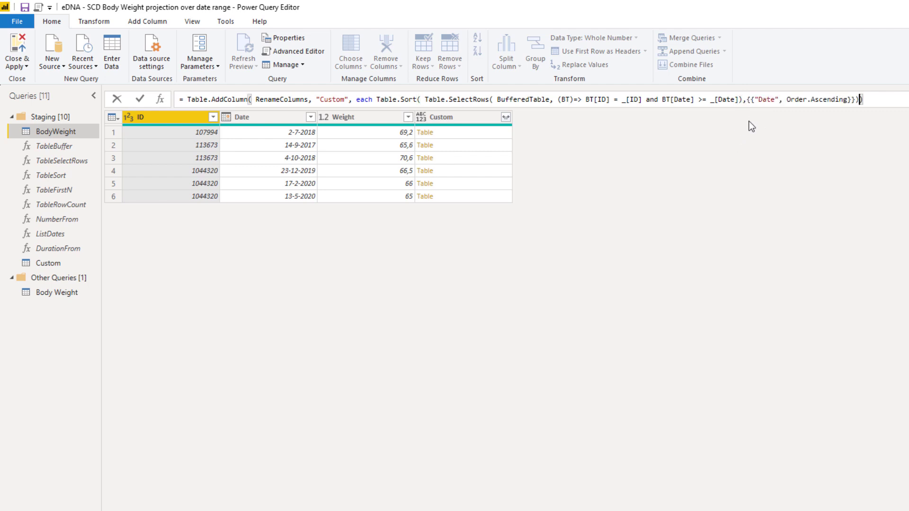
{"action": "left_click", "coordinate": [868, 102]}
{"action": "key", "text": "Return"}
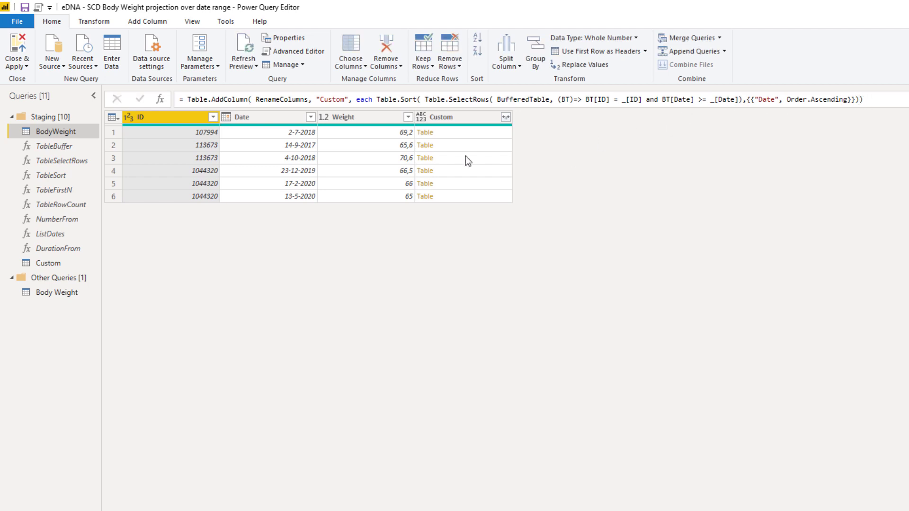
- Check the sorted nested tables in the Custom column for all six rows, ending on the fourth row
{"action": "left_click", "coordinate": [460, 133]}
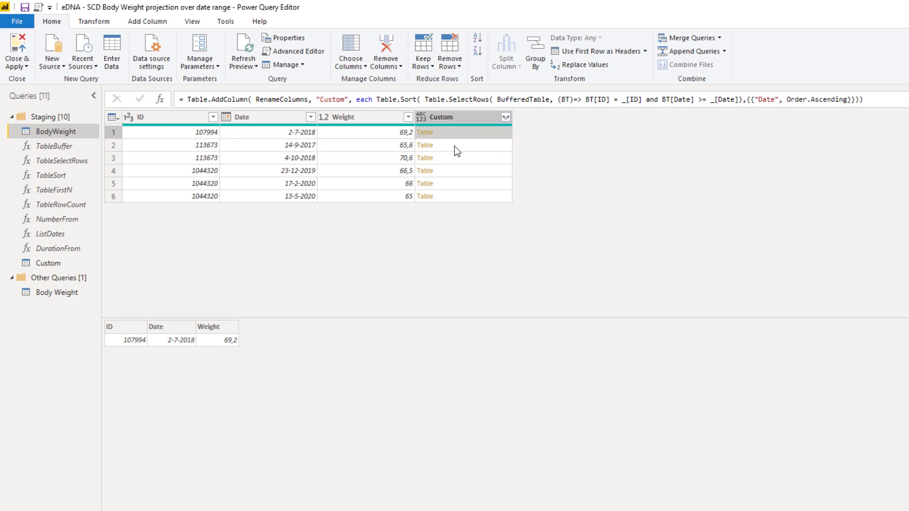
{"action": "left_click", "coordinate": [455, 146]}
{"action": "left_click", "coordinate": [452, 161]}
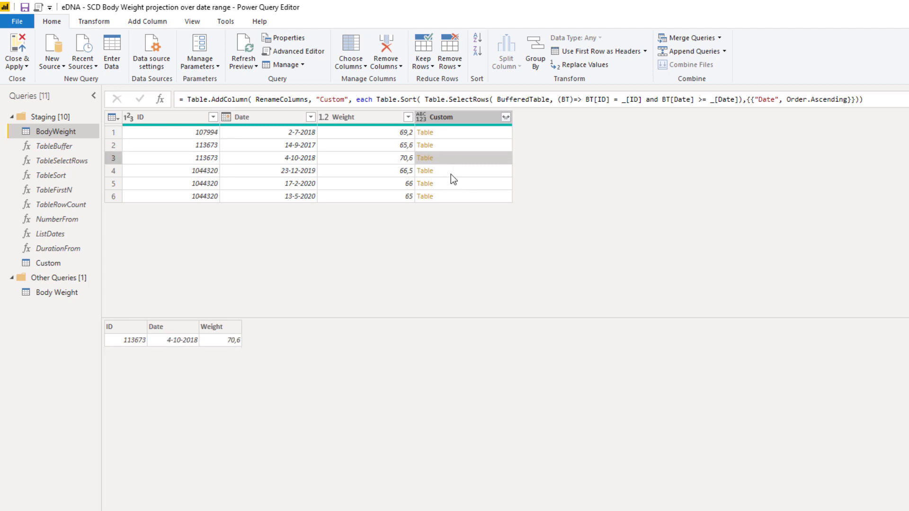
{"action": "left_click", "coordinate": [451, 174]}
{"action": "left_click", "coordinate": [450, 186]}
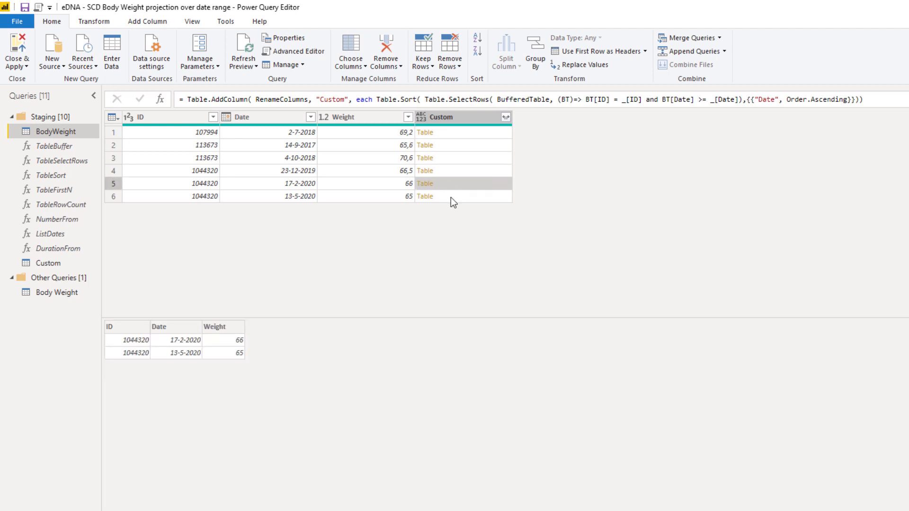
{"action": "left_click", "coordinate": [451, 197]}
{"action": "left_click", "coordinate": [449, 181]}
{"action": "left_click", "coordinate": [449, 170]}
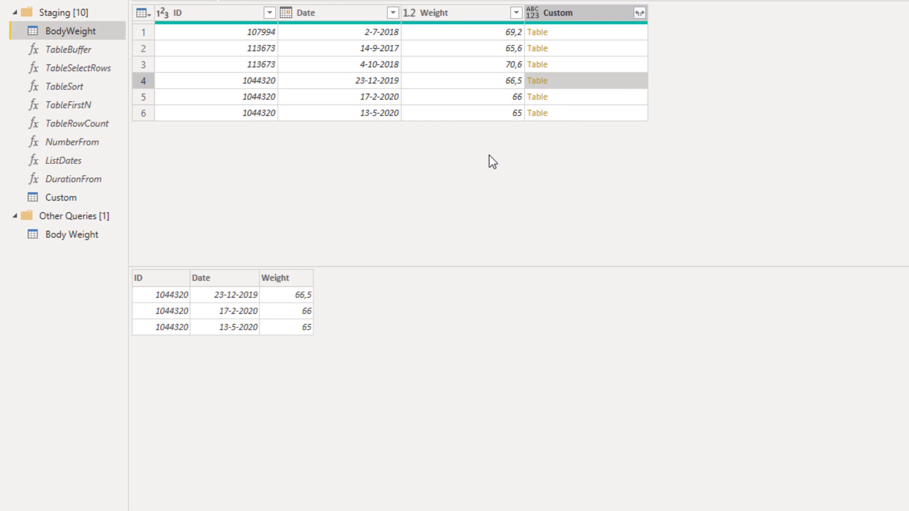
- Keep only the top 2 rows of the Custom query
{"action": "left_click", "coordinate": [59, 199]}
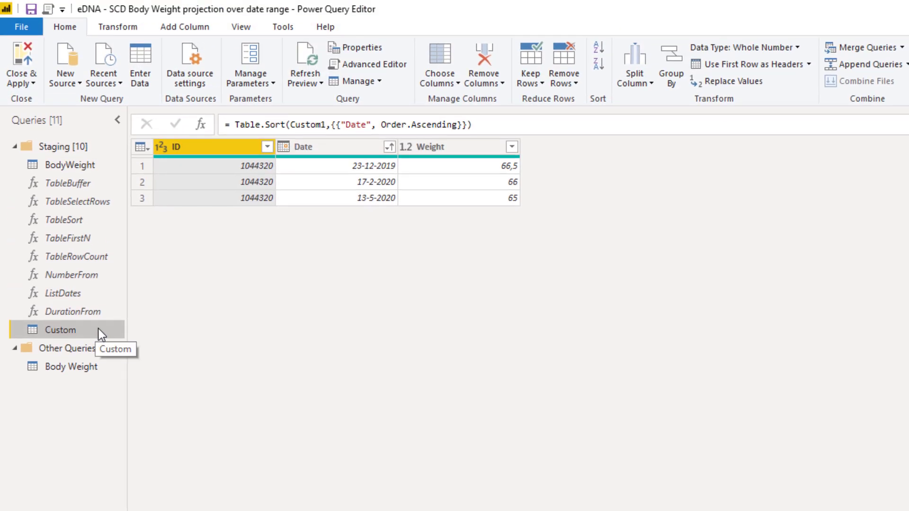
{"action": "left_click", "coordinate": [528, 80]}
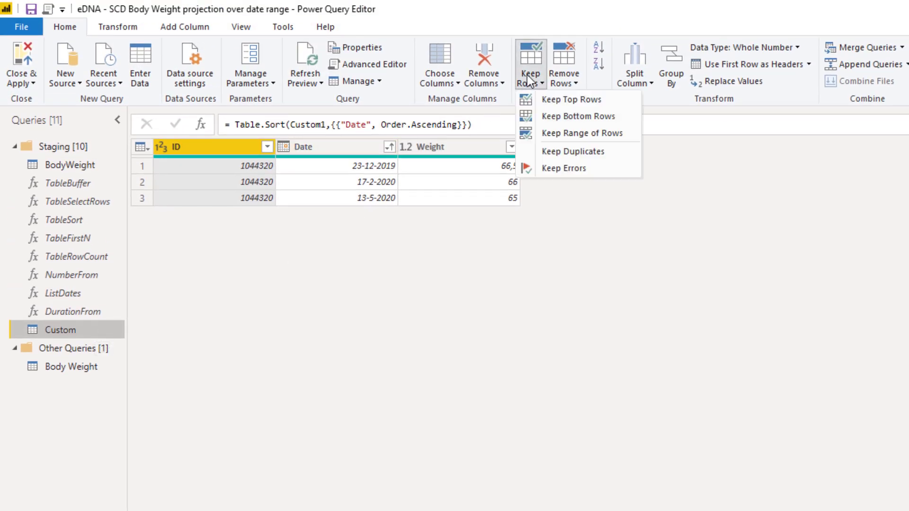
{"action": "left_click", "coordinate": [550, 100]}
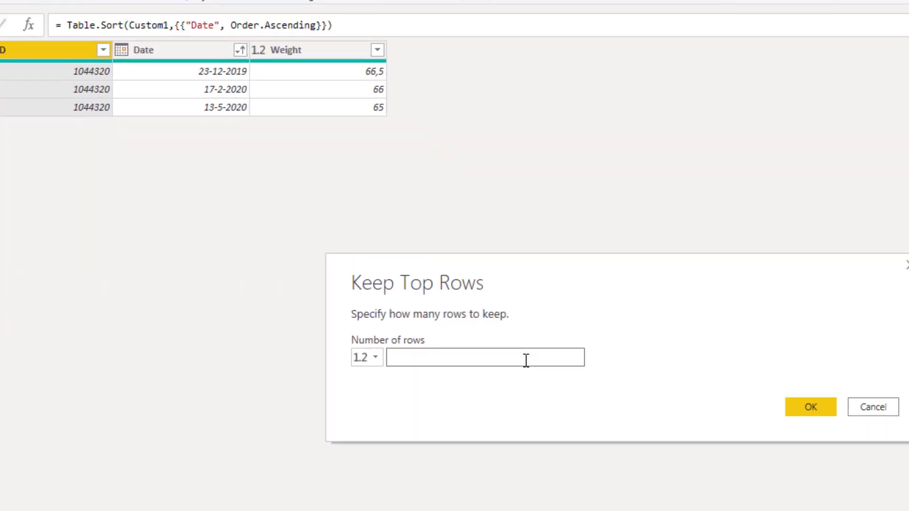
{"action": "type", "text": "2"}
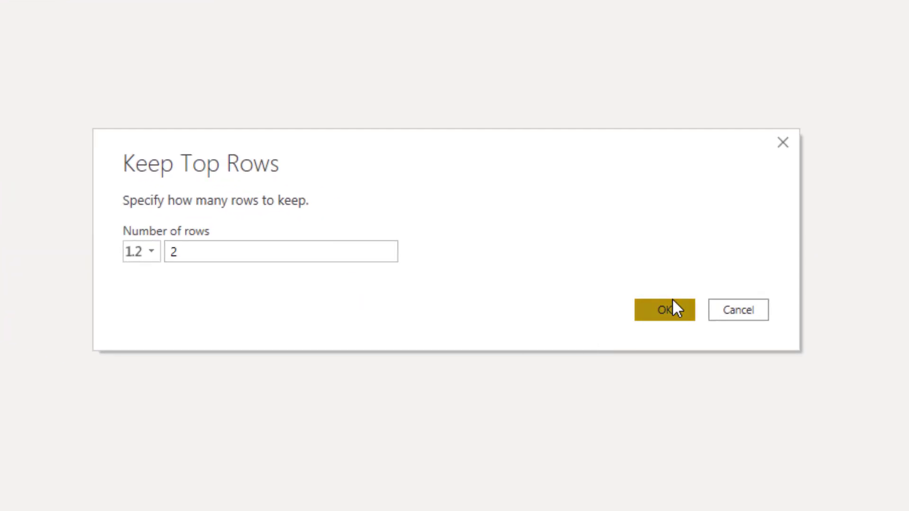
{"action": "left_click", "coordinate": [673, 308]}
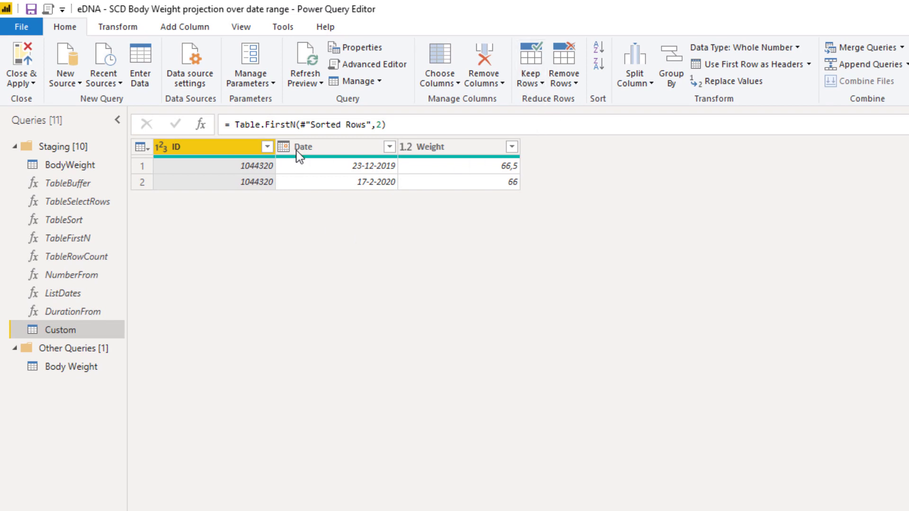
- Examine the generated Table.FirstN function name and the TableFirstN query's description, and return to the BodyWeight query
{"action": "left_click_drag", "start_coordinate": [235, 124], "coordinate": [299, 124]}
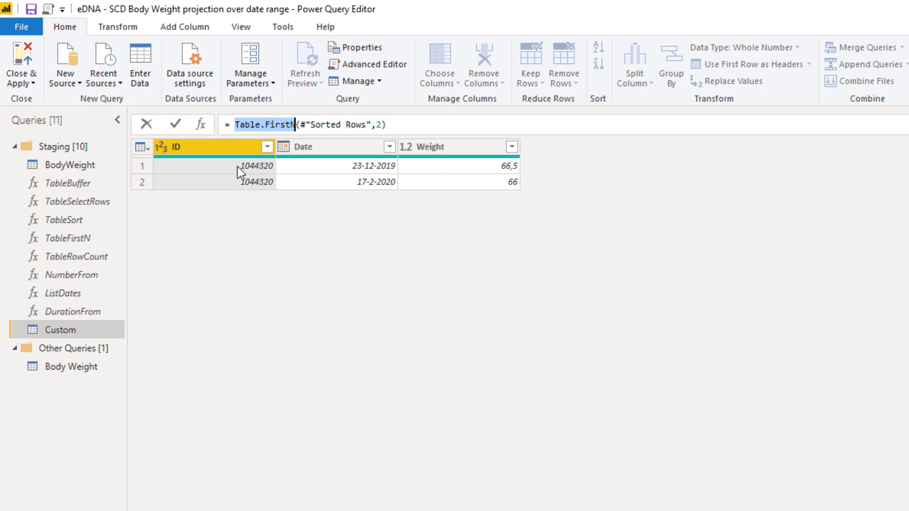
{"action": "double_click", "coordinate": [76, 237]}
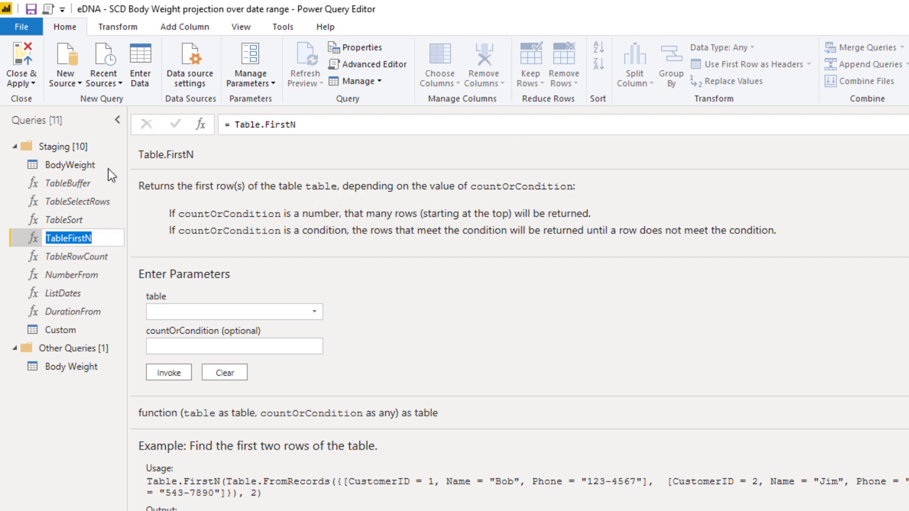
{"action": "left_click", "coordinate": [82, 163]}
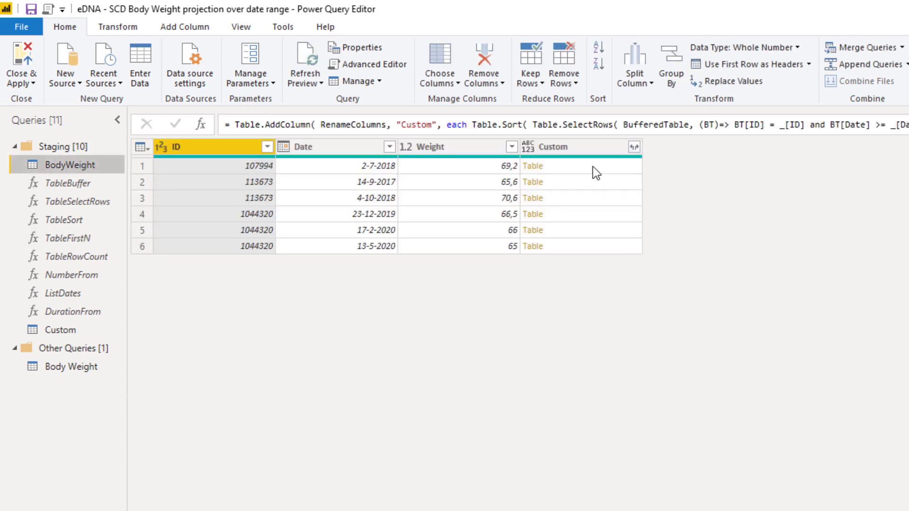
- Wrap the Table.Sort expression in the Custom column formula with Table.FirstN, using a row count of 2
{"action": "left_click", "coordinate": [474, 127]}
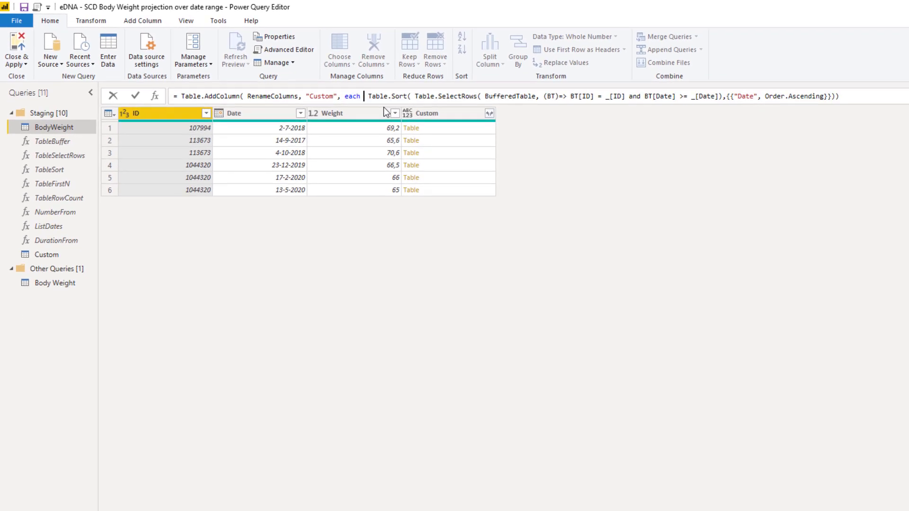
{"action": "type", "text": "Table"}
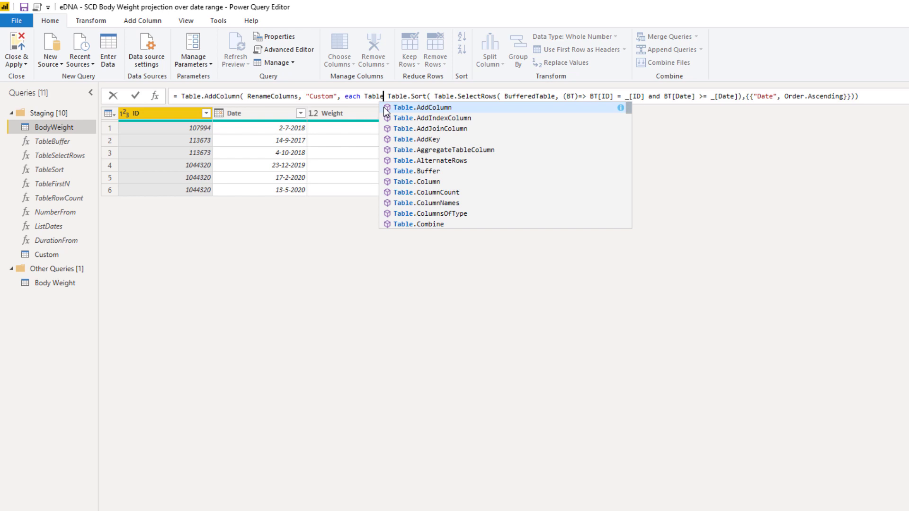
{"action": "type", "text": ".fir"}
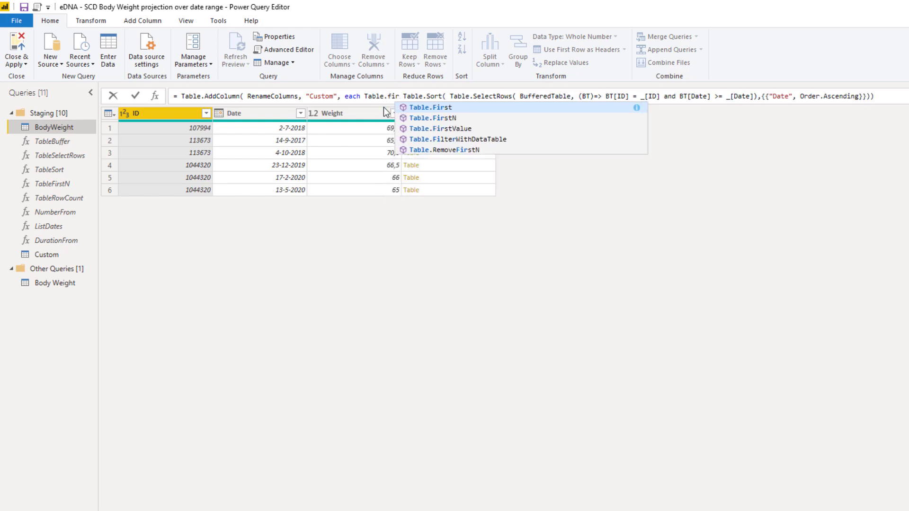
{"action": "key", "text": "Down"}
{"action": "key", "text": "Tab"}
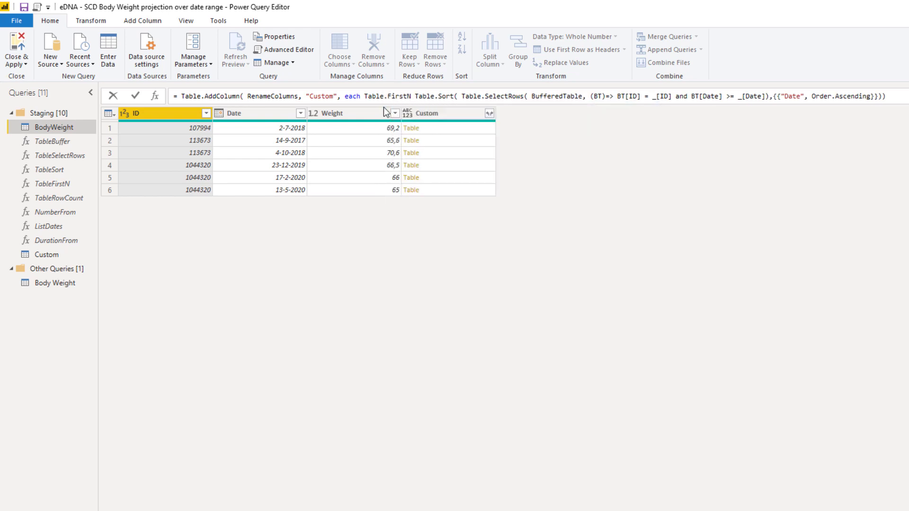
{"action": "type", "text": "("}
{"action": "key", "text": "Delete"}
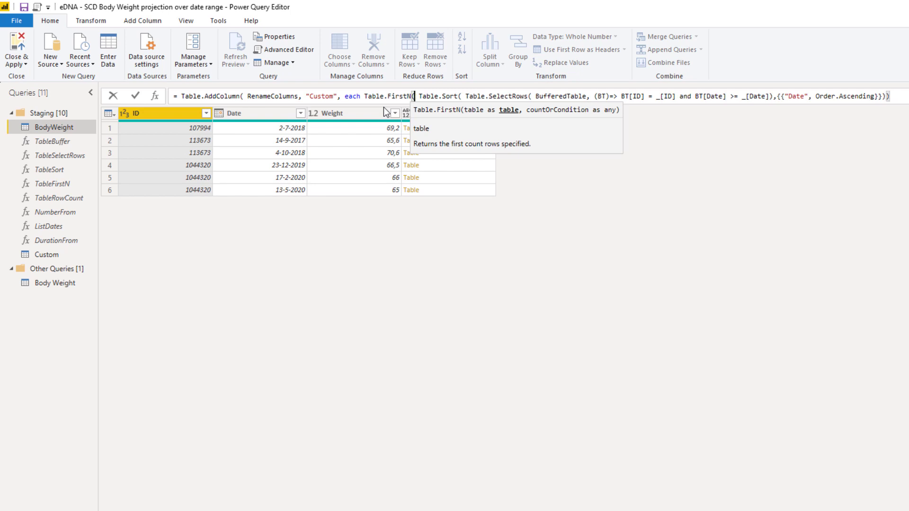
{"action": "left_click", "coordinate": [894, 96]}
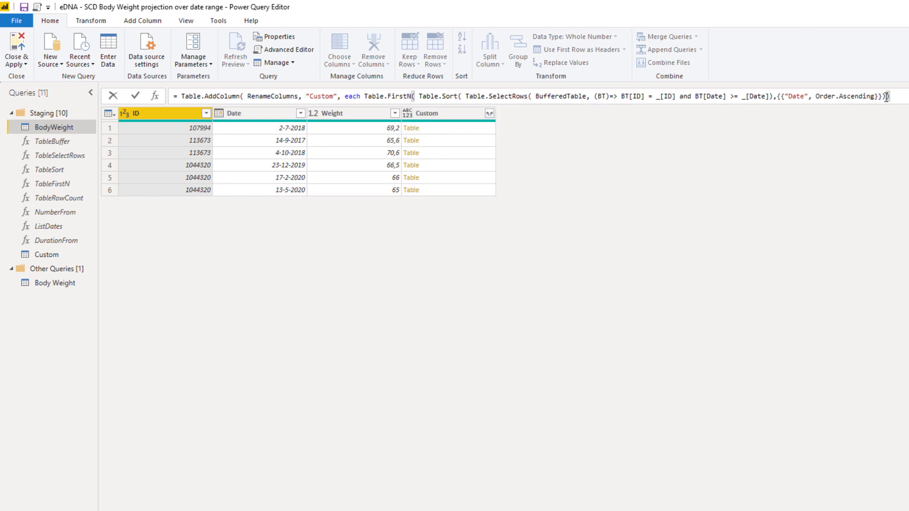
{"action": "type", "text": ",2"}
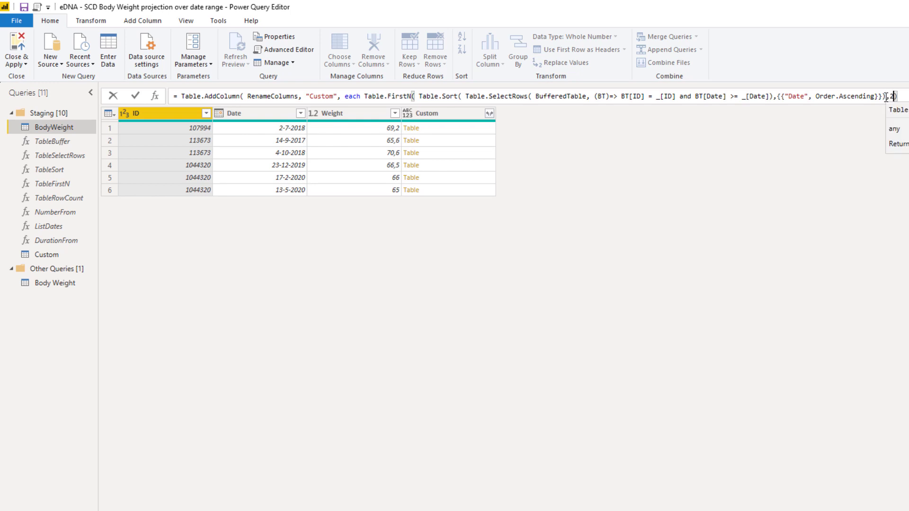
{"action": "key", "text": "End"}
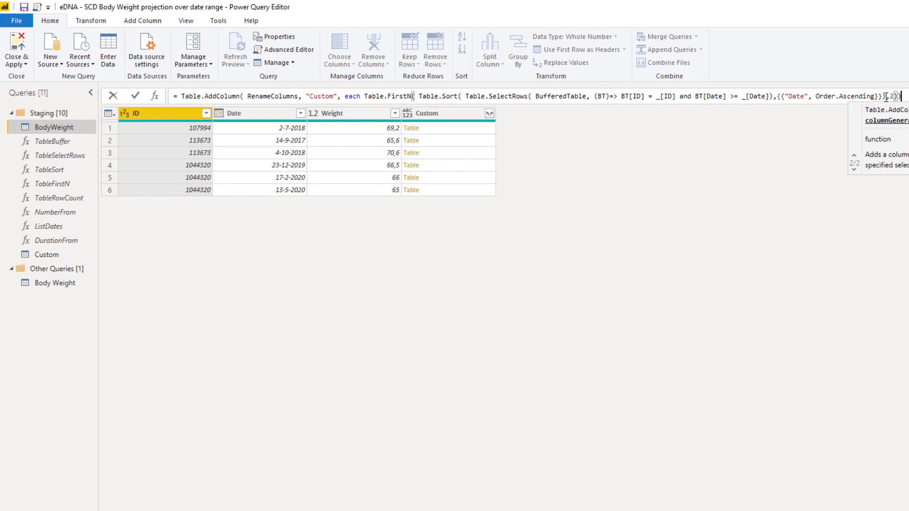
{"action": "type", "text": ")"}
- Add type table as the column type argument of Table.AddColumn and commit the formula
{"action": "key", "text": "Left"}
{"action": "type", "text": ", "}
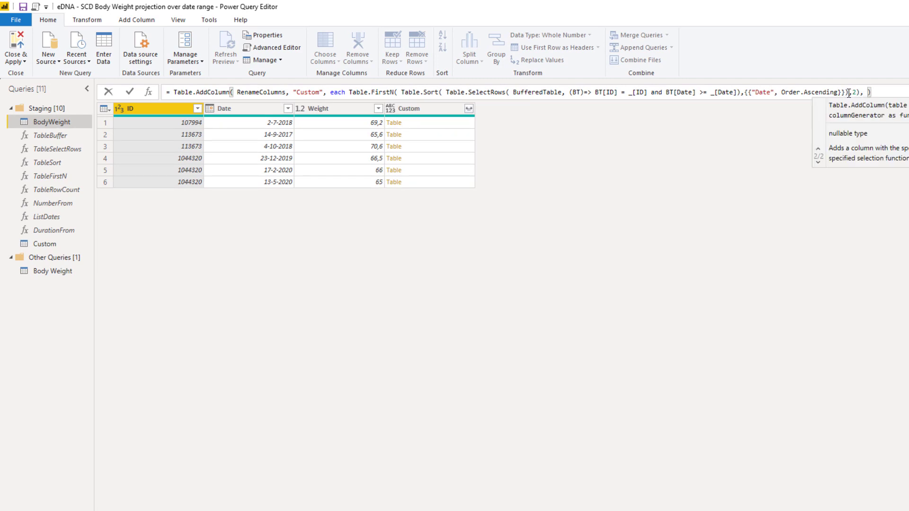
{"action": "type", "text": "type tab"}
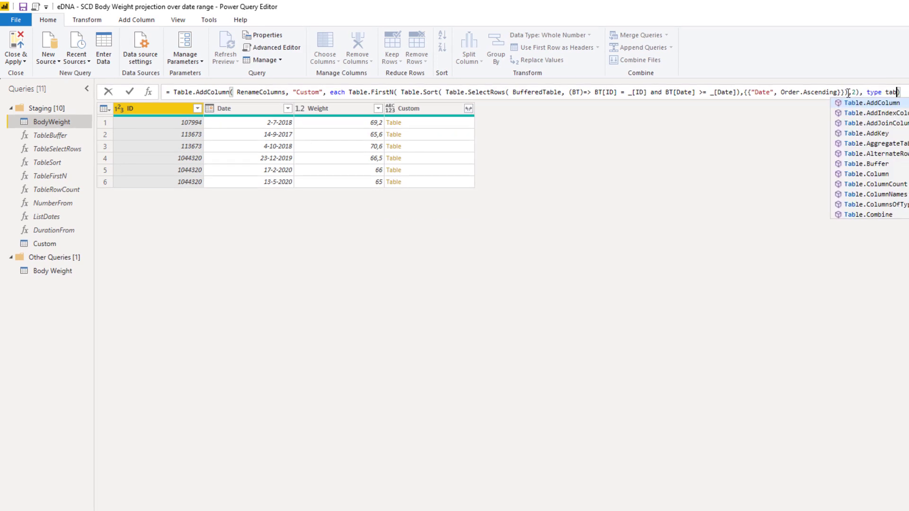
{"action": "type", "text": "le"}
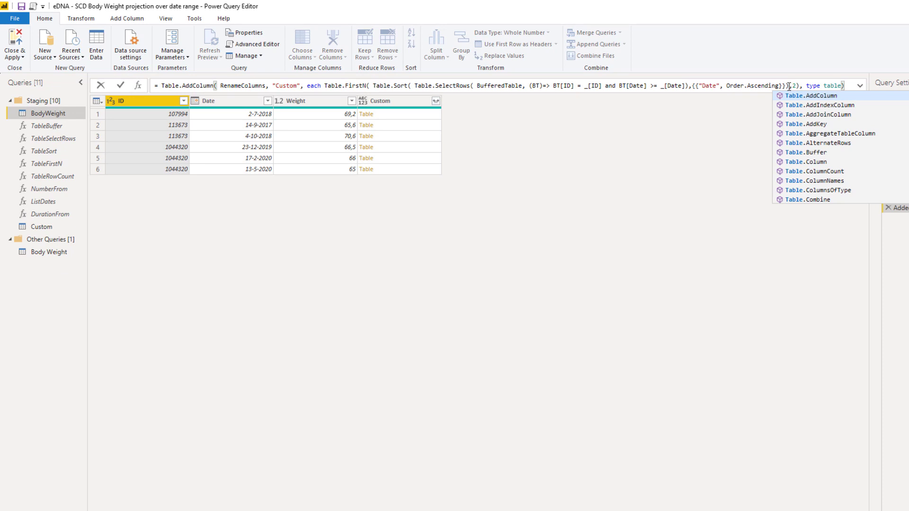
{"action": "key", "text": "Return"}
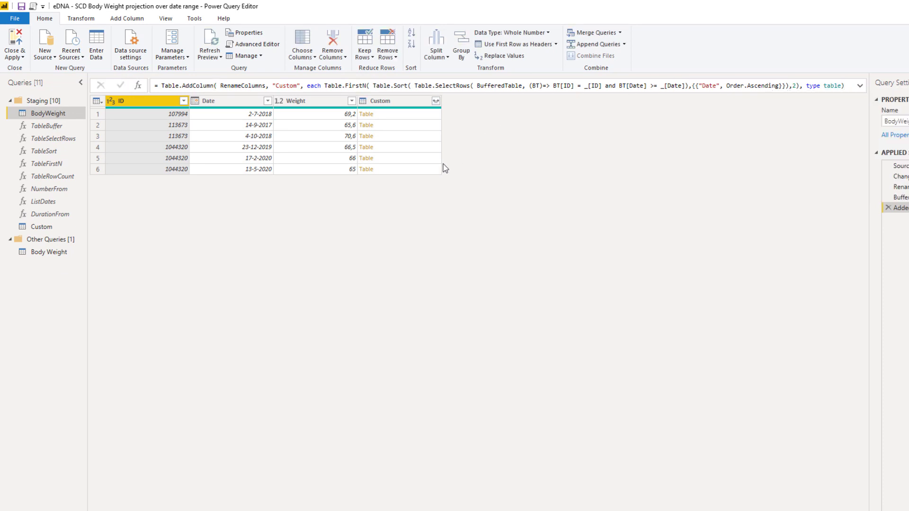
- Preview the nested tables in the Custom column row by row to check which records each one holds
{"action": "left_click", "coordinate": [400, 158]}
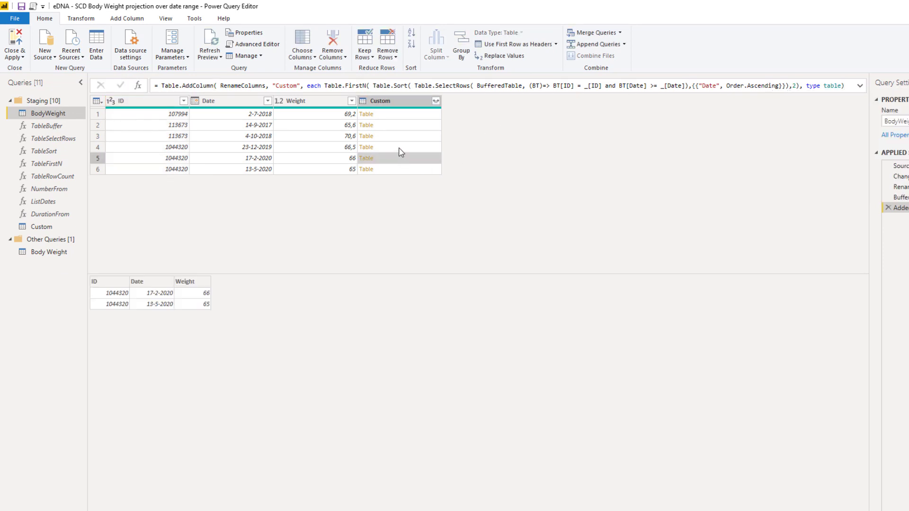
{"action": "left_click", "coordinate": [399, 148]}
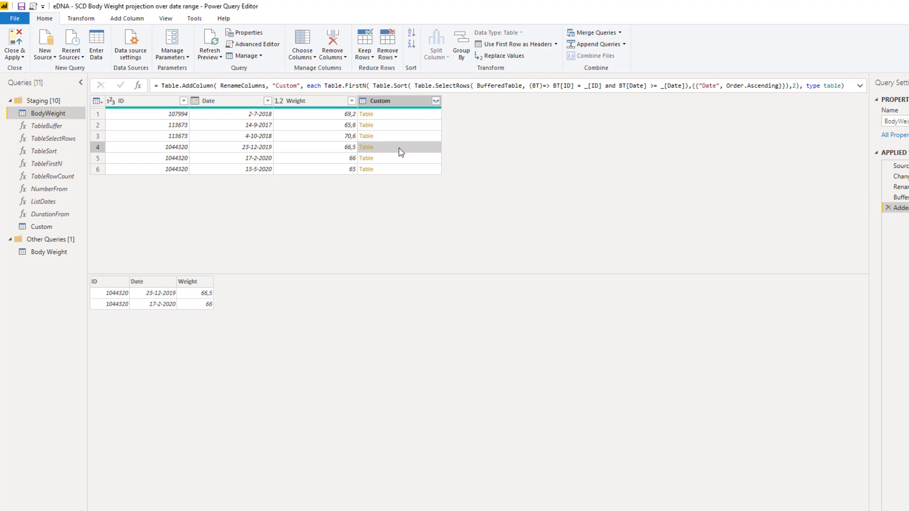
{"action": "left_click", "coordinate": [387, 118]}
{"action": "left_click", "coordinate": [390, 126]}
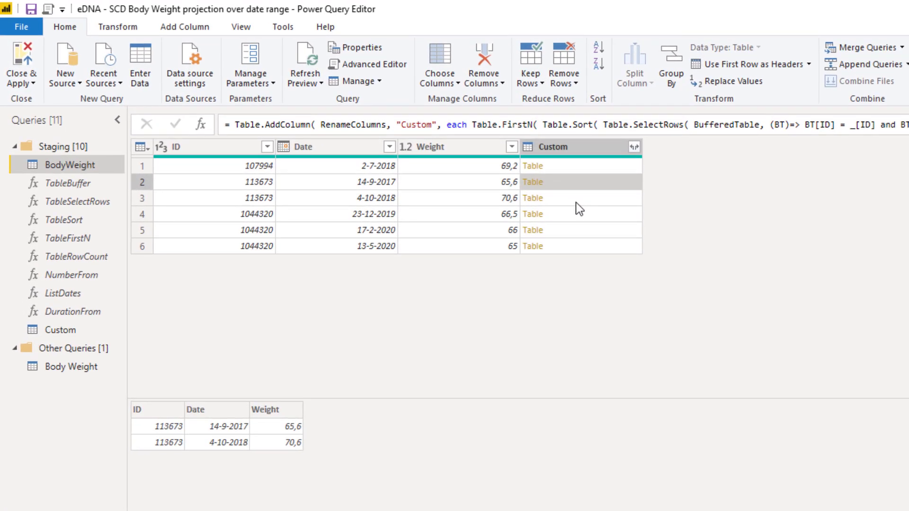
{"action": "left_click", "coordinate": [576, 198]}
{"action": "left_click", "coordinate": [562, 219]}
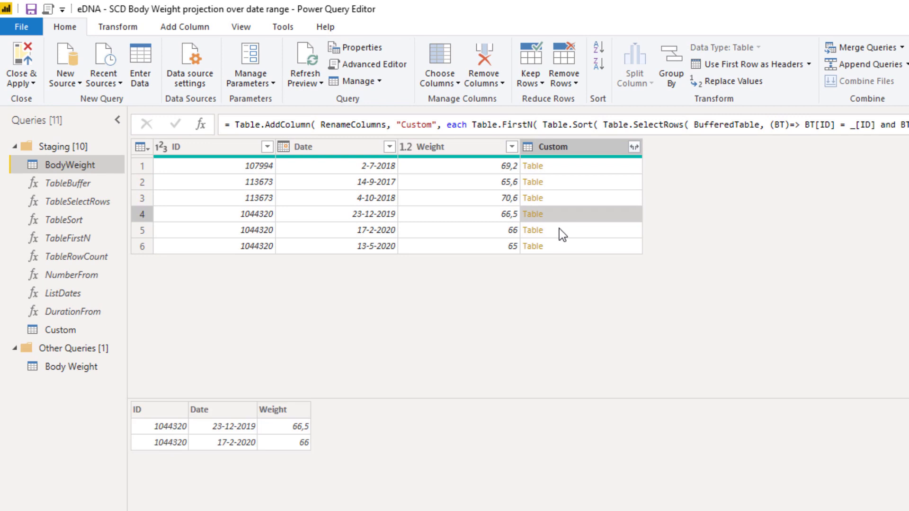
{"action": "left_click", "coordinate": [559, 231]}
{"action": "left_click", "coordinate": [554, 246]}
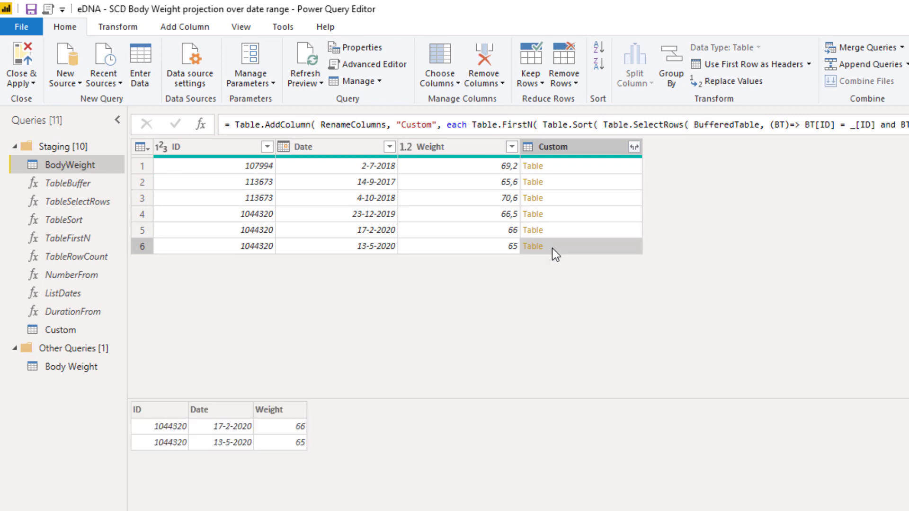
{"action": "left_click", "coordinate": [570, 166]}
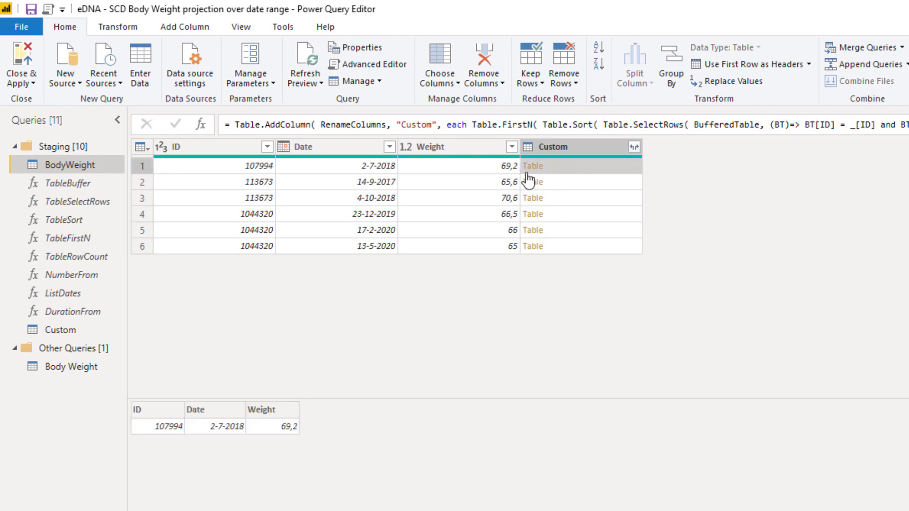
- Start a new custom column on the BodyWeight query and name it Days
{"action": "left_click", "coordinate": [141, 147]}
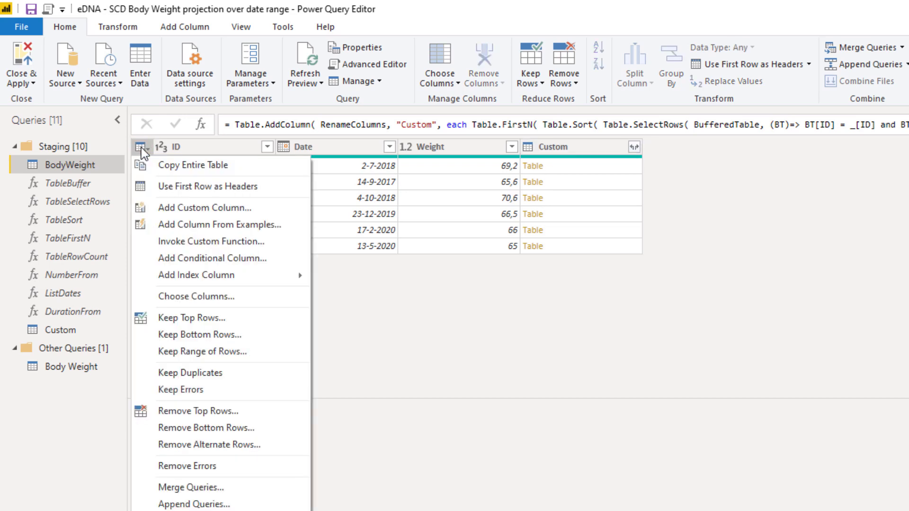
{"action": "left_click", "coordinate": [200, 208]}
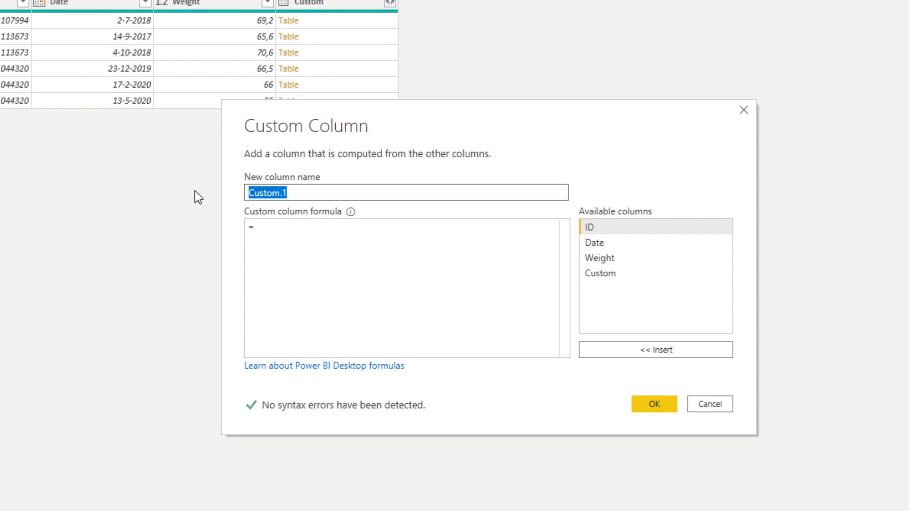
{"action": "type", "text": "Days"}
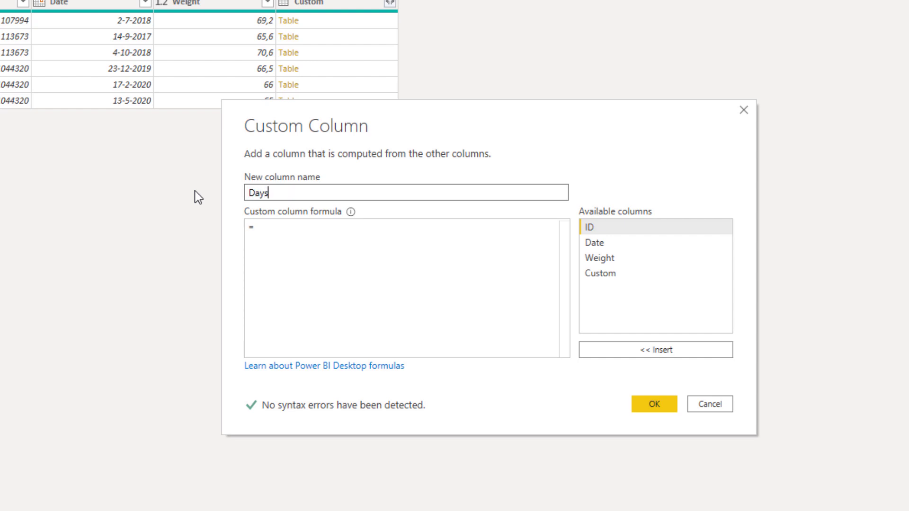
- Begin the Days formula with the condition if Table.RowCount([Custom])>1 then
{"action": "left_click", "coordinate": [279, 227]}
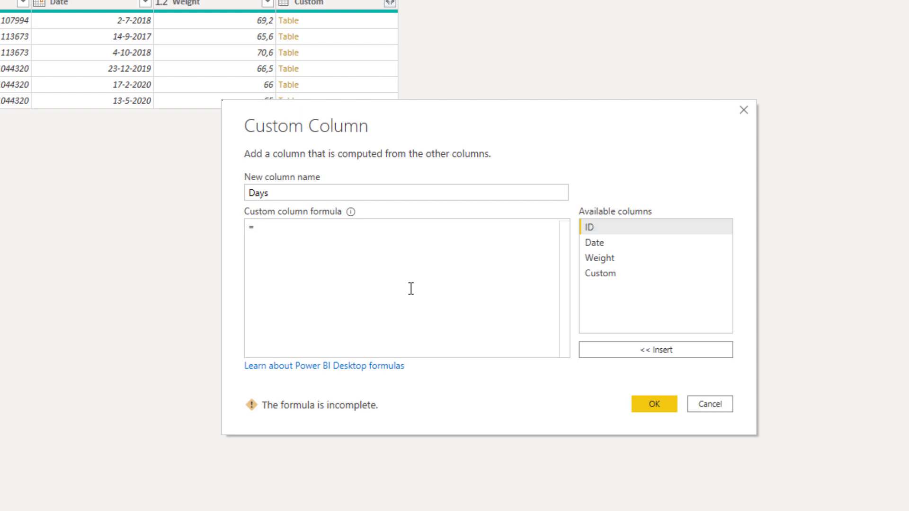
{"action": "type", "text": "if"}
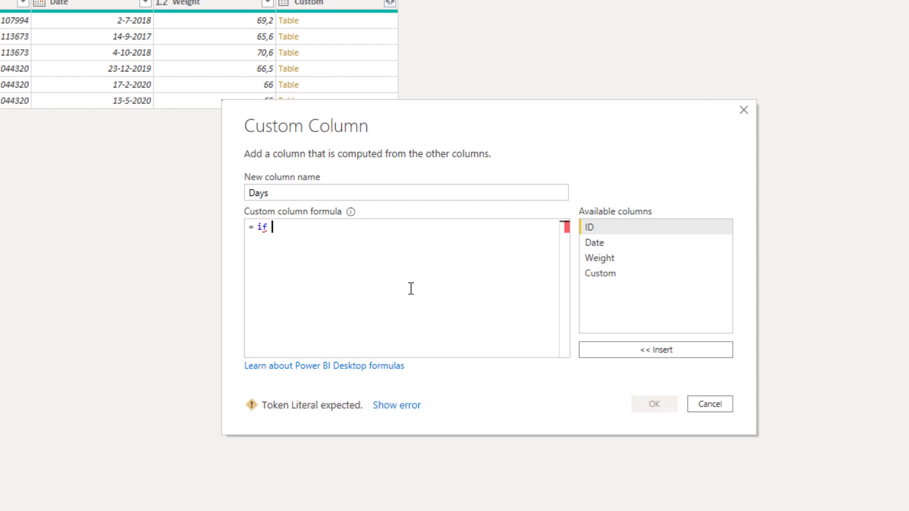
{"action": "type", "text": " Table."}
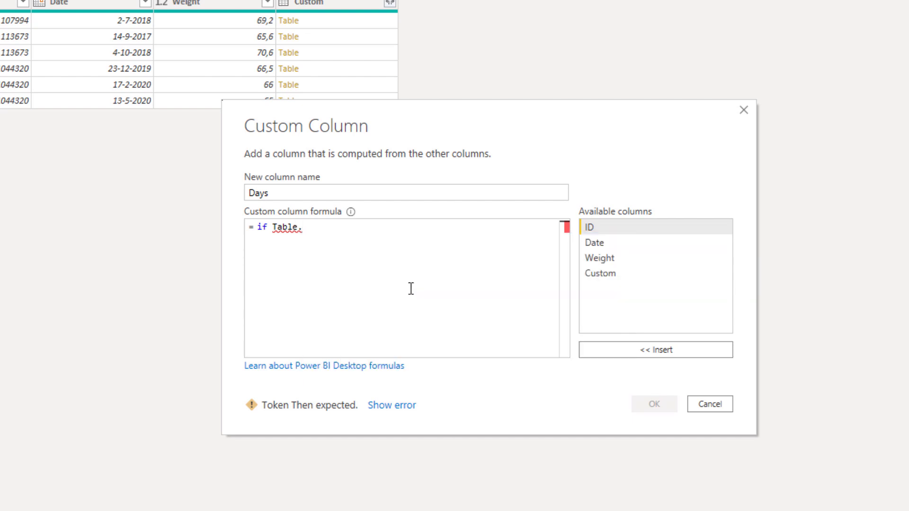
{"action": "type", "text": "row"}
{"action": "key", "text": "Tab"}
{"action": "type", "text": "("}
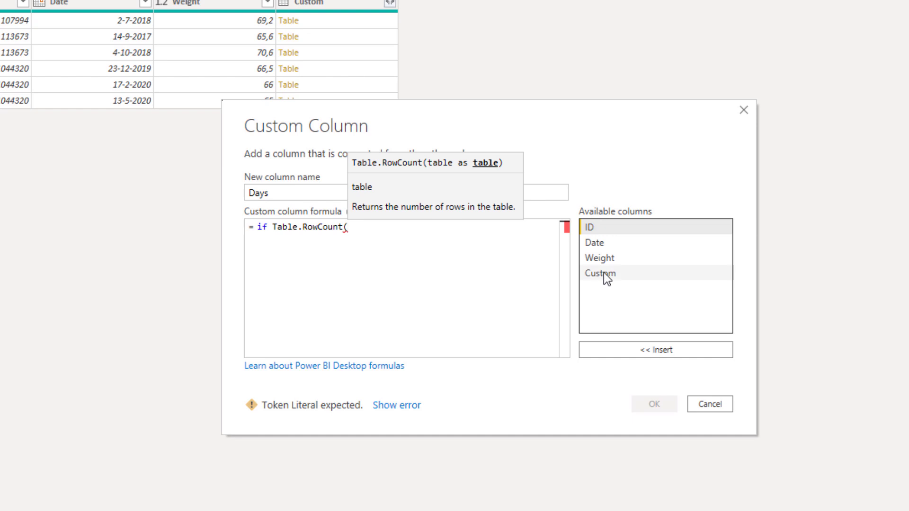
{"action": "double_click", "coordinate": [604, 274]}
{"action": "type", "text": ")"}
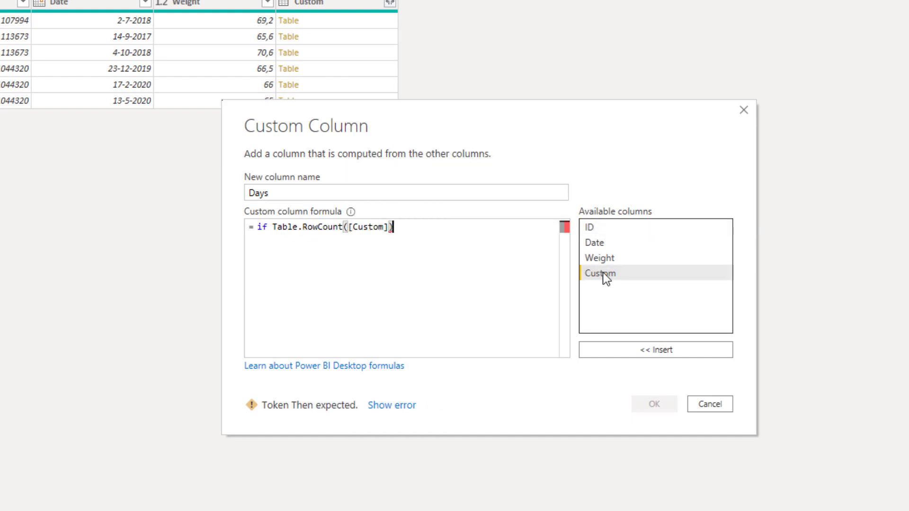
{"action": "type", "text": ">1 then"}
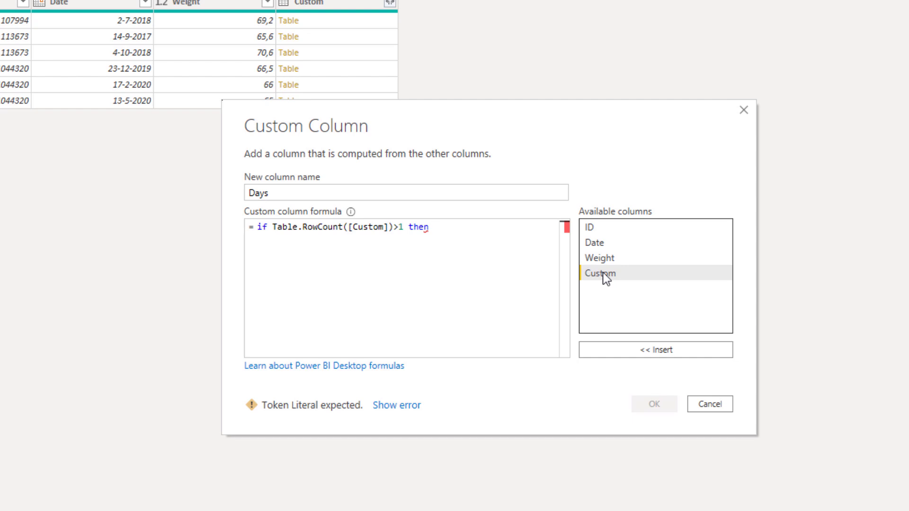
- After then, open a Number.From call that takes the second date of the nested table, [Custom][Date]{1}
{"action": "type", "text": "N"}
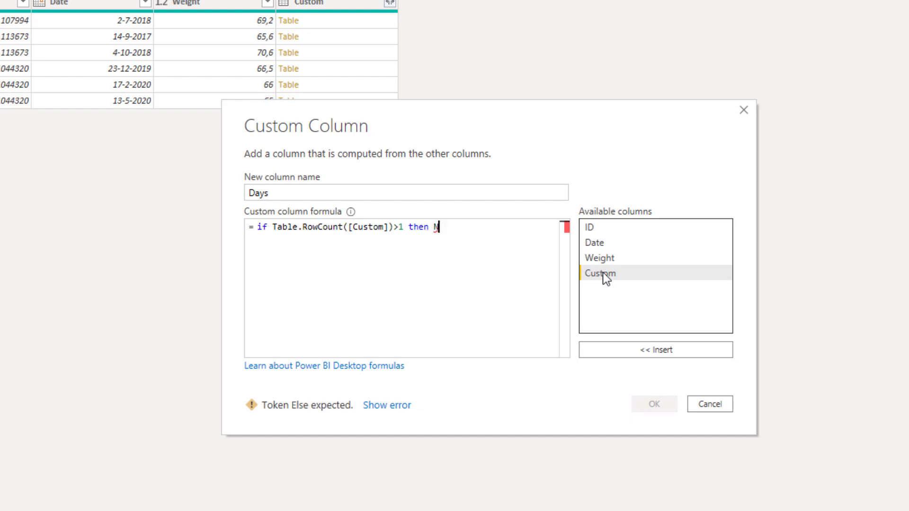
{"action": "type", "text": "umber"}
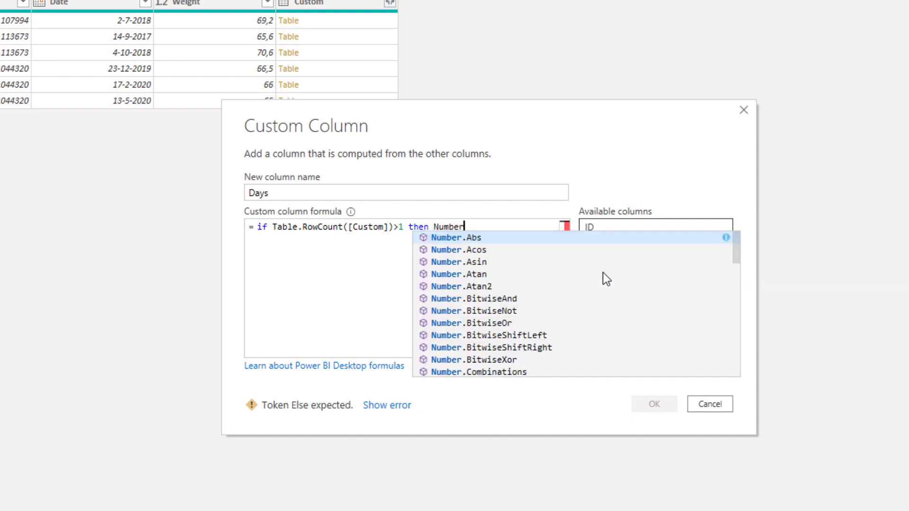
{"action": "type", "text": ".fr"}
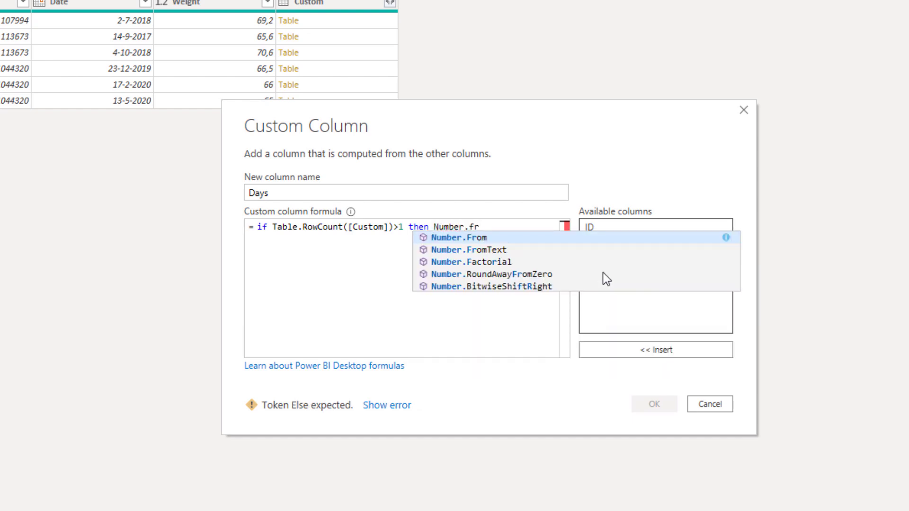
{"action": "key", "text": "Tab"}
{"action": "type", "text": "("}
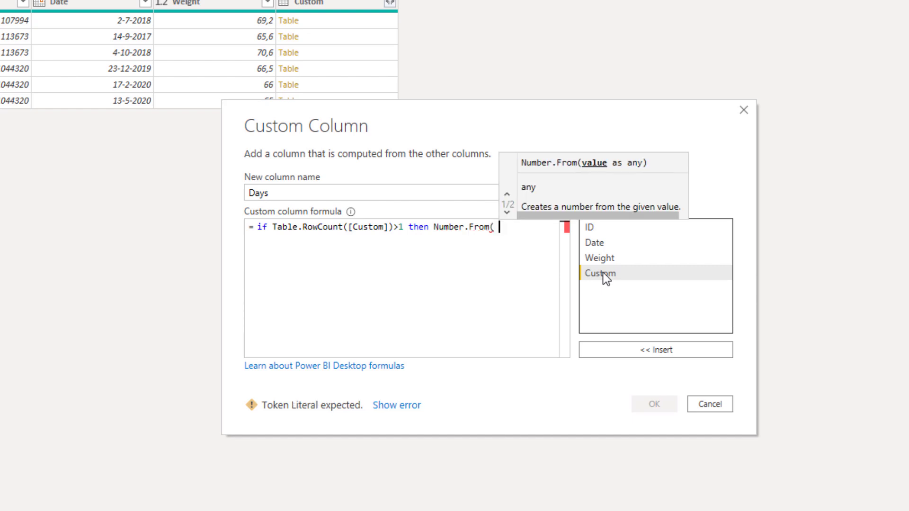
{"action": "double_click", "coordinate": [604, 273]}
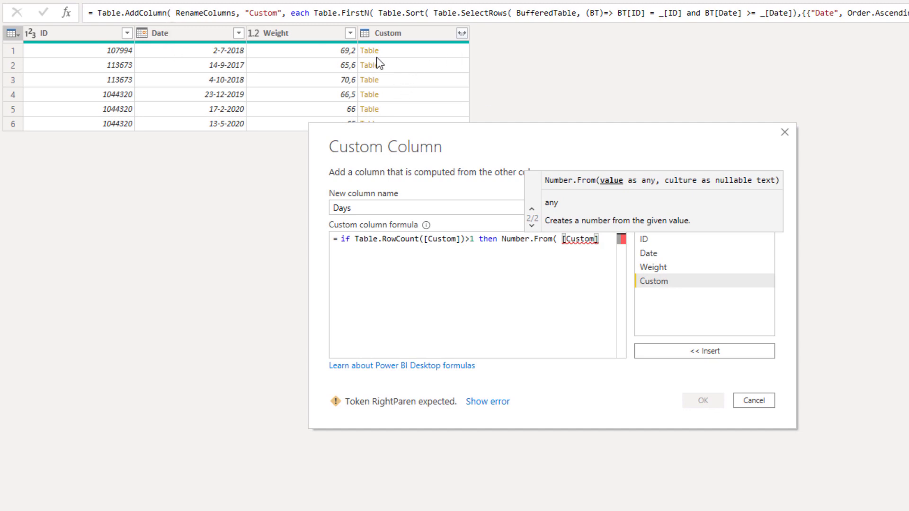
{"action": "type", "text": "["}
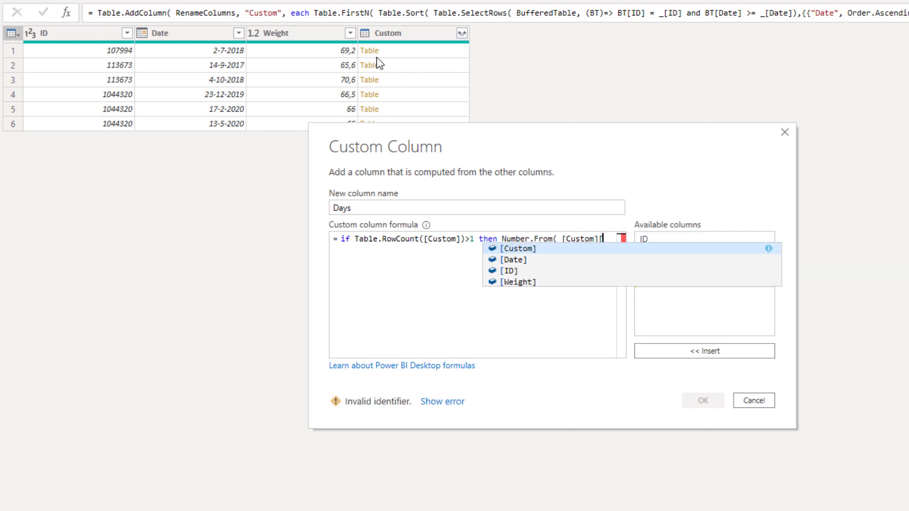
{"action": "type", "text": "Da"}
{"action": "key", "text": "Tab"}
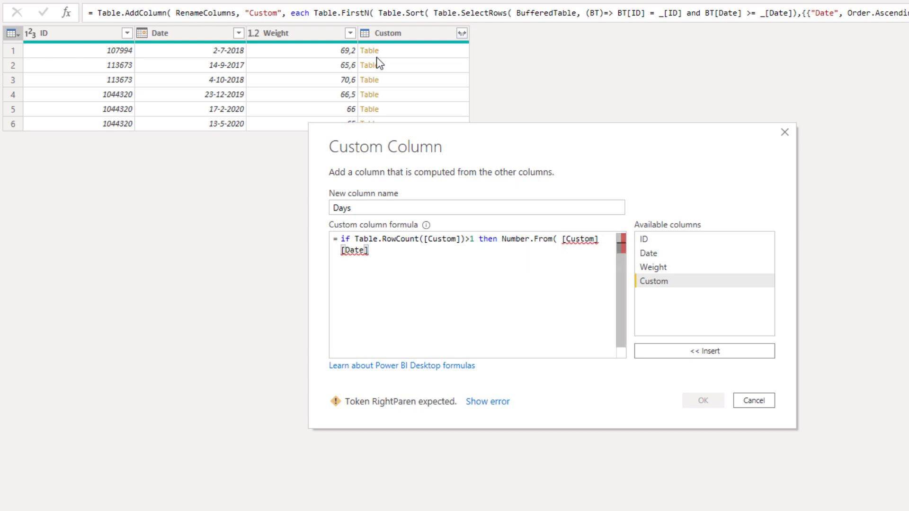
{"action": "type", "text": "{1"}
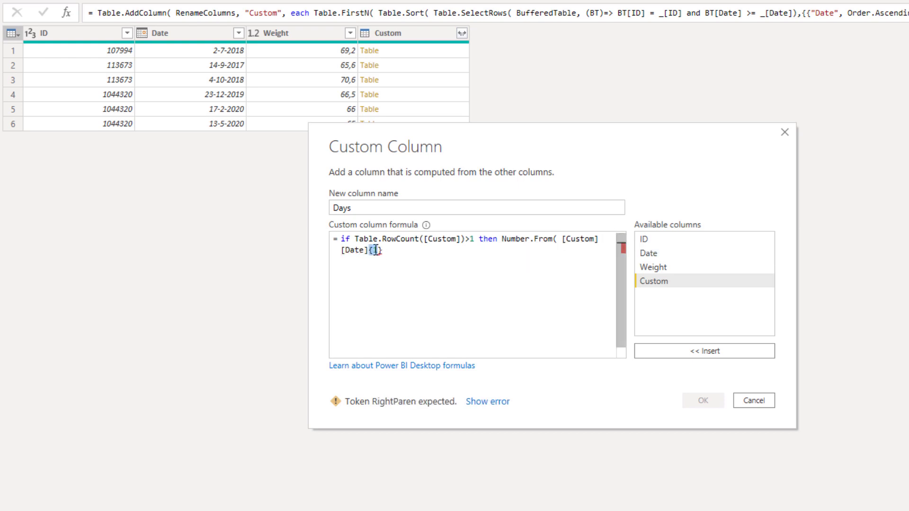
{"action": "double_click", "coordinate": [375, 250]}
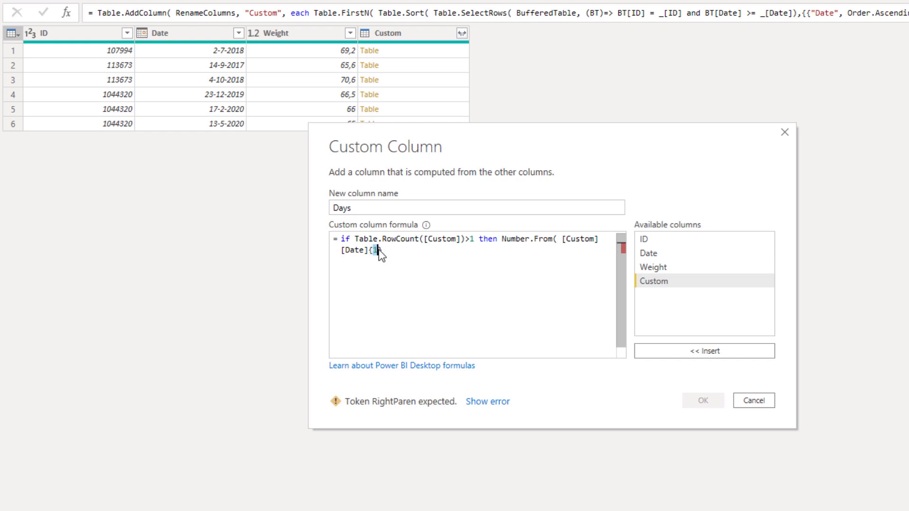
{"action": "right_click", "coordinate": [446, 250]}
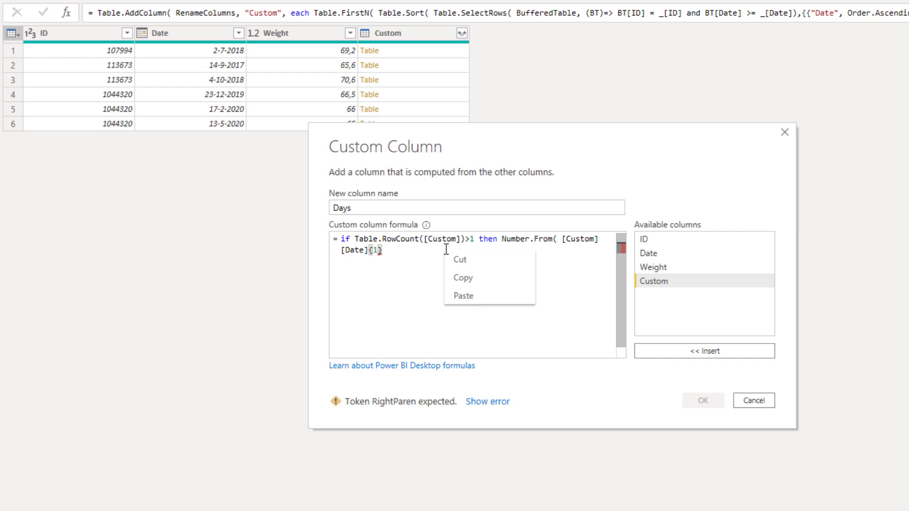
{"action": "left_click", "coordinate": [382, 255]}
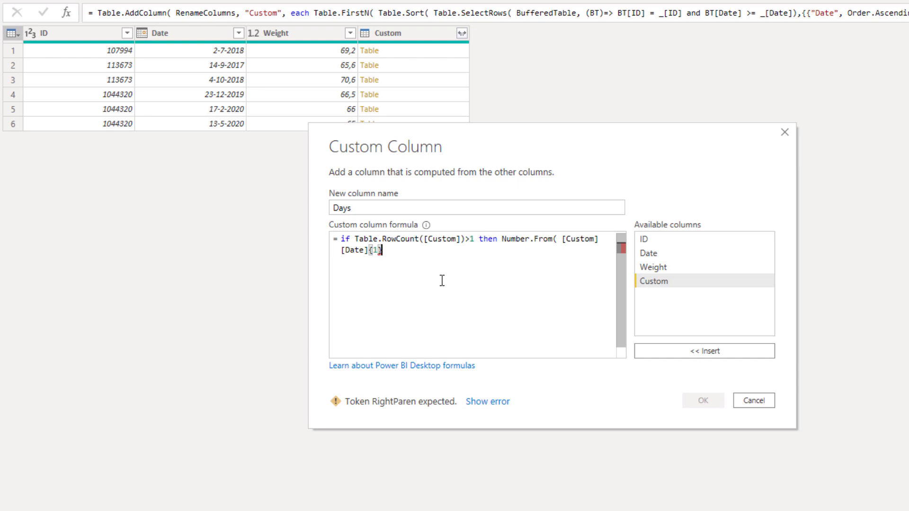
{"action": "left_click", "coordinate": [608, 242]}
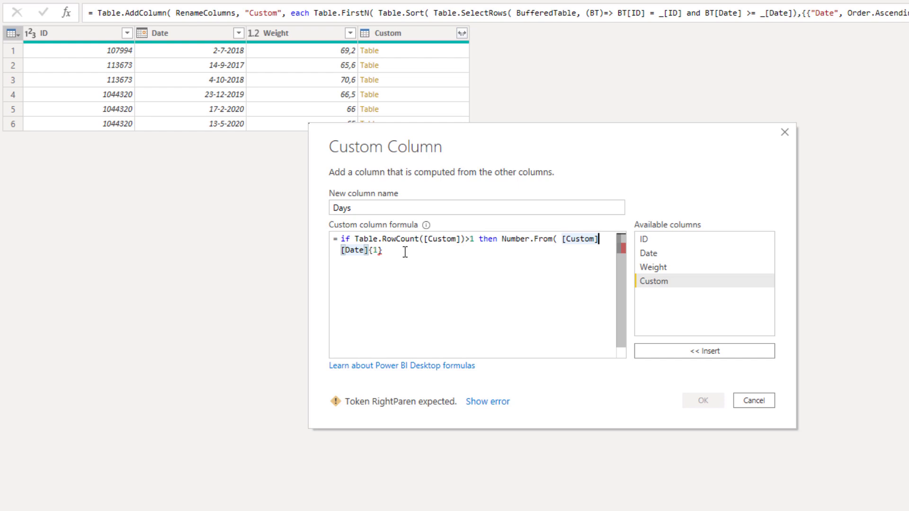
- Subtract the row's own [Date] inside Number.From, close the parenthesis and complete the Days formula with else 0
{"action": "left_click", "coordinate": [396, 254]}
{"action": "type", "text": "-"}
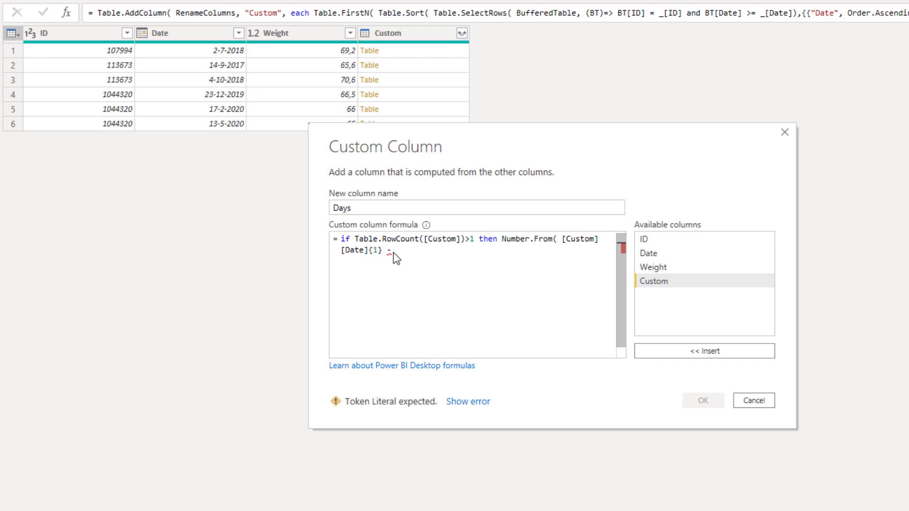
{"action": "double_click", "coordinate": [658, 253]}
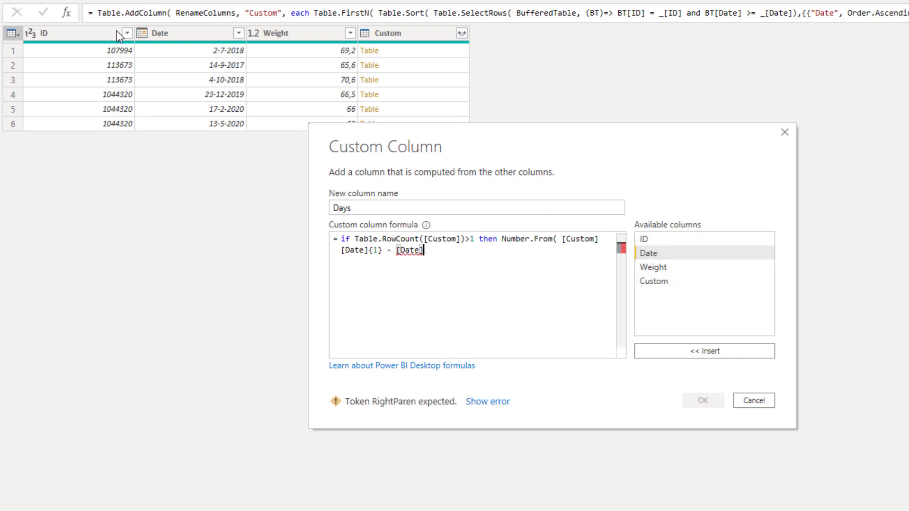
{"action": "type", "text": ")"}
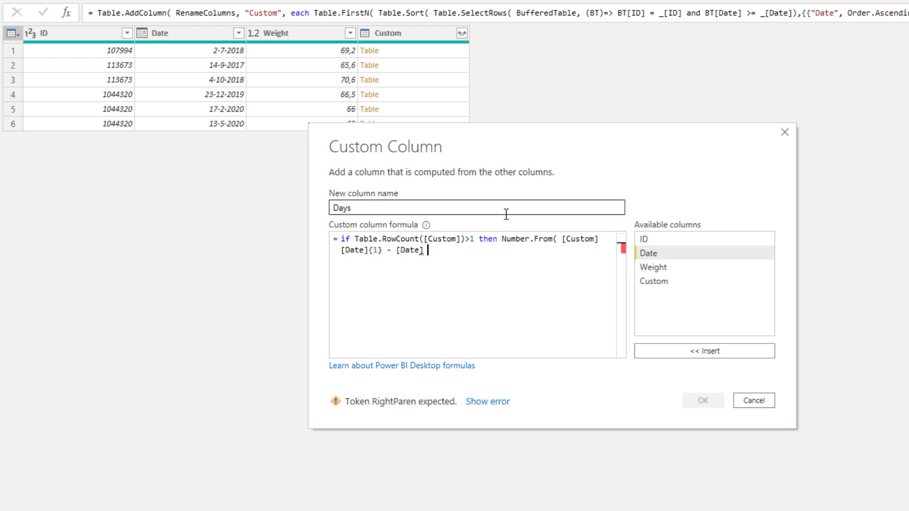
{"action": "type", "text": " else"}
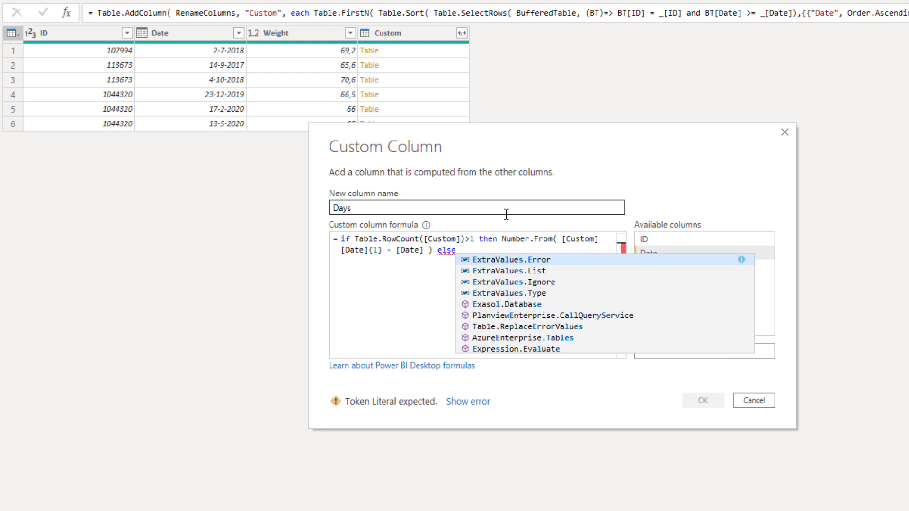
{"action": "type", "text": "0"}
{"action": "key", "text": "BackSpace"}
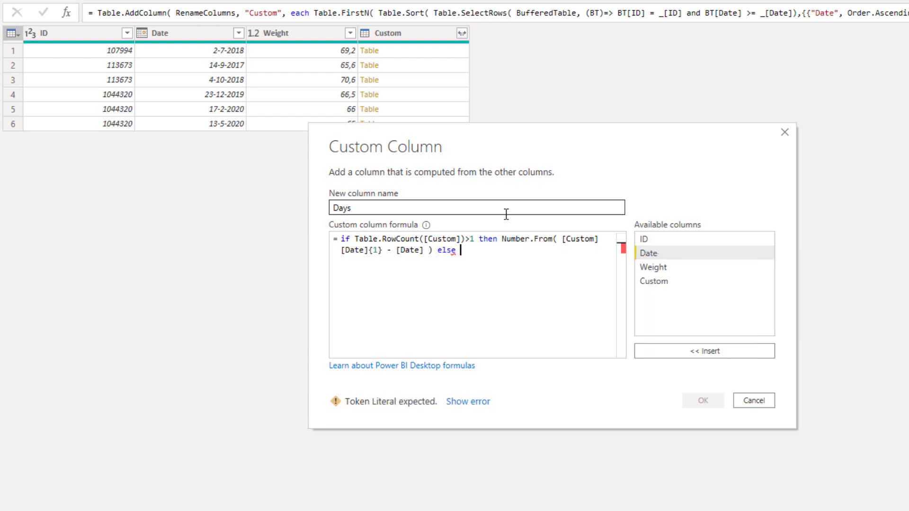
{"action": "type", "text": "0"}
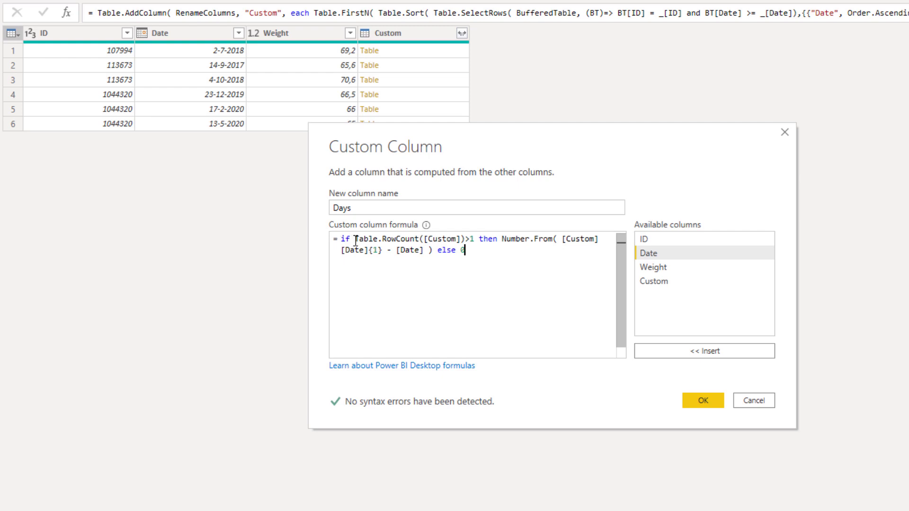
{"action": "left_click_drag", "start_coordinate": [354, 239], "coordinate": [466, 250]}
{"action": "left_click_drag", "start_coordinate": [392, 239], "coordinate": [456, 239]}
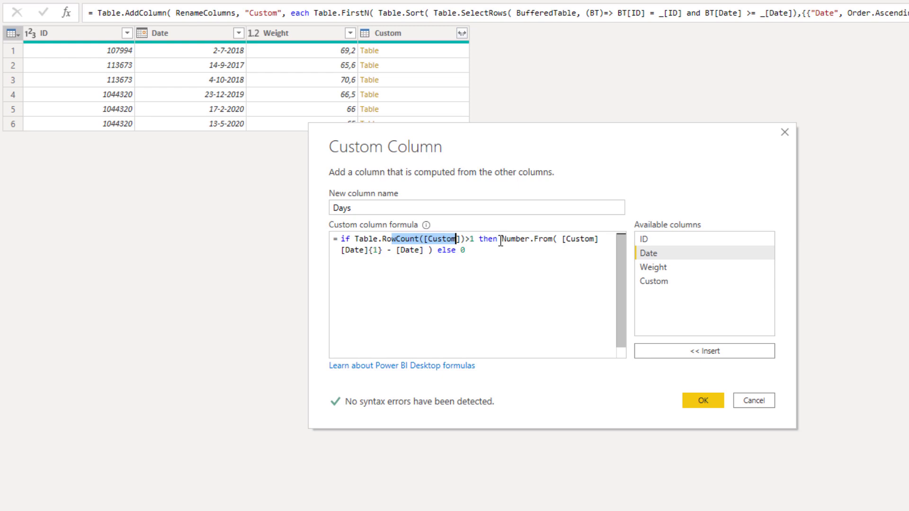
{"action": "left_click_drag", "start_coordinate": [501, 239], "coordinate": [427, 251]}
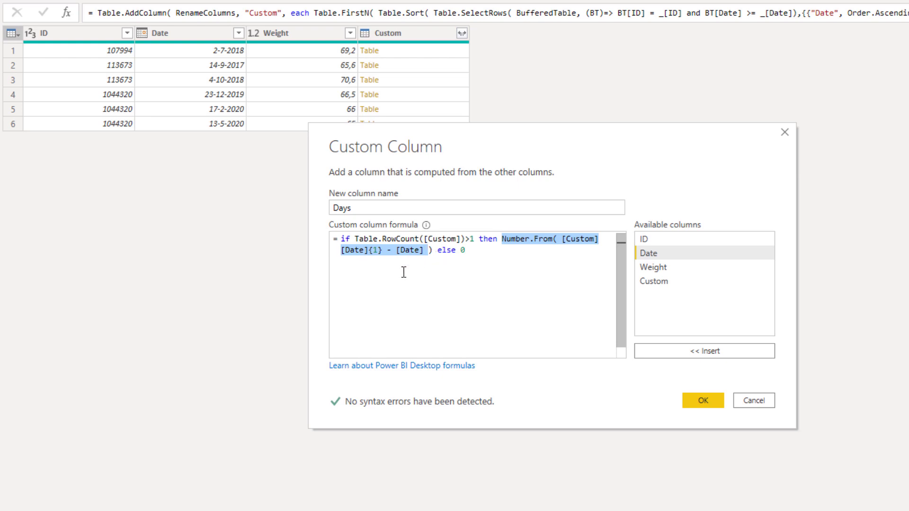
- Confirm the Days custom column and append the type number to its Table.AddColumn expression
{"action": "left_click", "coordinate": [515, 258]}
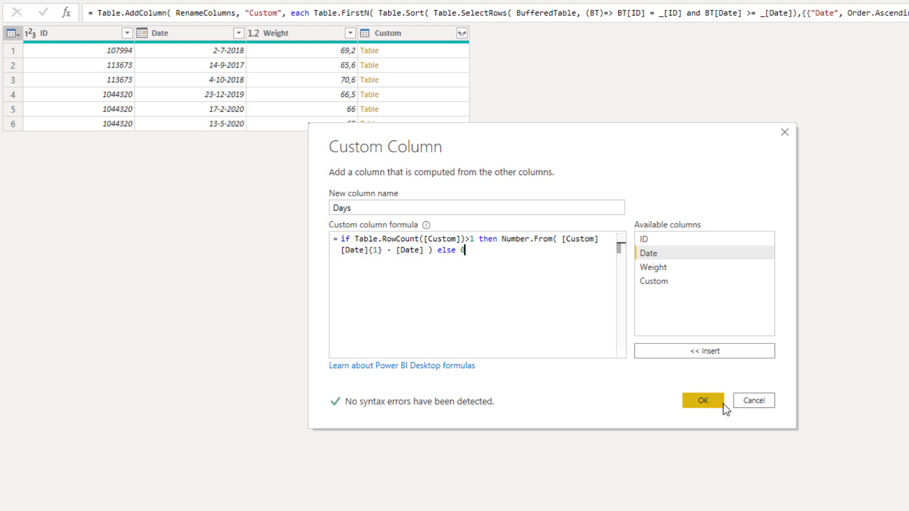
{"action": "left_click", "coordinate": [704, 400]}
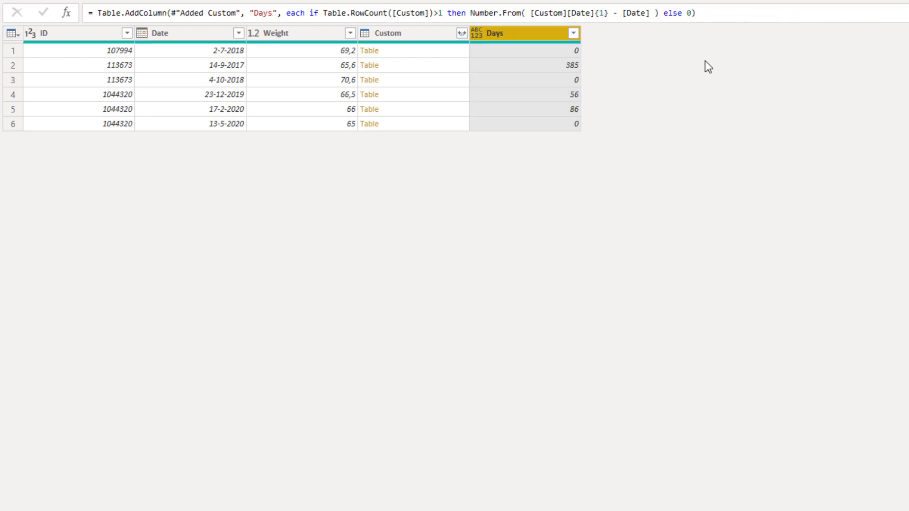
{"action": "left_click", "coordinate": [704, 13]}
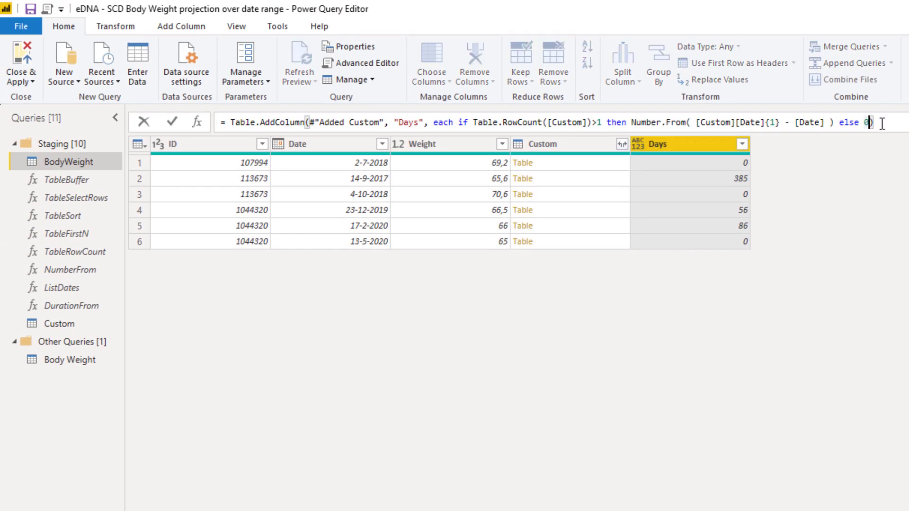
{"action": "type", "text": ", typ"}
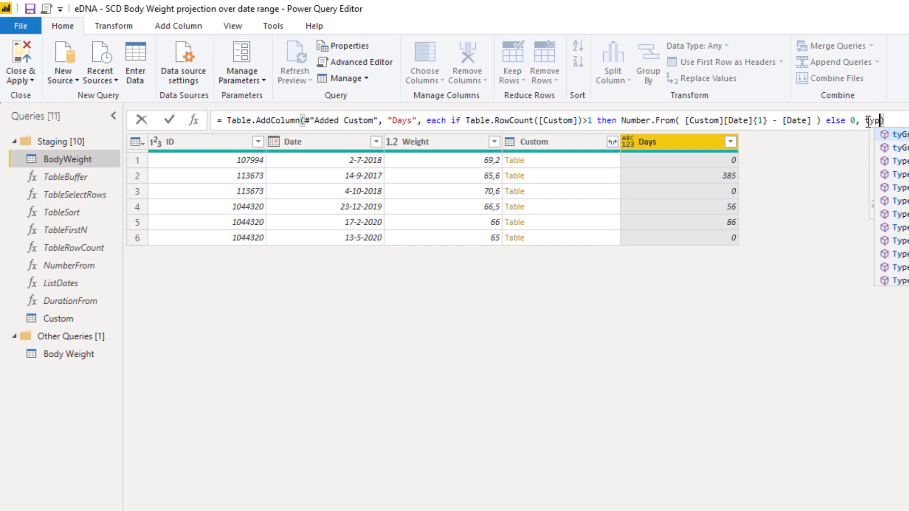
{"action": "type", "text": "e number"}
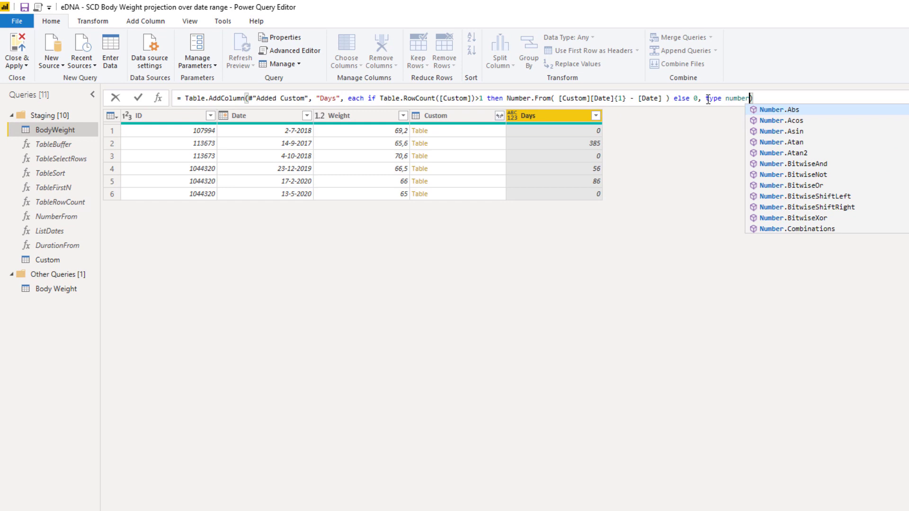
{"action": "key", "text": "Return"}
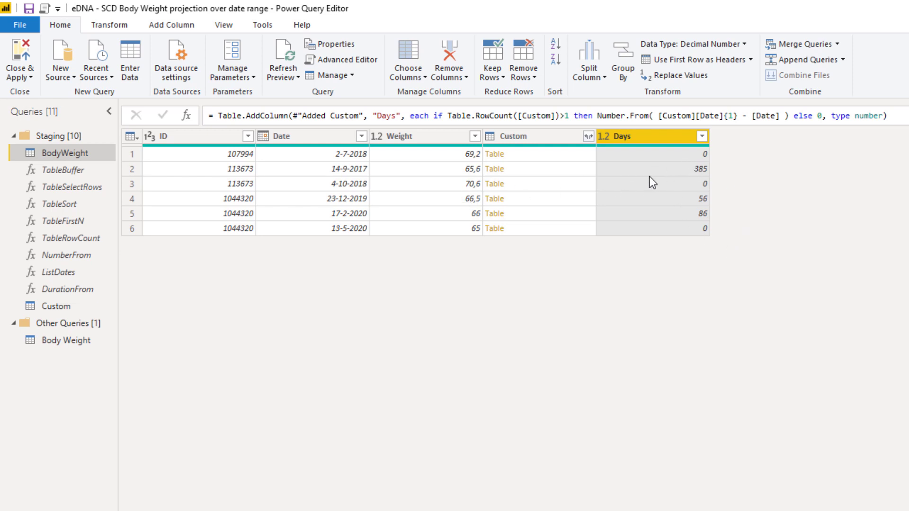
- Add a custom column named WeightStep to the BodyWeight query with the placeholder formula 1
{"action": "left_click", "coordinate": [136, 137]}
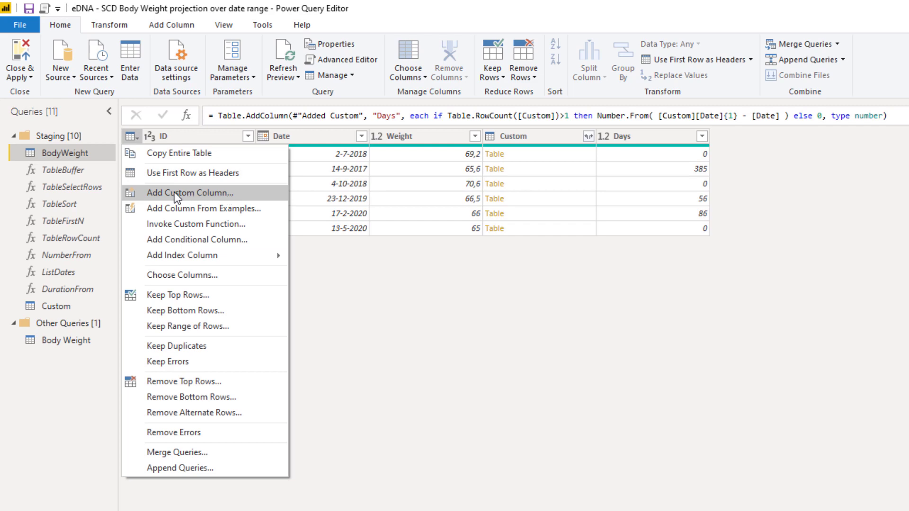
{"action": "left_click", "coordinate": [200, 193]}
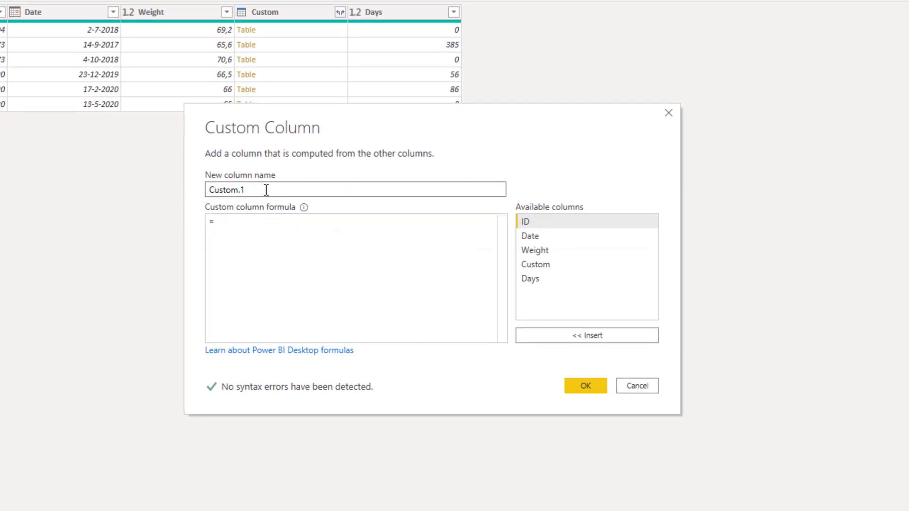
{"action": "left_click_drag", "start_coordinate": [359, 235], "coordinate": [198, 227]}
{"action": "type", "text": "WeightStep"}
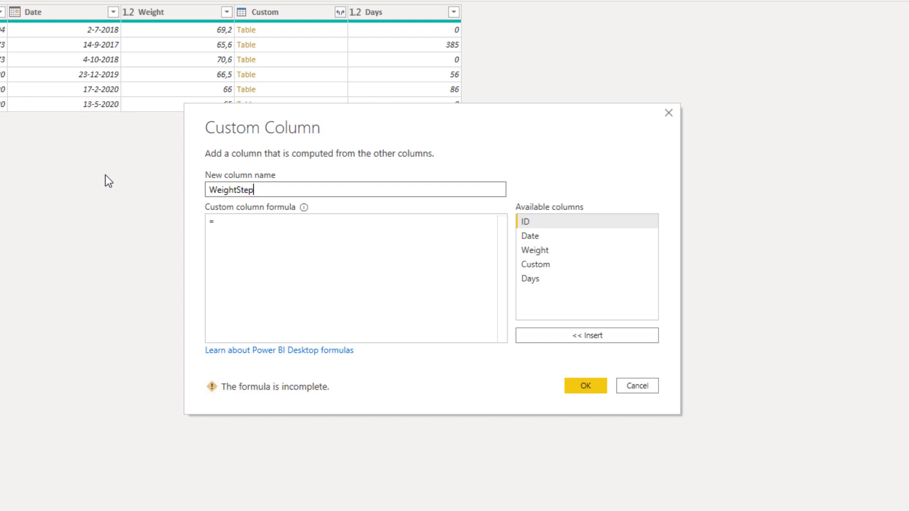
{"action": "left_click", "coordinate": [246, 218]}
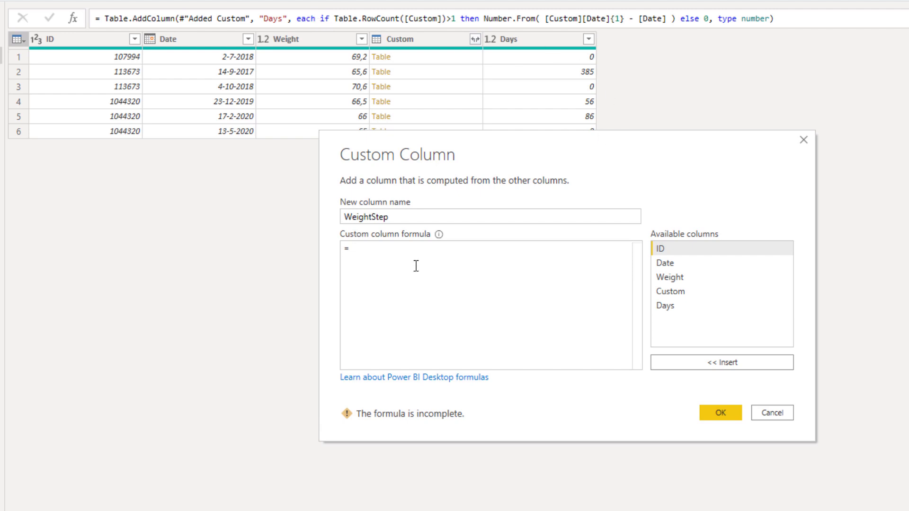
{"action": "type", "text": "1"}
{"action": "left_click", "coordinate": [725, 417]}
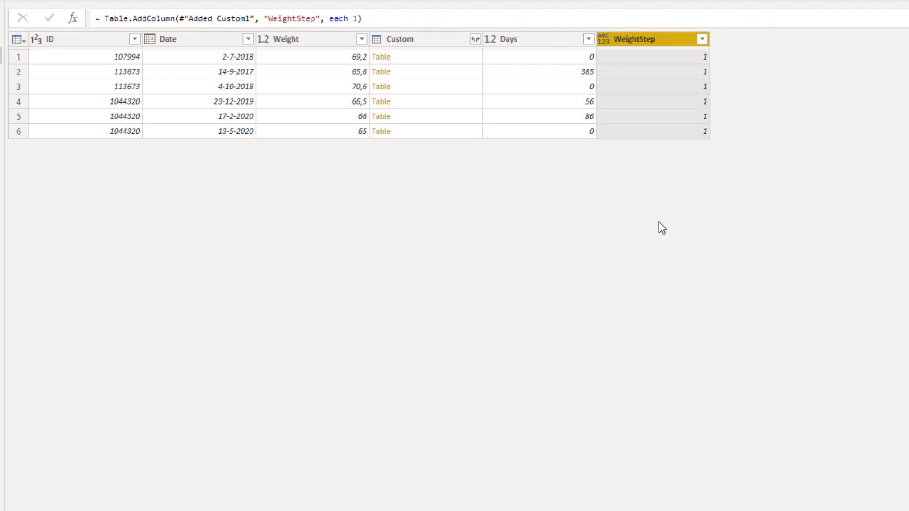
- Copy the if…else 0 expression from the Days column's step and paste it over the placeholder 1 in the WeightStep formula
{"action": "left_click", "coordinate": [825, 197]}
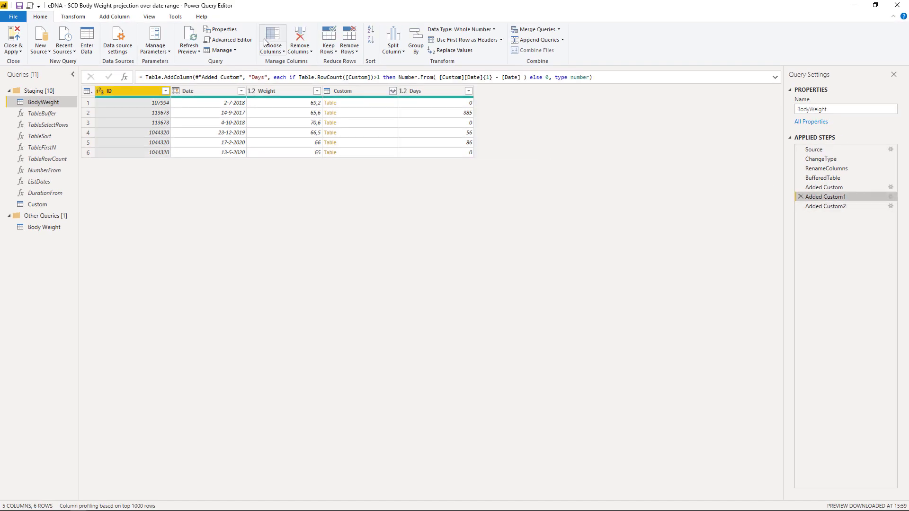
{"action": "left_click_drag", "start_coordinate": [290, 78], "coordinate": [549, 79]}
{"action": "key", "text": "ctrl+c"}
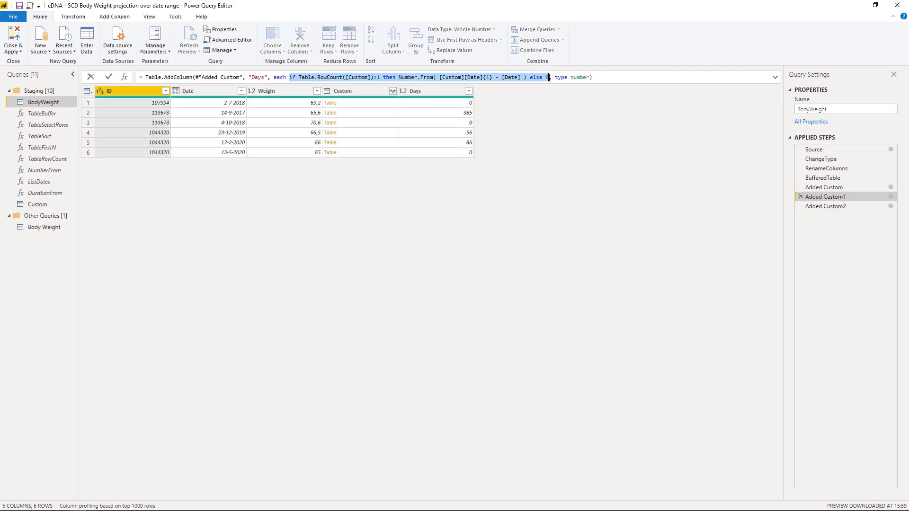
{"action": "left_click", "coordinate": [843, 208]}
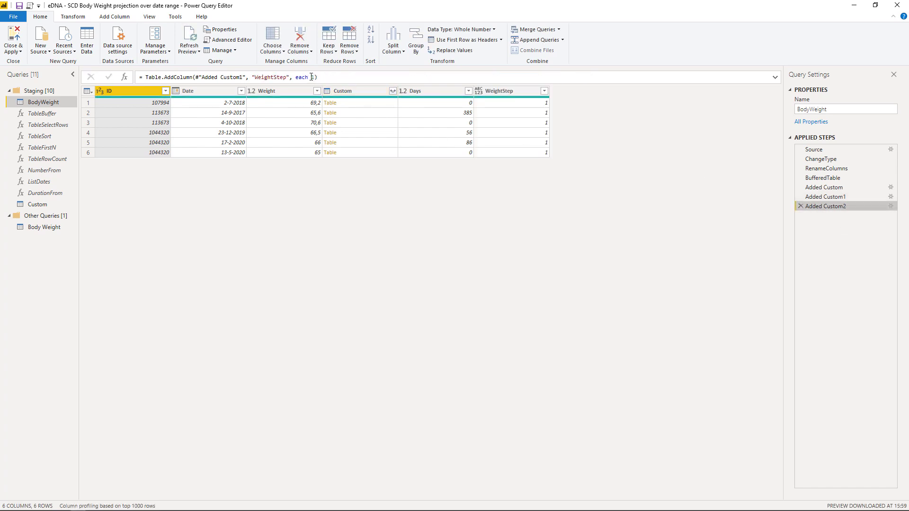
{"action": "left_click", "coordinate": [891, 206]}
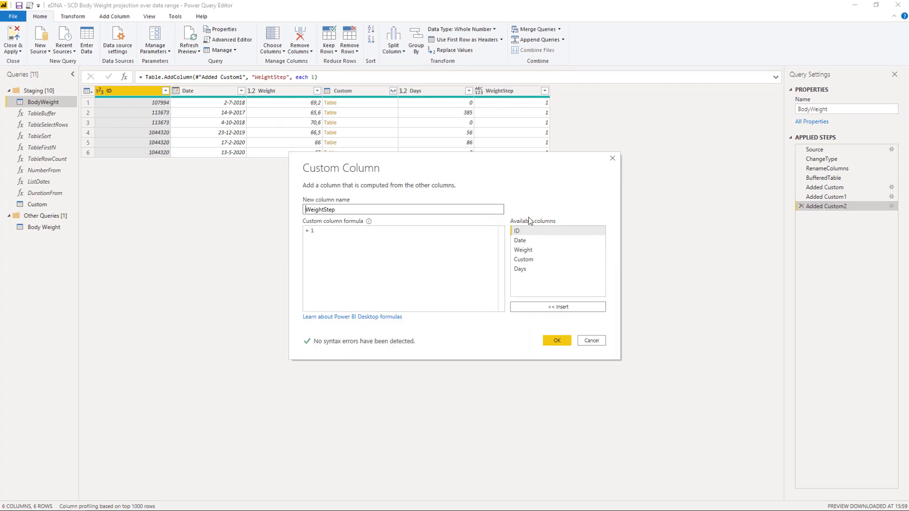
{"action": "left_click", "coordinate": [324, 230]}
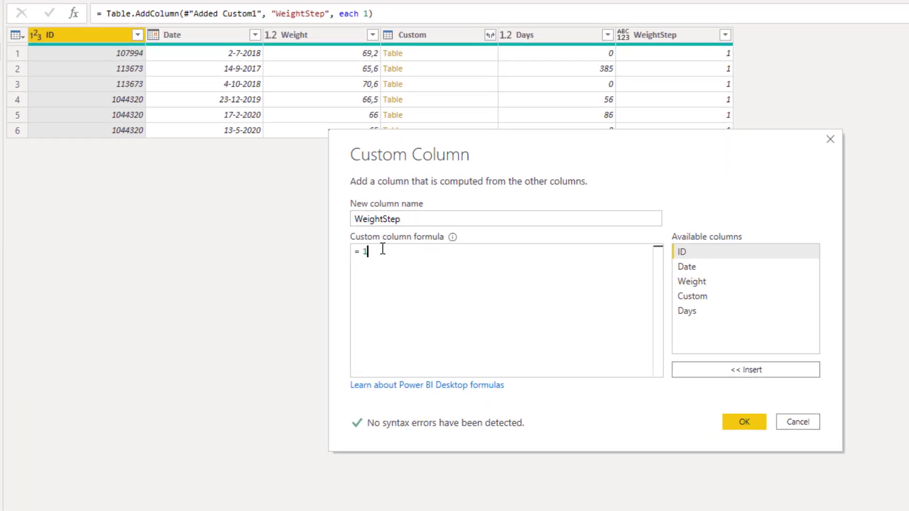
{"action": "double_click", "coordinate": [363, 252]}
{"action": "key", "text": "ctrl+v"}
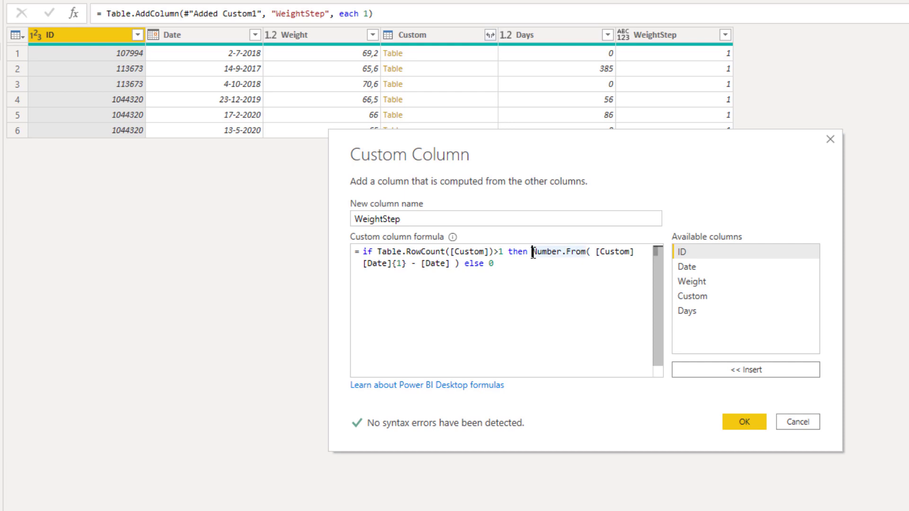
- Remove Number.From from the WeightStep formula and replace both Date references with Weight, giving ( [Custom][Weight]{1} - [Weight] )
{"action": "left_click_drag", "start_coordinate": [533, 253], "coordinate": [585, 252]}
{"action": "key", "text": "BackSpace"}
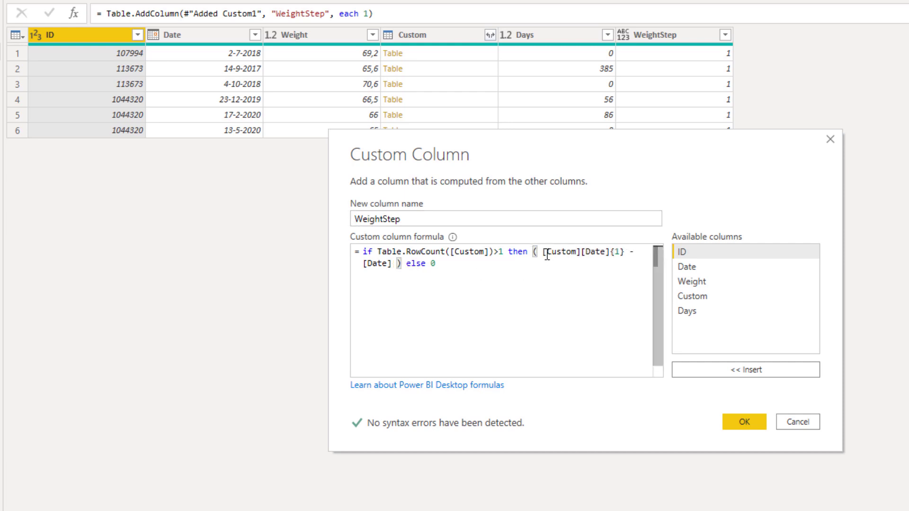
{"action": "double_click", "coordinate": [595, 252]}
{"action": "type", "text": "Weight"}
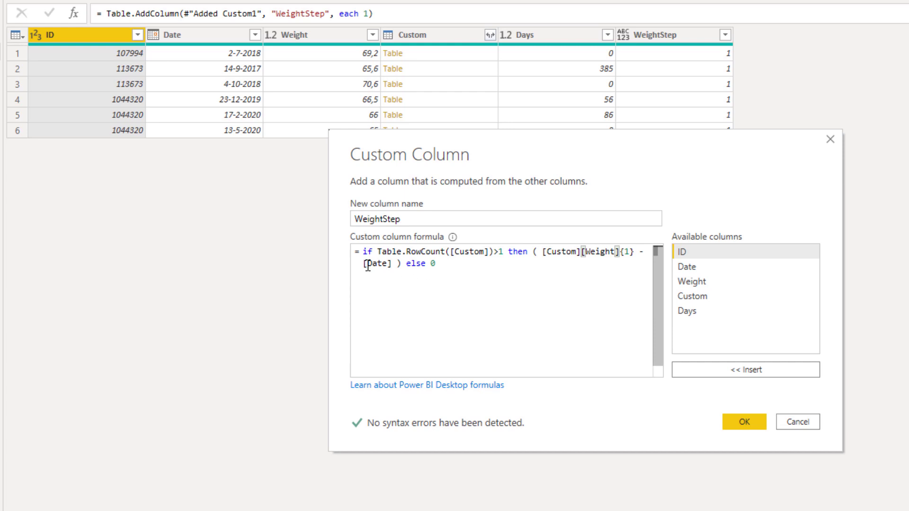
{"action": "left_click_drag", "start_coordinate": [368, 266], "coordinate": [386, 267]}
{"action": "type", "text": "Weight"}
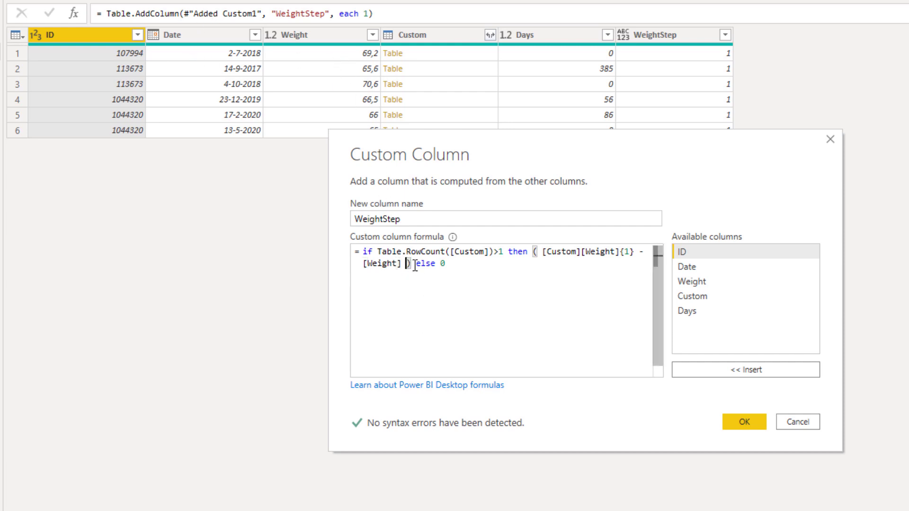
- Divide the parenthesised weight difference by [Days] before else 0, and confirm the WeightStep column
{"action": "left_click", "coordinate": [414, 265]}
{"action": "type", "text": "/"}
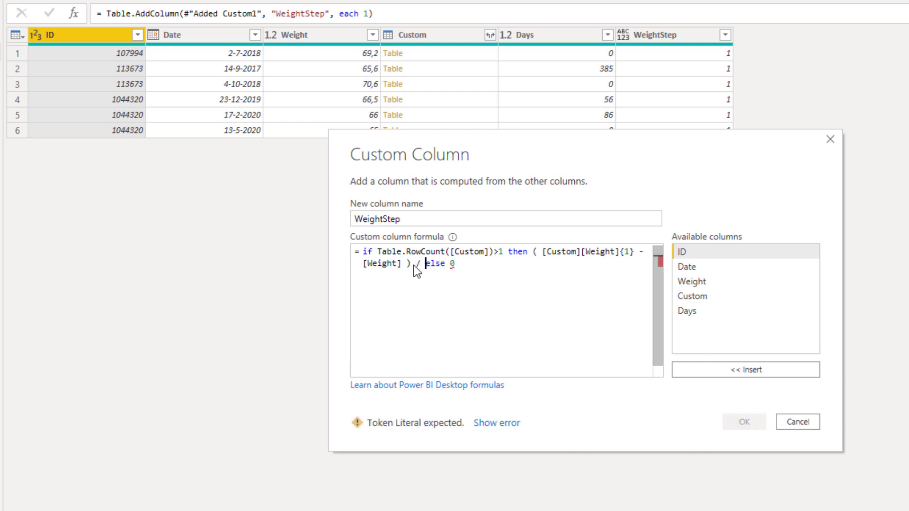
{"action": "double_click", "coordinate": [699, 310]}
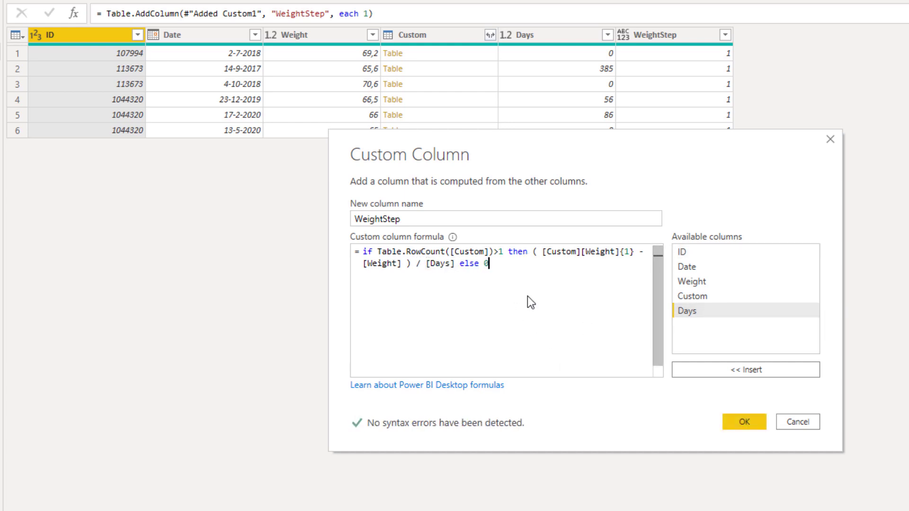
{"action": "left_click", "coordinate": [744, 422]}
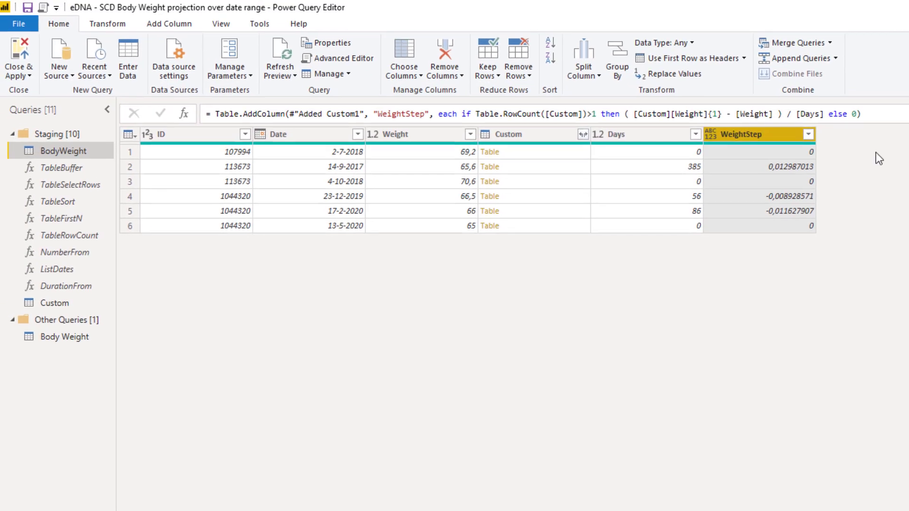
- Append the type number to the WeightStep column's Table.AddColumn expression
{"action": "left_click", "coordinate": [809, 51]}
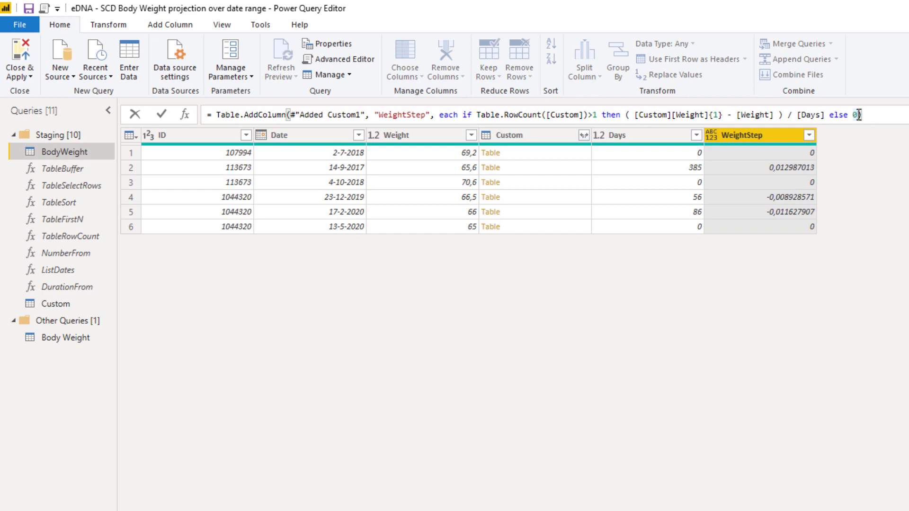
{"action": "type", "text": ", type nu"}
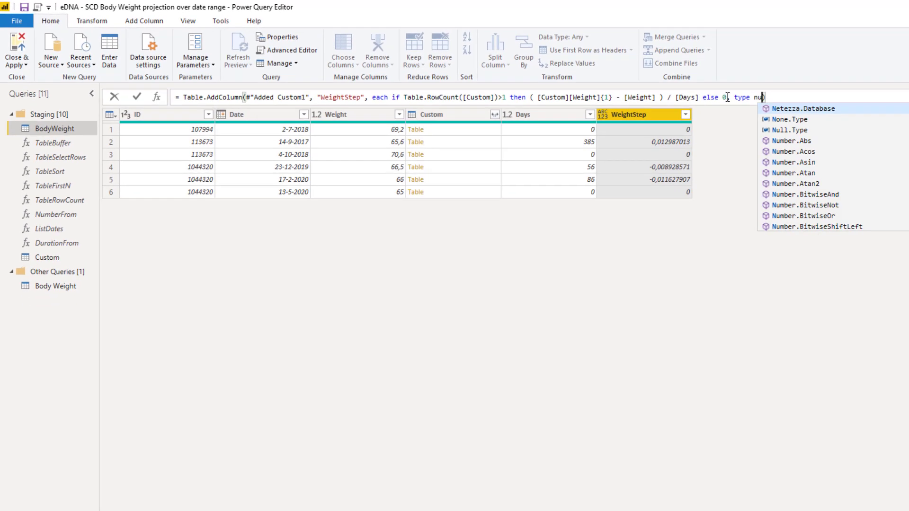
{"action": "type", "text": "mber"}
{"action": "key", "text": "Return"}
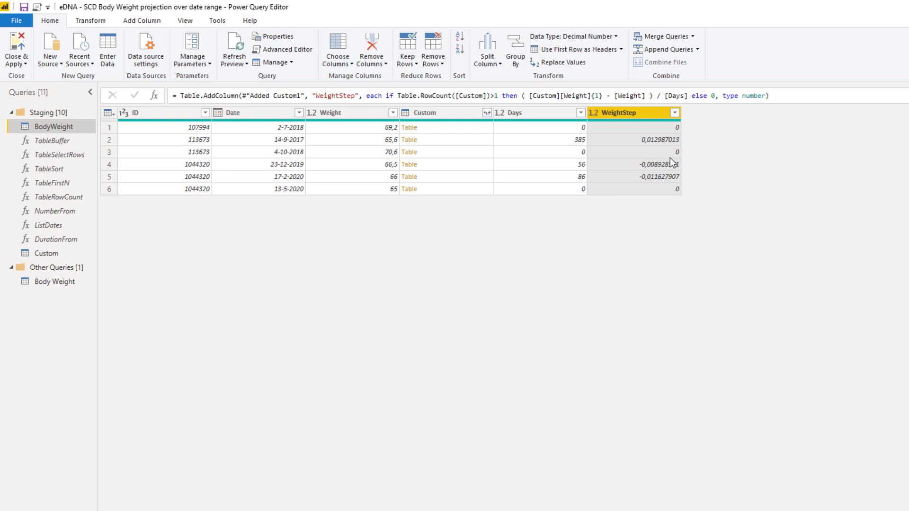
- Start a new custom column on the BodyWeight query and name it DateKey
{"action": "left_click", "coordinate": [109, 114]}
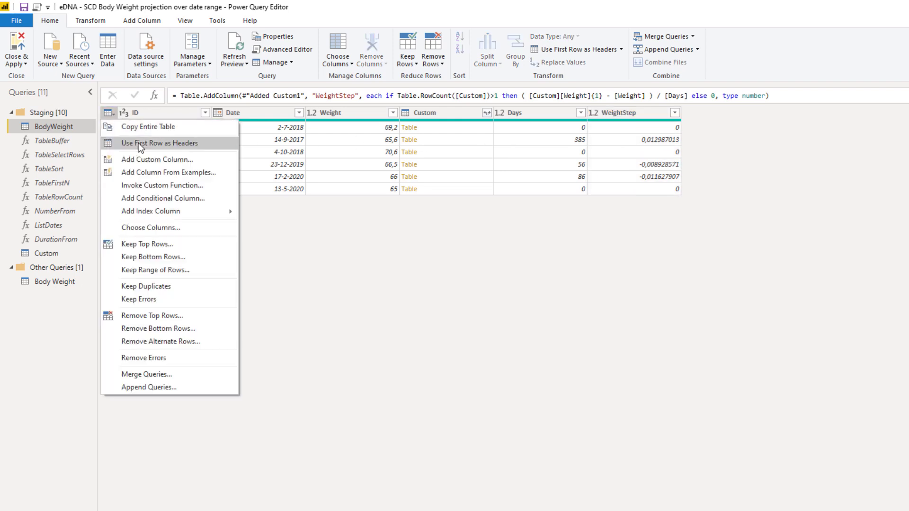
{"action": "left_click", "coordinate": [143, 159]}
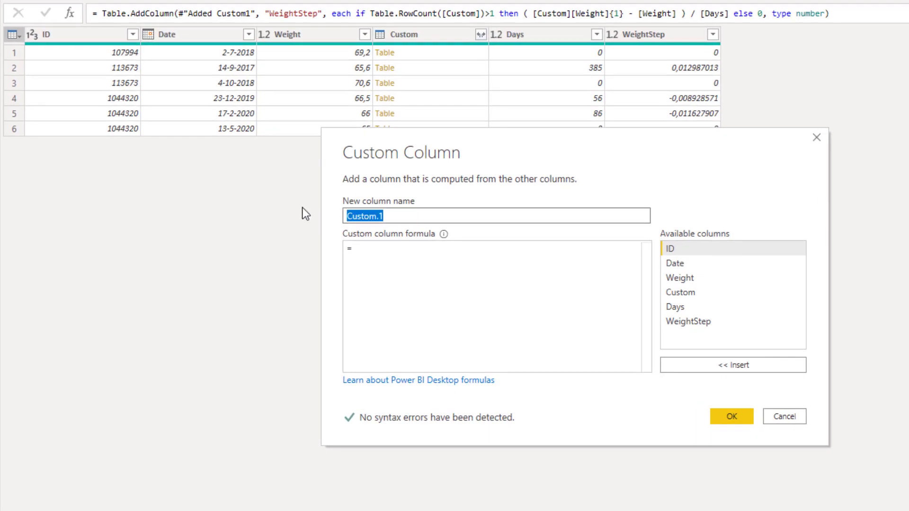
{"action": "type", "text": "DateKey"}
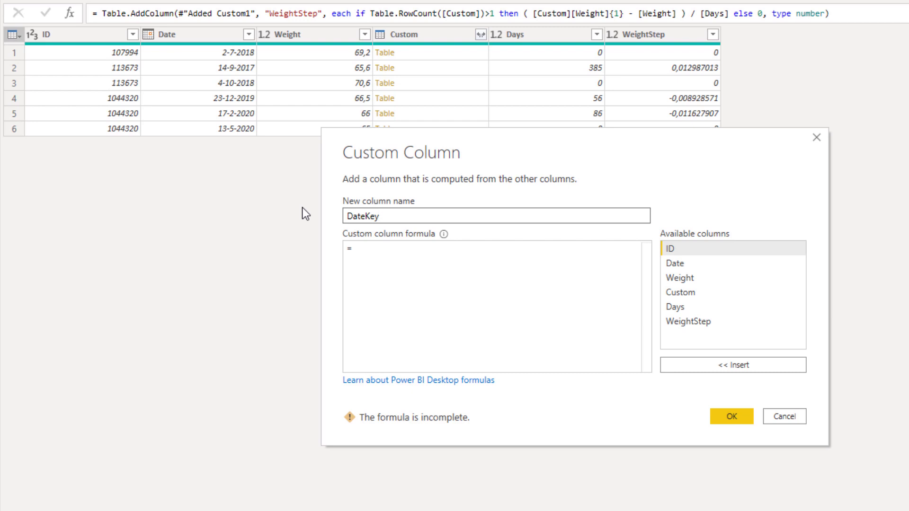
- Begin the DateKey formula with if [Days]>0 then List.Dates(
{"action": "left_click", "coordinate": [368, 250]}
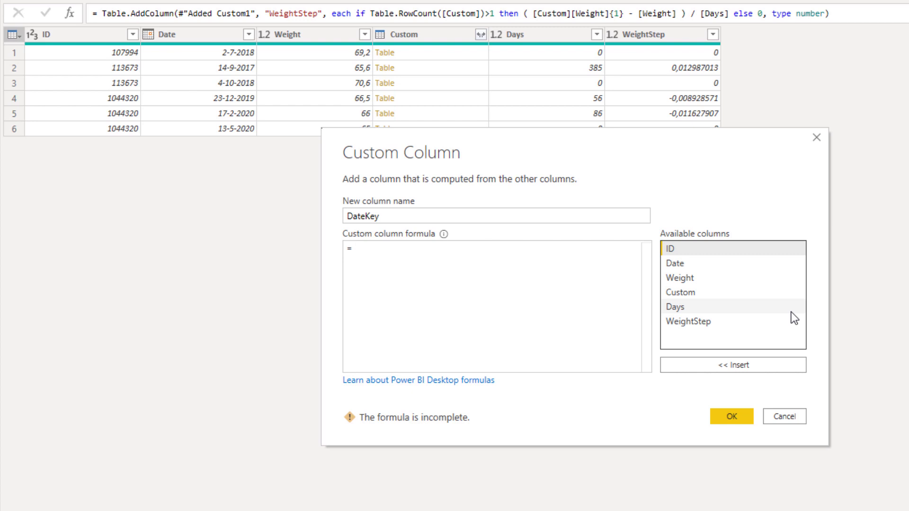
{"action": "type", "text": "if"}
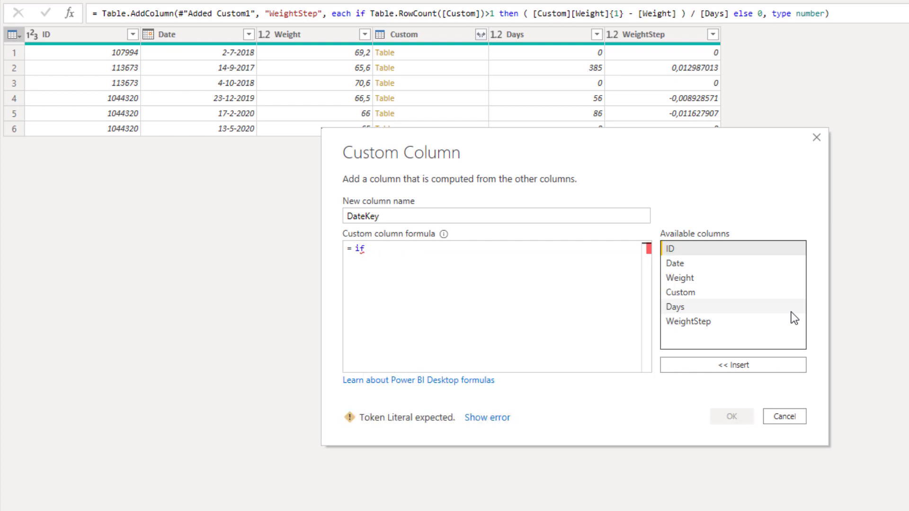
{"action": "double_click", "coordinate": [704, 307]}
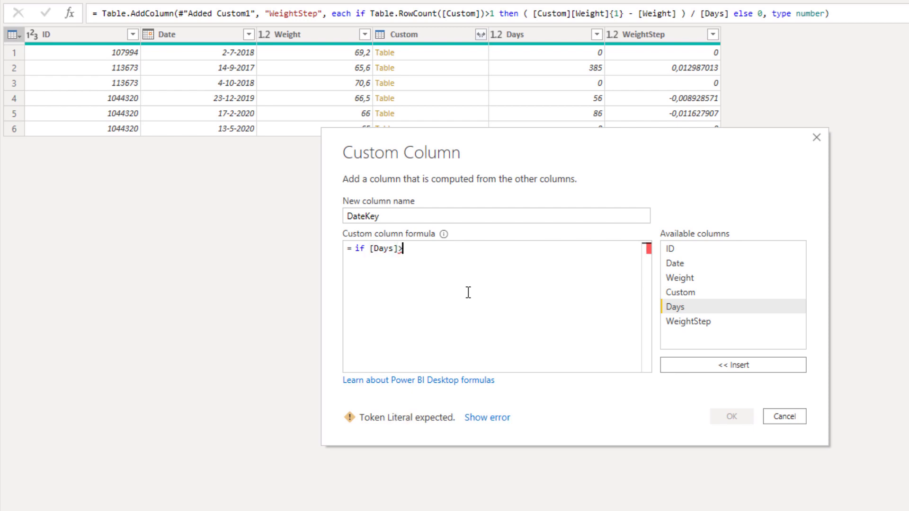
{"action": "type", "text": ">0 then List.d"}
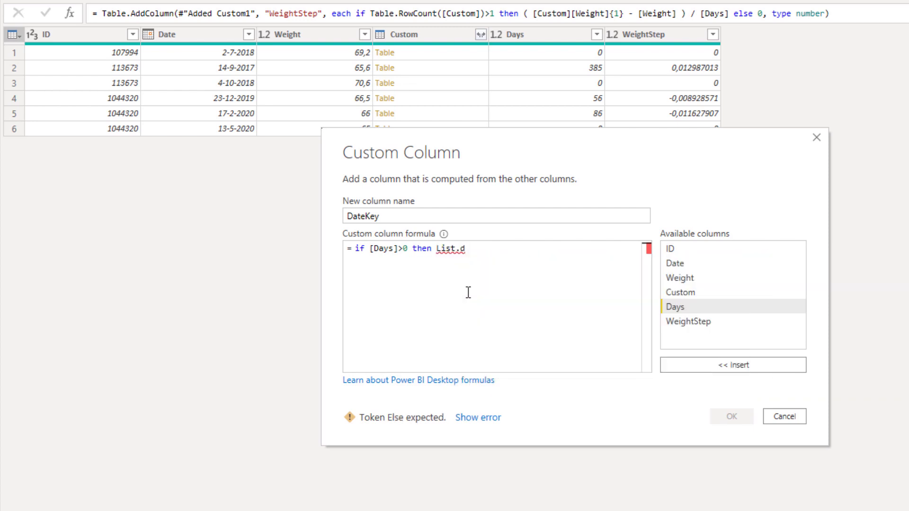
{"action": "key", "text": "BackSpace"}
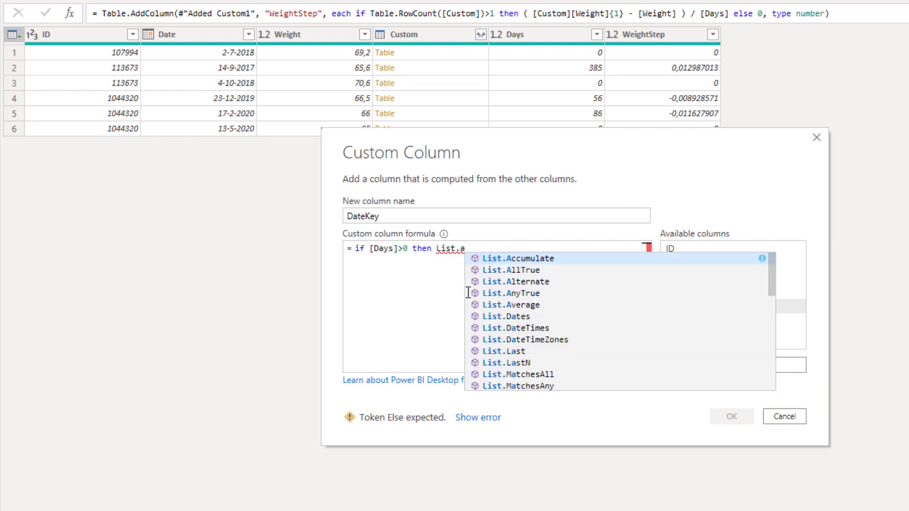
{"action": "type", "text": "date"}
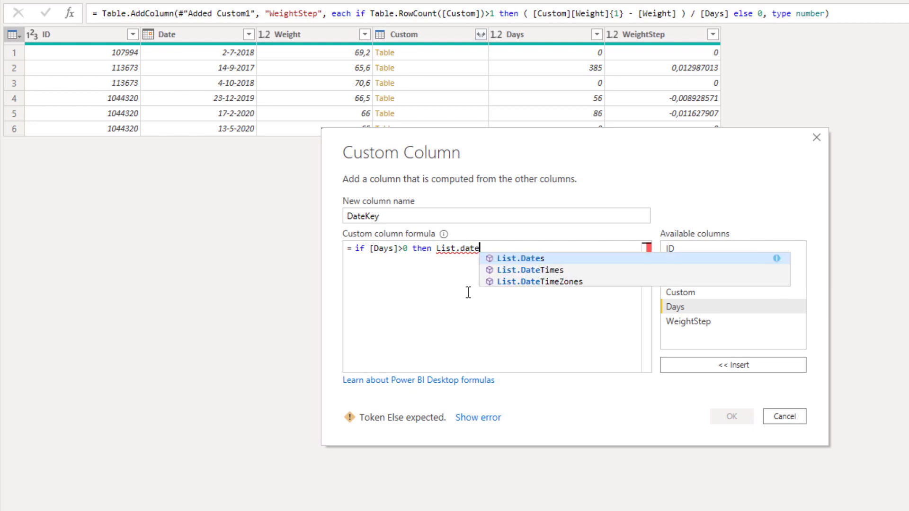
{"action": "key", "text": "Tab"}
{"action": "type", "text": "("}
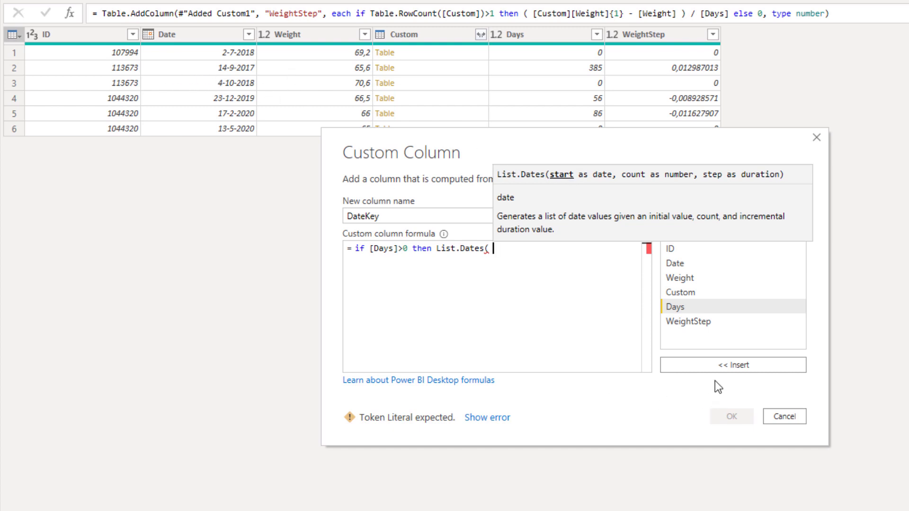
- Give List.Dates the [Date] column as its start and the [Days] column as its count
{"action": "double_click", "coordinate": [681, 267]}
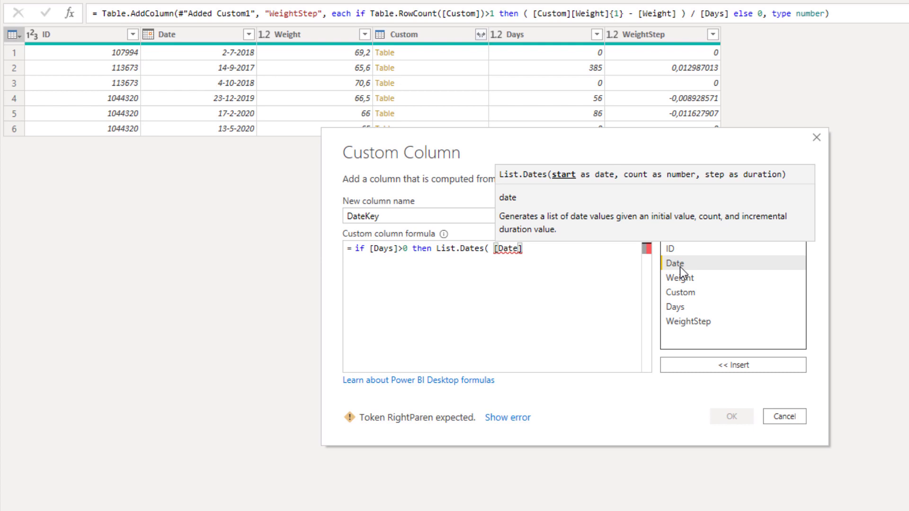
{"action": "type", "text": ","}
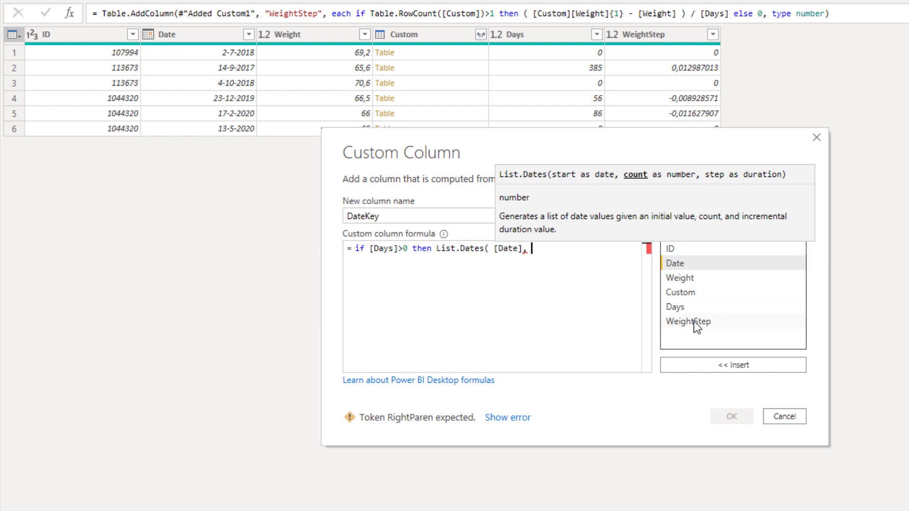
{"action": "double_click", "coordinate": [677, 308]}
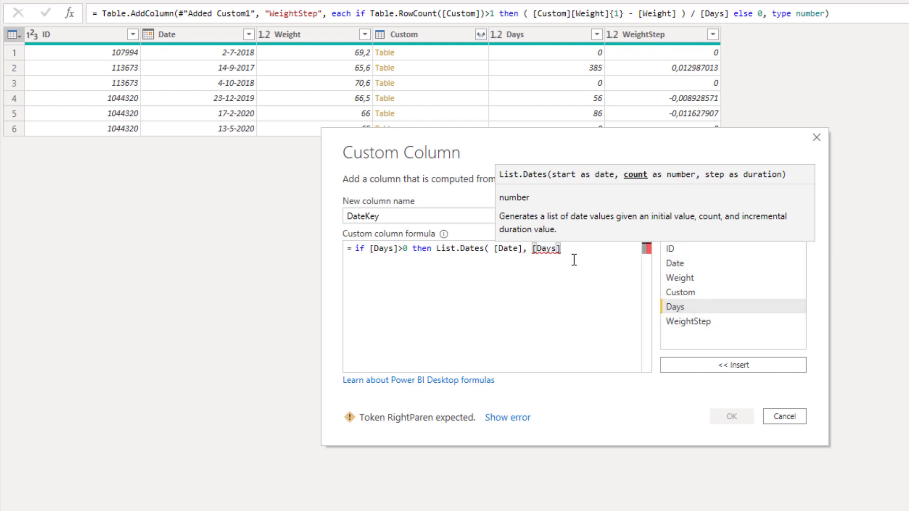
{"action": "type", "text": ","}
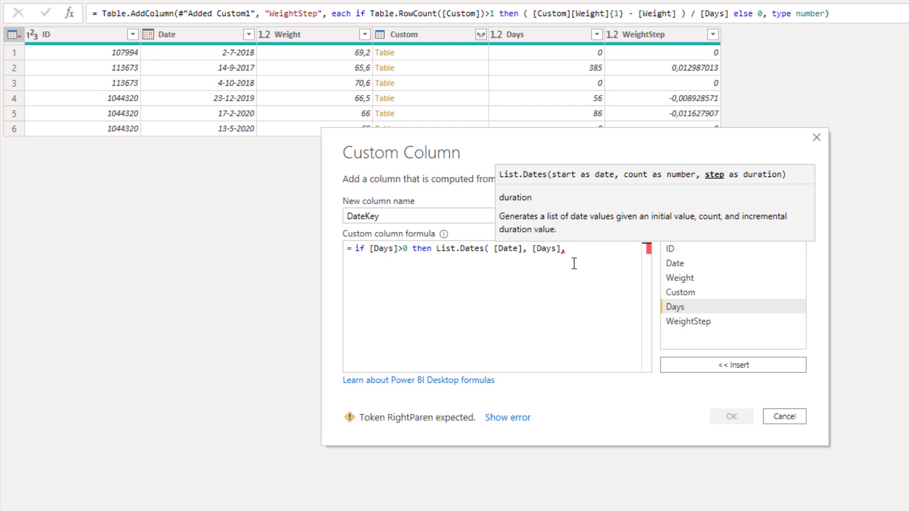
- Add Duration.From(1) as the step argument of List.Dates
{"action": "type", "text": "Du"}
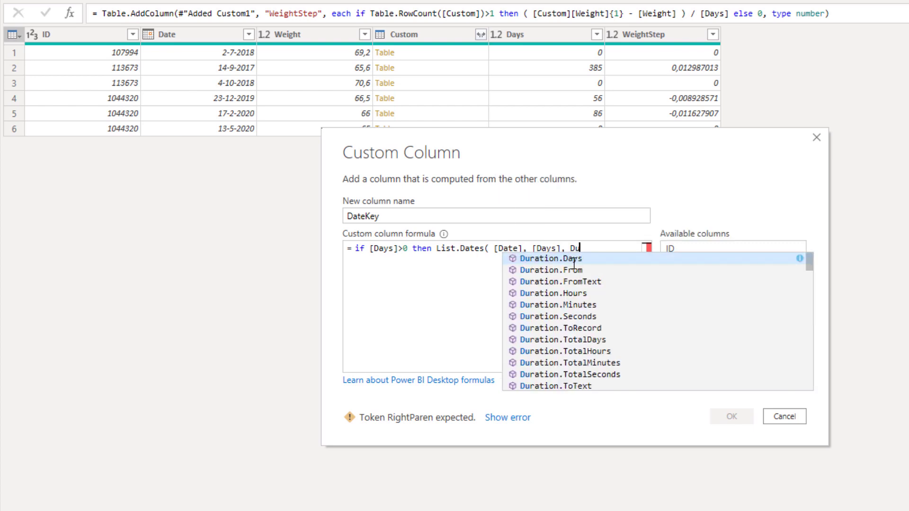
{"action": "type", "text": "rato"}
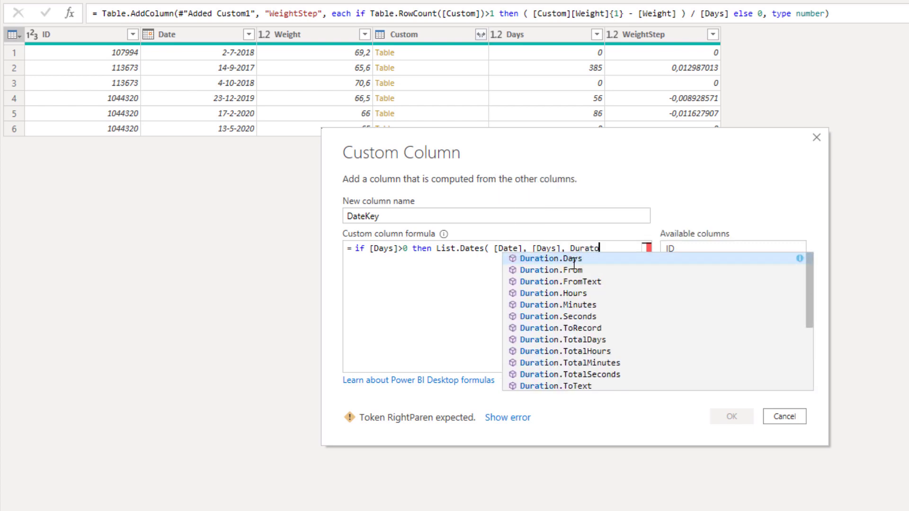
{"action": "type", "text": "on"}
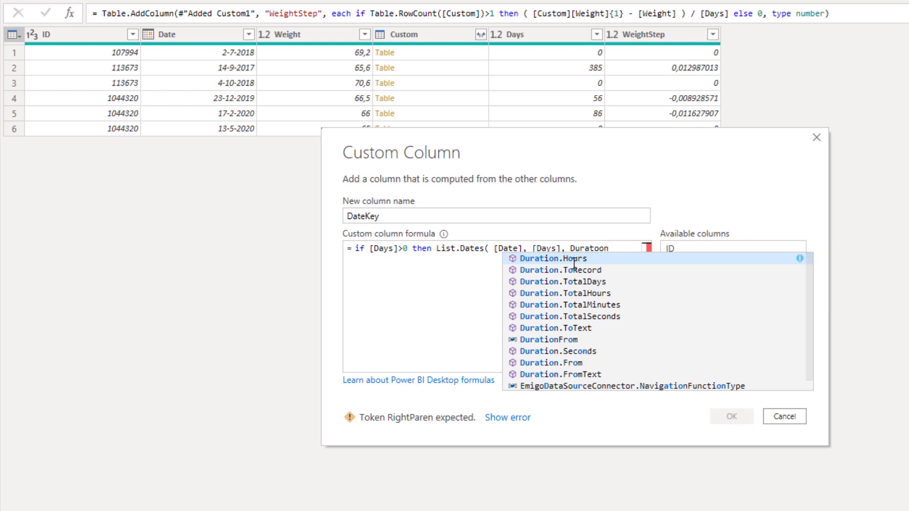
{"action": "key", "text": "BackSpace"}
{"action": "key", "text": "BackSpace"}
{"action": "type", "text": "n."}
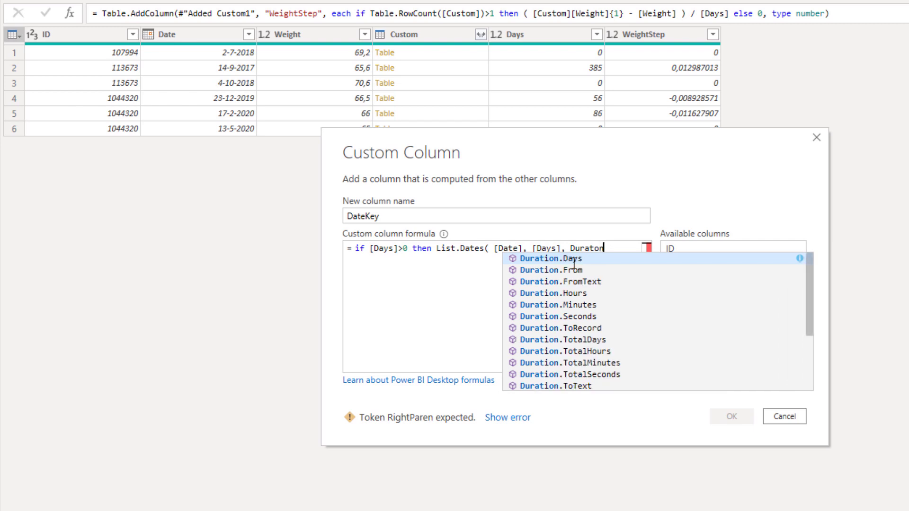
{"action": "type", "text": "fr"}
{"action": "key", "text": "Tab"}
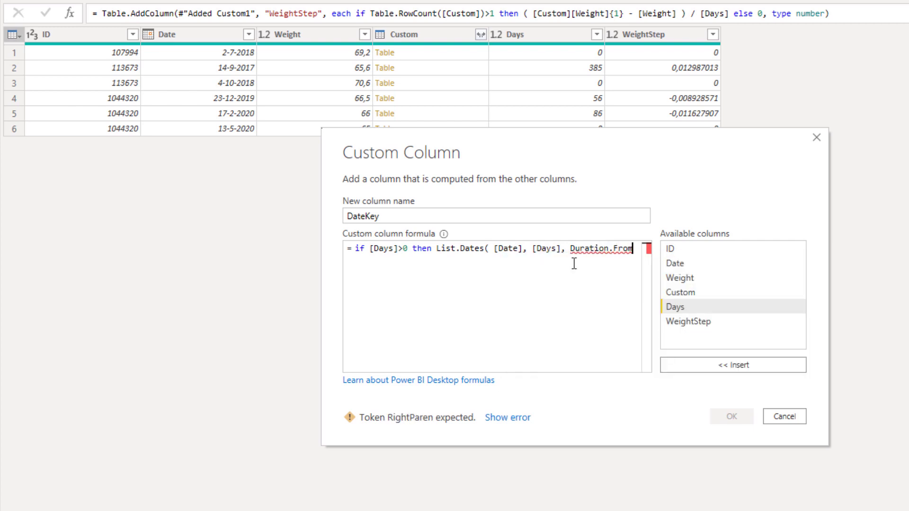
{"action": "type", "text": "(1)"}
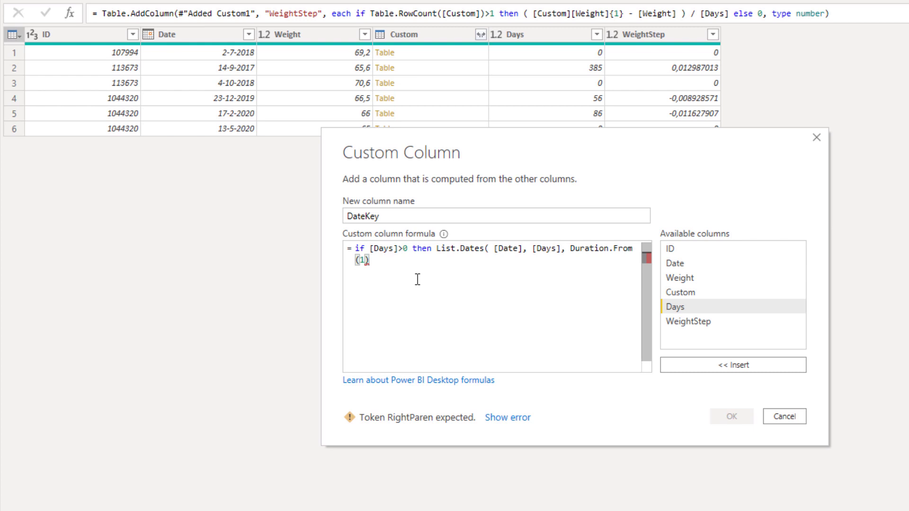
- Add the fallback else {[Date]} to the DateKey formula and close the List.Dates parenthesis after Duration.From(1)
{"action": "type", "text": " else"}
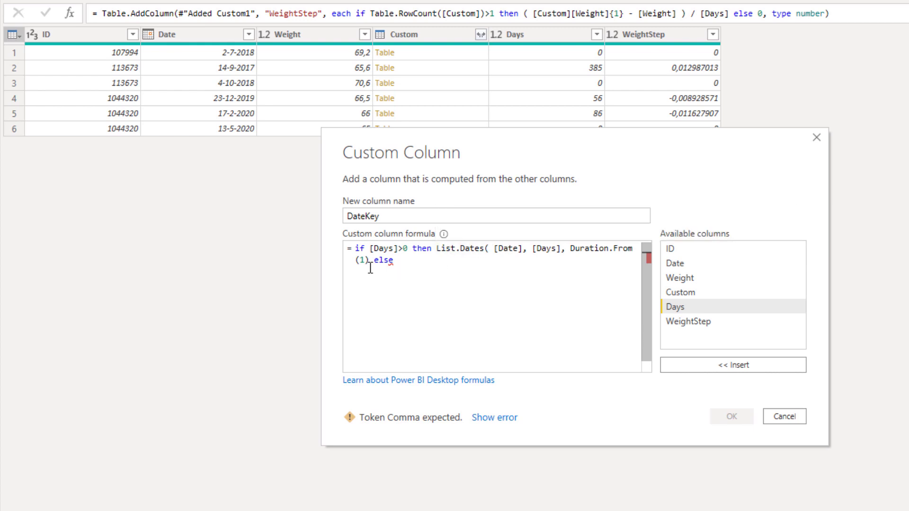
{"action": "left_click_drag", "start_coordinate": [370, 257], "coordinate": [409, 248]}
{"action": "left_click", "coordinate": [384, 248]}
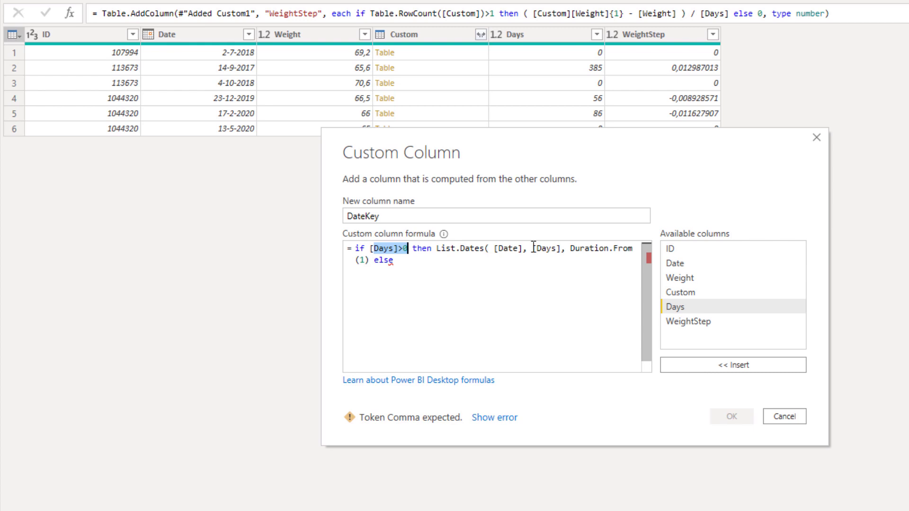
{"action": "left_click", "coordinate": [409, 262]}
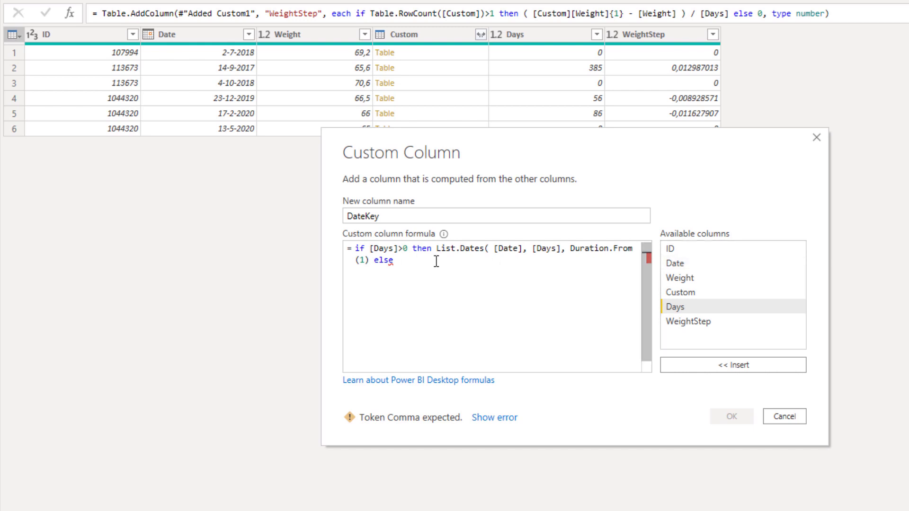
{"action": "type", "text": "{"}
{"action": "double_click", "coordinate": [683, 264]}
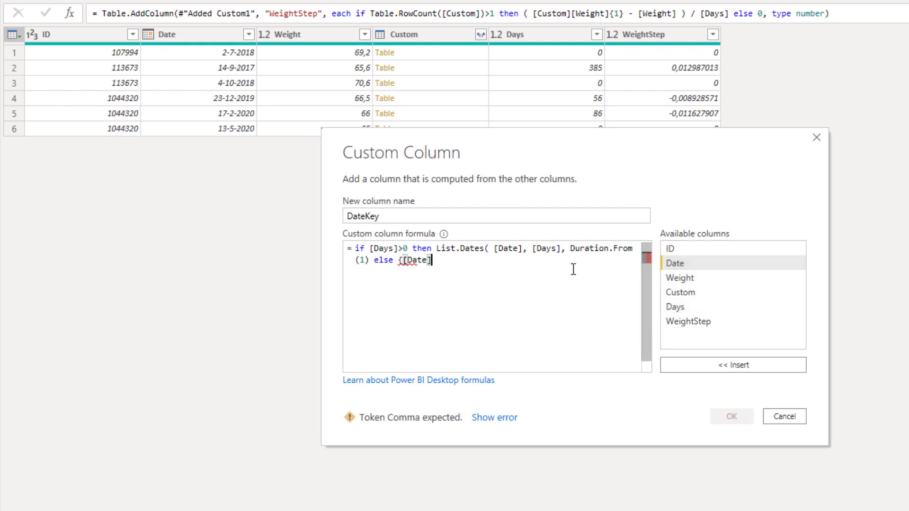
{"action": "type", "text": "}"}
{"action": "left_click", "coordinate": [372, 261]}
{"action": "type", "text": ")"}
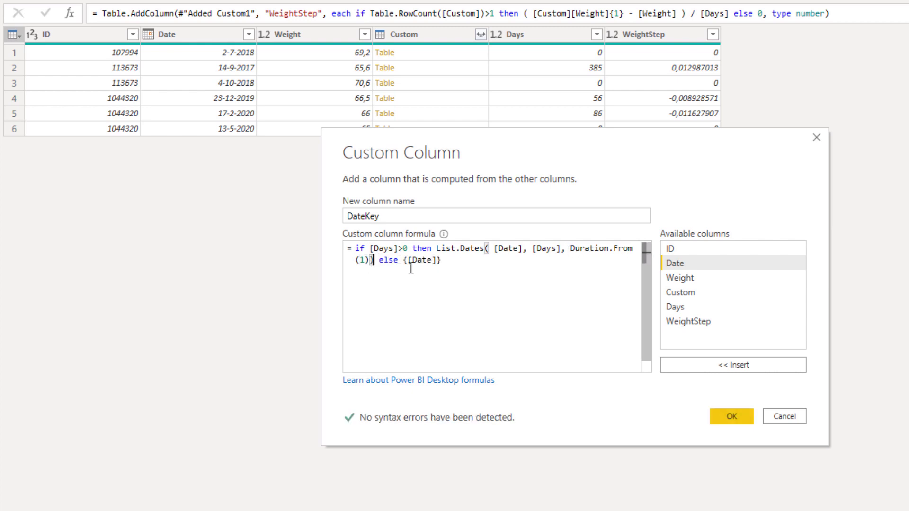
- Review the [Days]>0 condition, the List.Dates expression and the {[Date]} fallback, and confirm the DateKey column
{"action": "left_click", "coordinate": [455, 261]}
{"action": "left_click", "coordinate": [373, 249]}
{"action": "left_click_drag", "start_coordinate": [373, 249], "coordinate": [408, 249]}
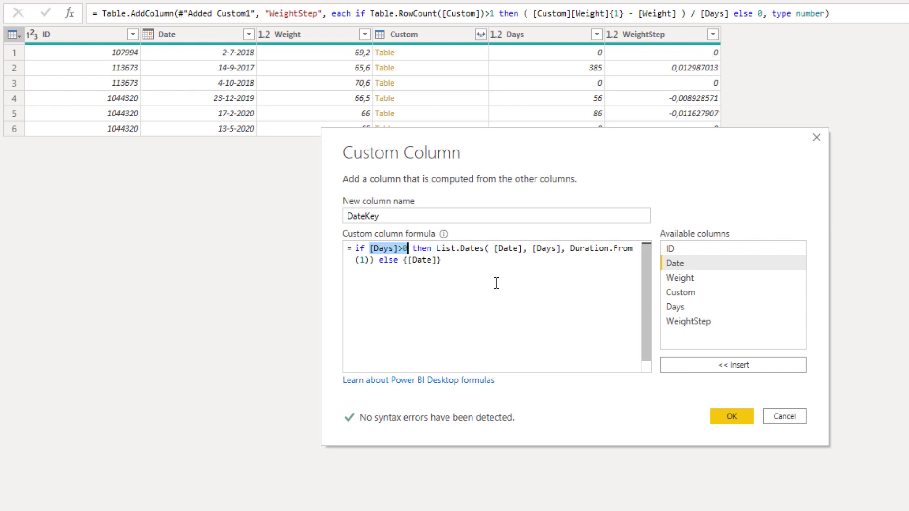
{"action": "left_click", "coordinate": [437, 250]}
{"action": "left_click_drag", "start_coordinate": [440, 251], "coordinate": [375, 262]}
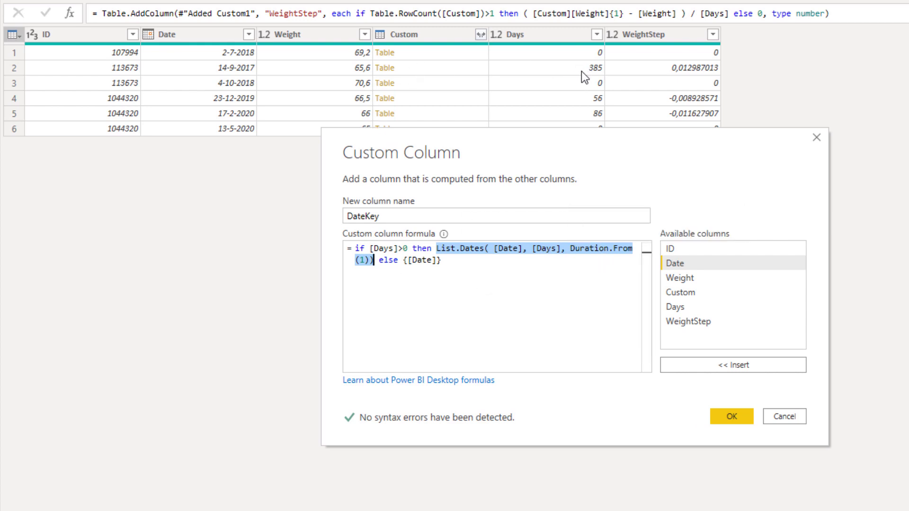
{"action": "left_click_drag", "start_coordinate": [404, 261], "coordinate": [439, 261]}
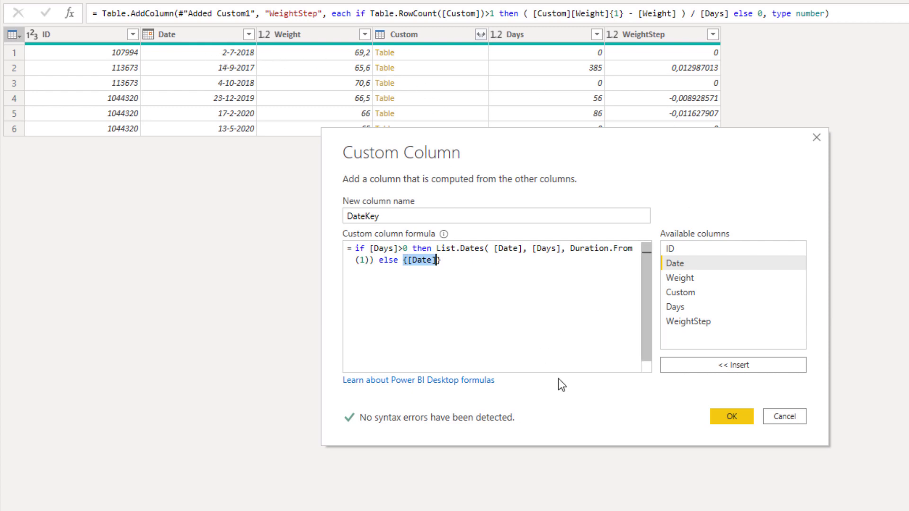
{"action": "left_click", "coordinate": [727, 416]}
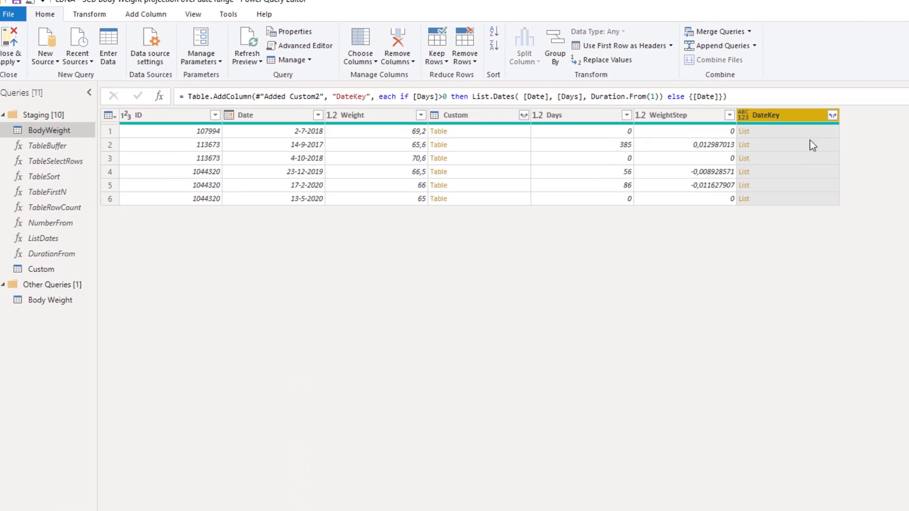
- Preview the lists in the first three DateKey rows, and expand the DateKey column to new rows
{"action": "left_click", "coordinate": [773, 72]}
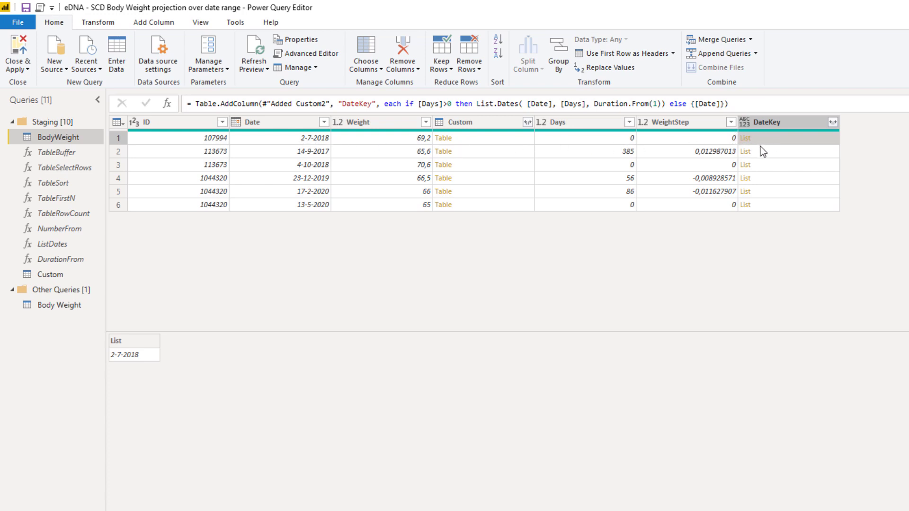
{"action": "left_click", "coordinate": [783, 152]}
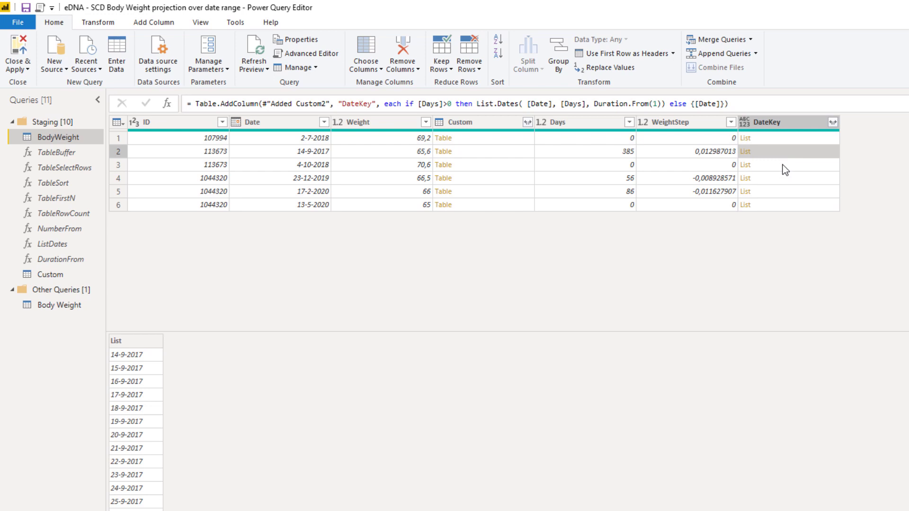
{"action": "left_click", "coordinate": [782, 166]}
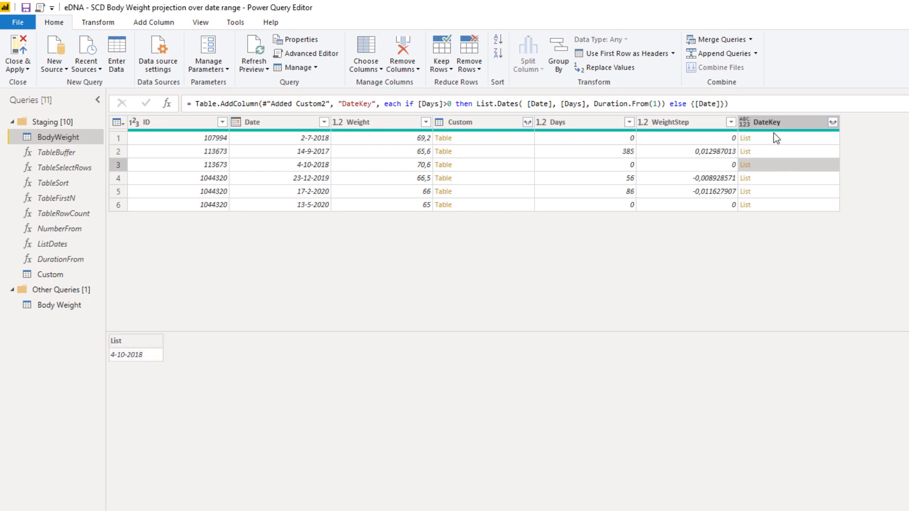
{"action": "left_click", "coordinate": [833, 122]}
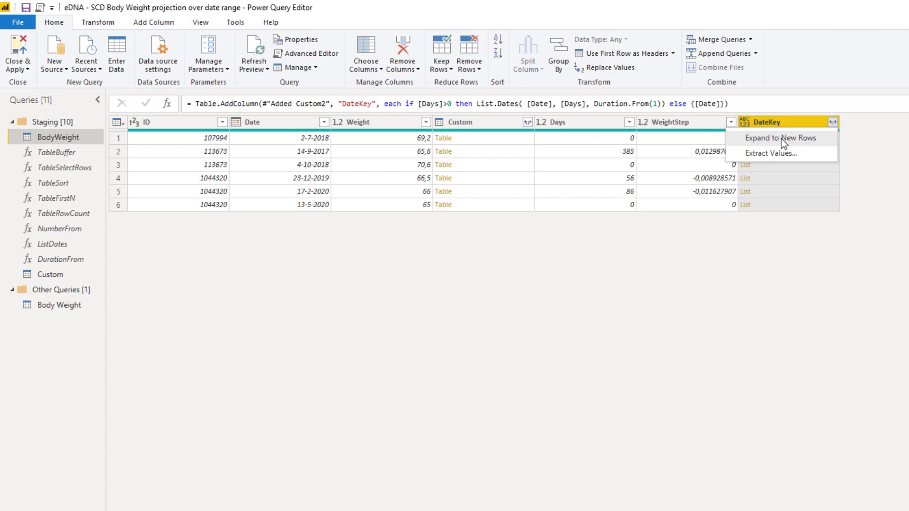
{"action": "left_click", "coordinate": [813, 139]}
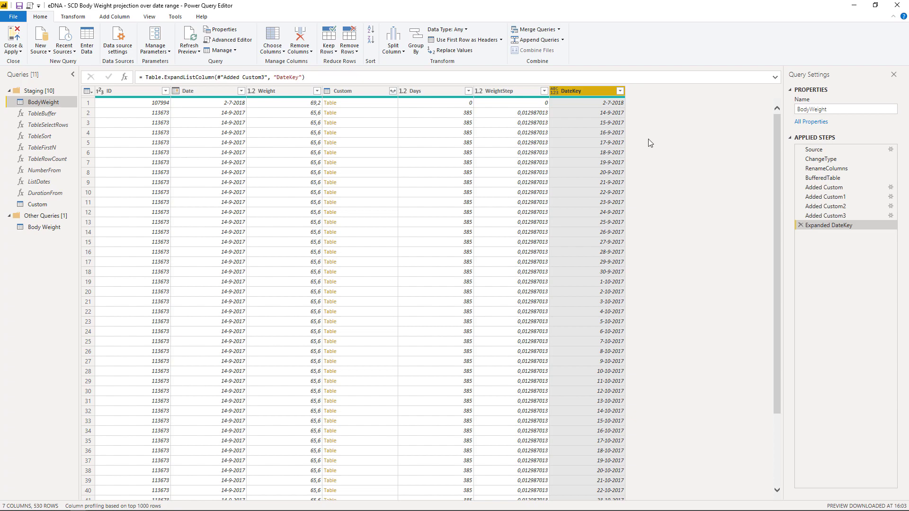
- Start a new custom column on the expanded BodyWeight table and name it WeightProjection
{"action": "left_click", "coordinate": [88, 91]}
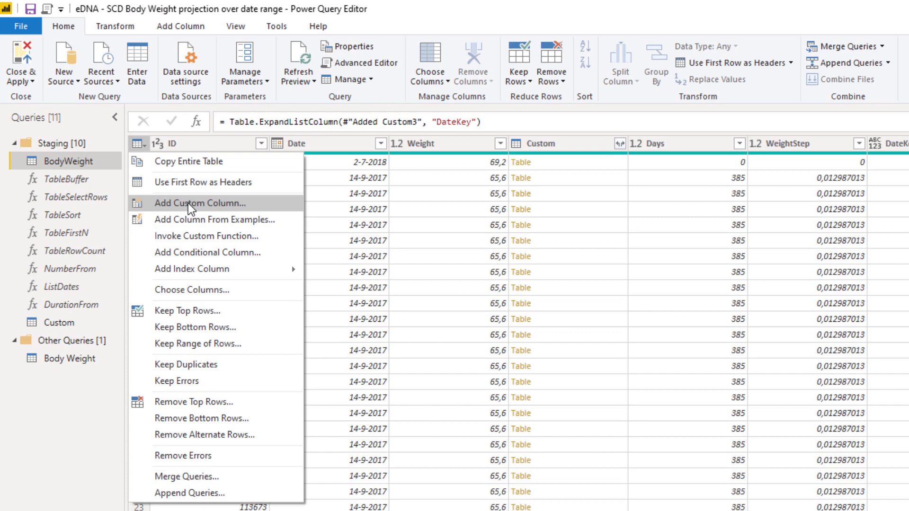
{"action": "left_click", "coordinate": [181, 194]}
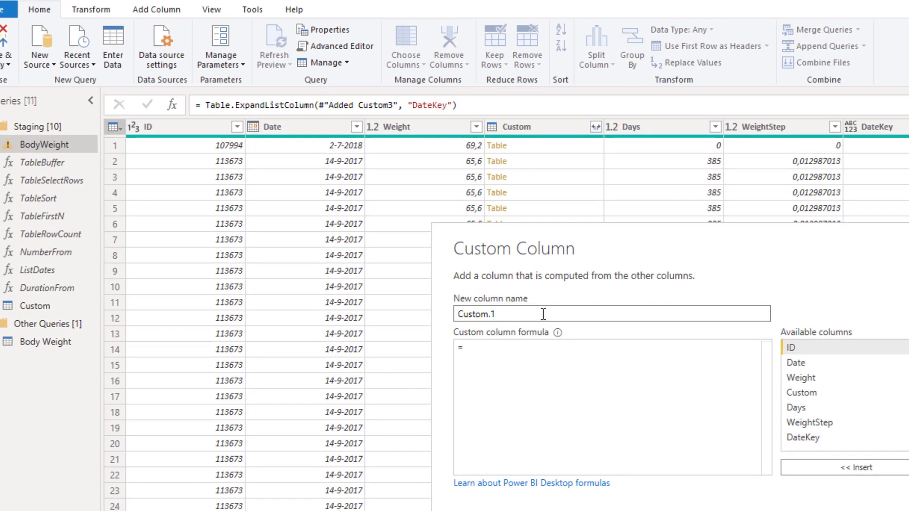
{"action": "left_click_drag", "start_coordinate": [567, 331], "coordinate": [386, 326]}
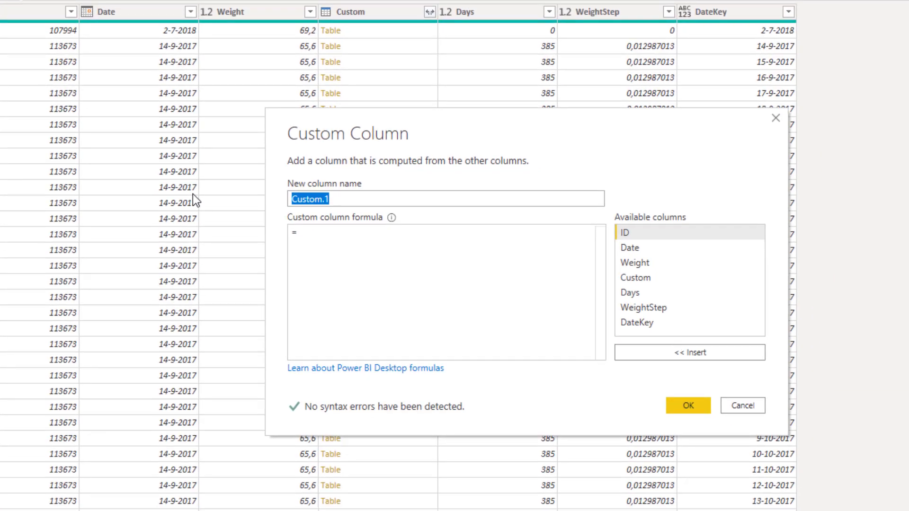
{"action": "type", "text": "Wei"}
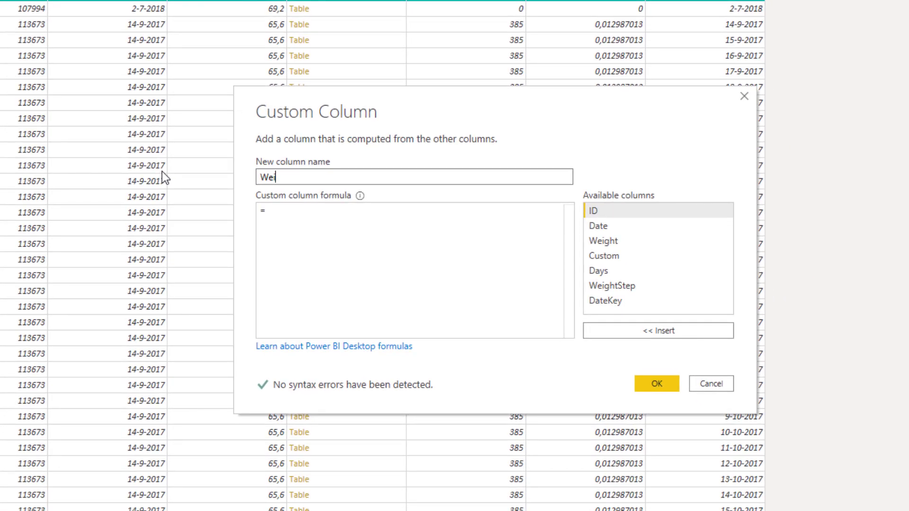
{"action": "type", "text": "ght"}
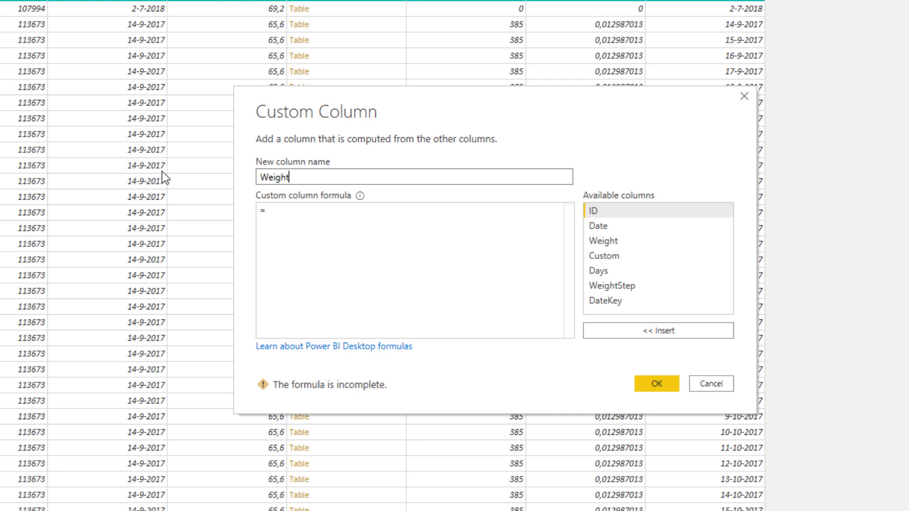
{"action": "type", "text": "Projection"}
- Begin the WeightProjection formula with [Weight] + ( Number.From( and move the dialog clear of the first data rows
{"action": "left_click", "coordinate": [304, 209]}
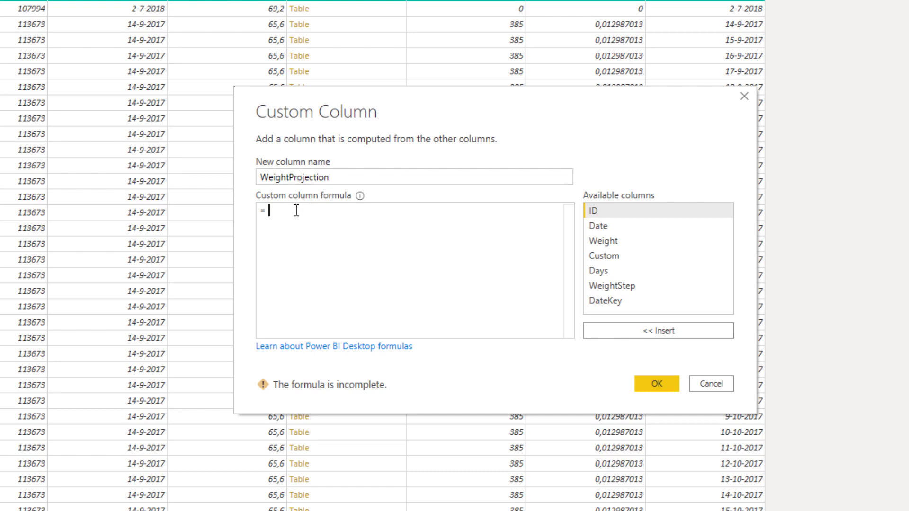
{"action": "left_click_drag", "start_coordinate": [528, 100], "coordinate": [501, 146]}
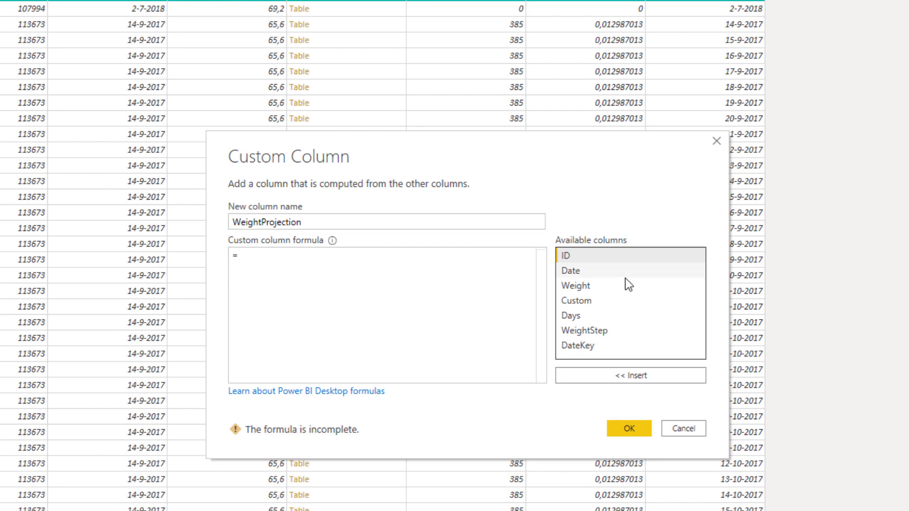
{"action": "double_click", "coordinate": [596, 289]}
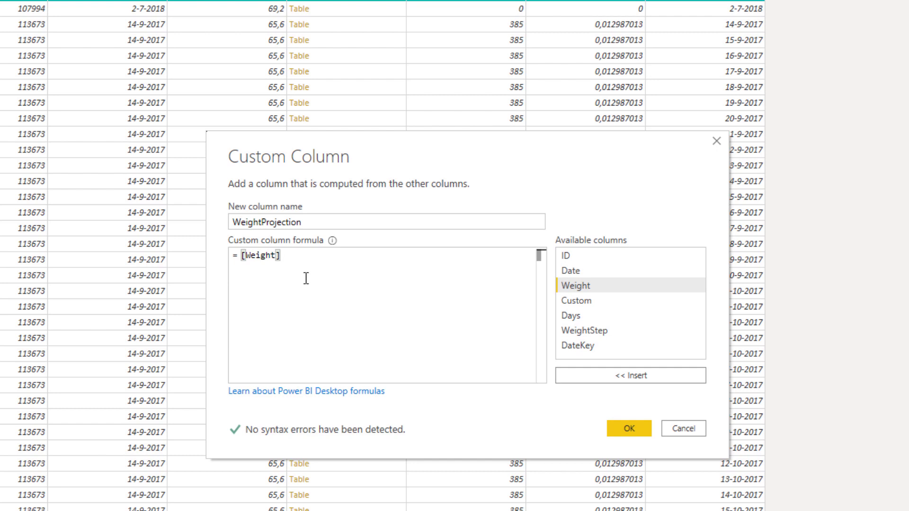
{"action": "type", "text": "+"}
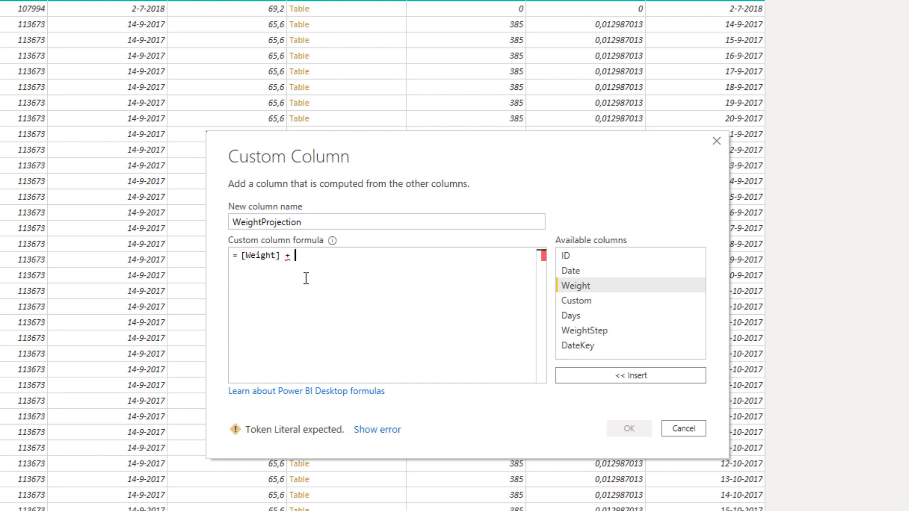
{"action": "type", "text": " ( Numbe"}
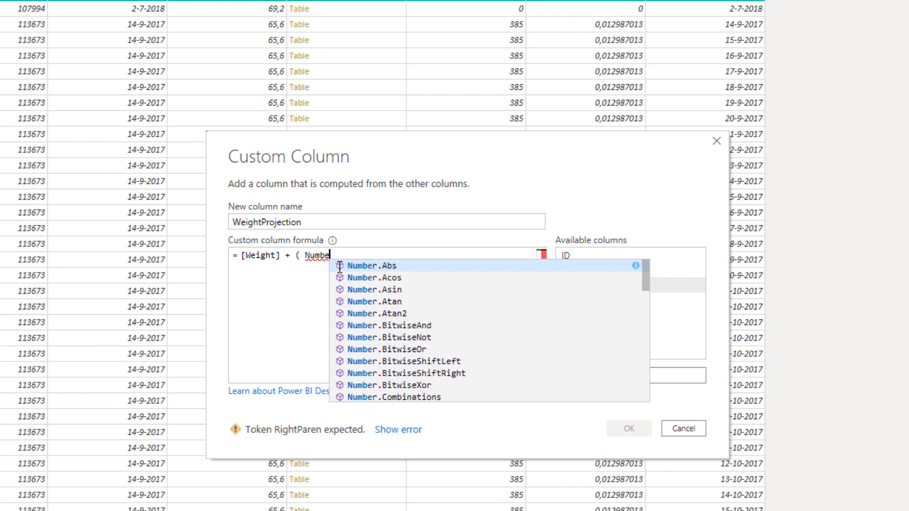
{"action": "type", "text": "r.fr"}
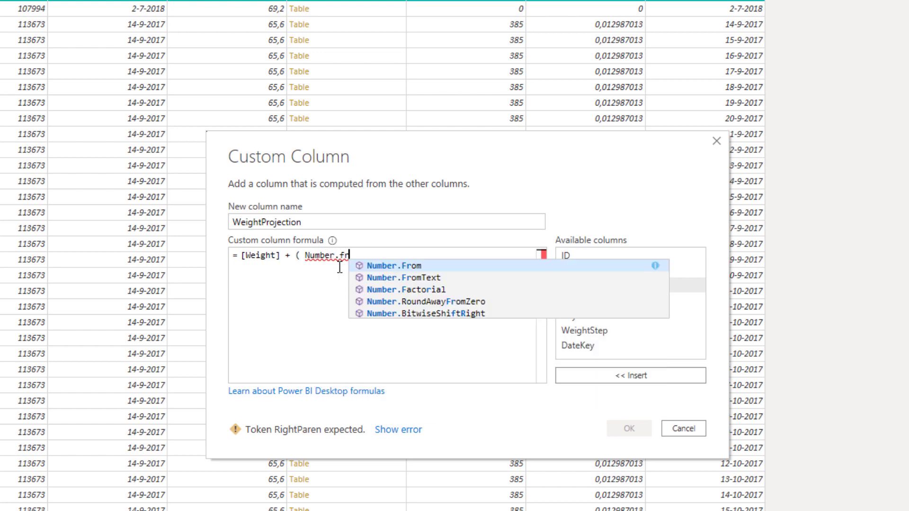
{"action": "key", "text": "Tab"}
{"action": "type", "text": "("}
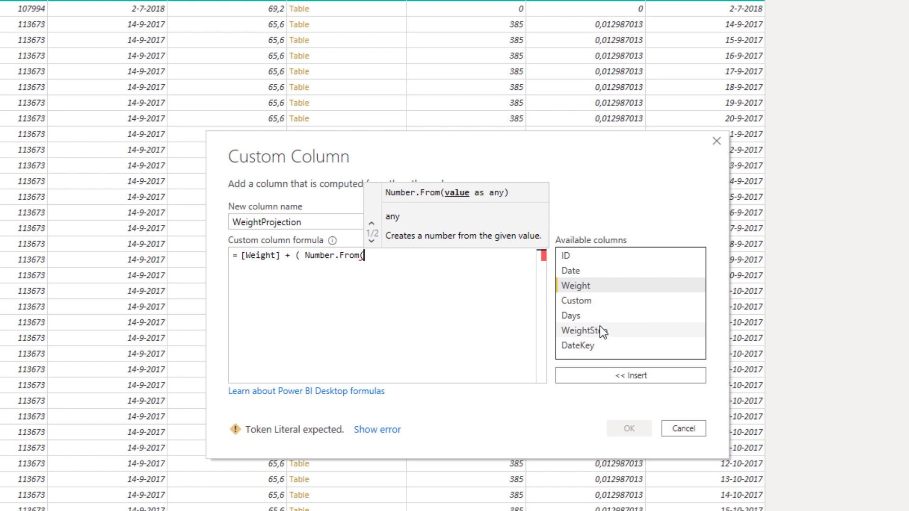
- Fill the Number.From argument with [DateKey] - [Date] and close its parenthesis
{"action": "left_click", "coordinate": [589, 286]}
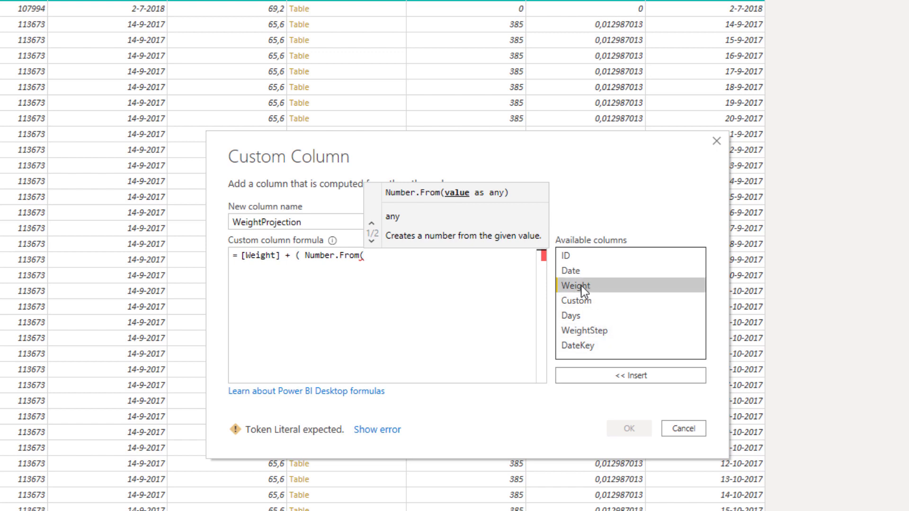
{"action": "left_click", "coordinate": [578, 272]}
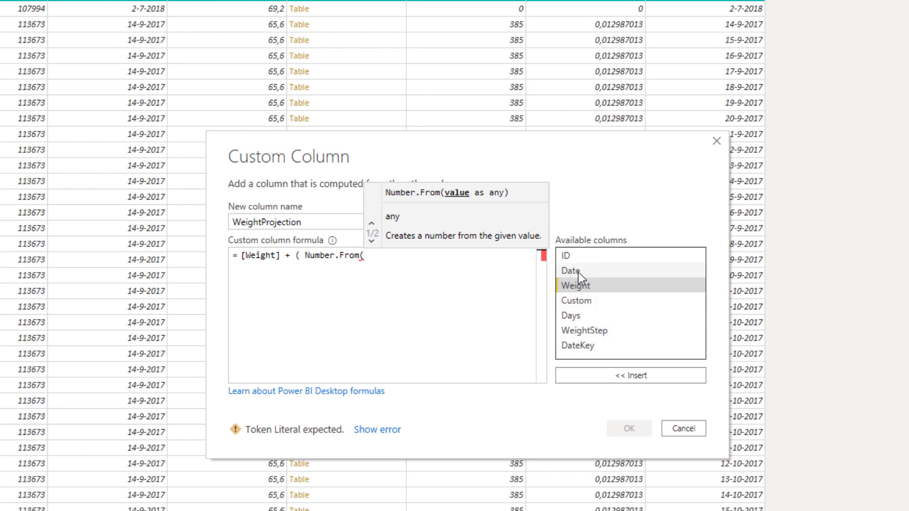
{"action": "double_click", "coordinate": [577, 269]}
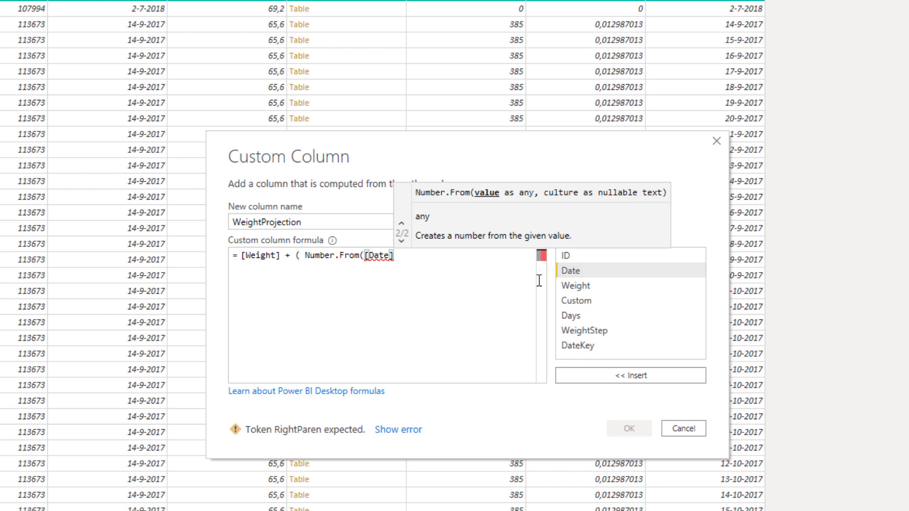
{"action": "left_click_drag", "start_coordinate": [365, 257], "coordinate": [427, 263]}
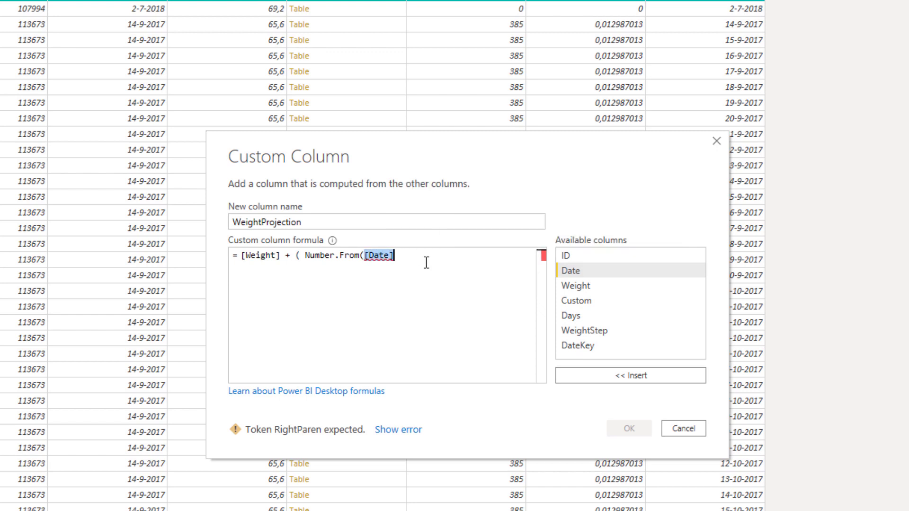
{"action": "double_click", "coordinate": [590, 342]}
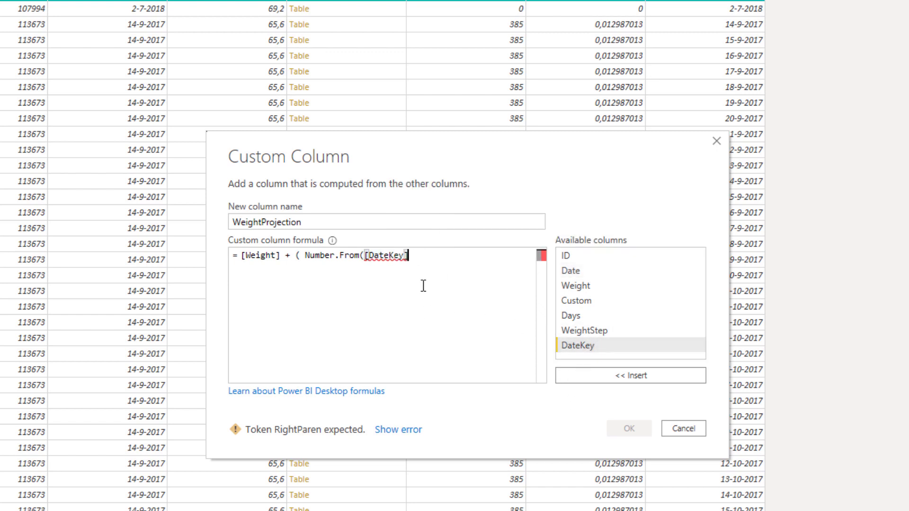
{"action": "type", "text": "-"}
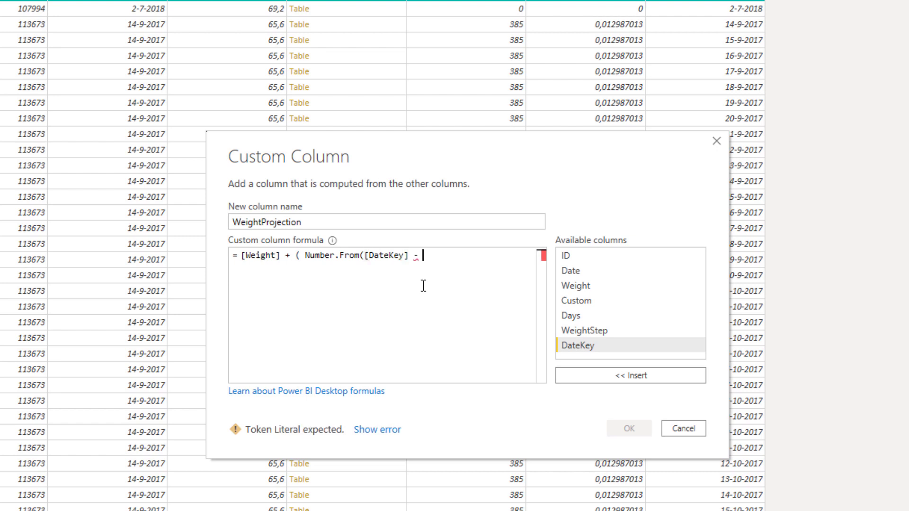
{"action": "double_click", "coordinate": [584, 269]}
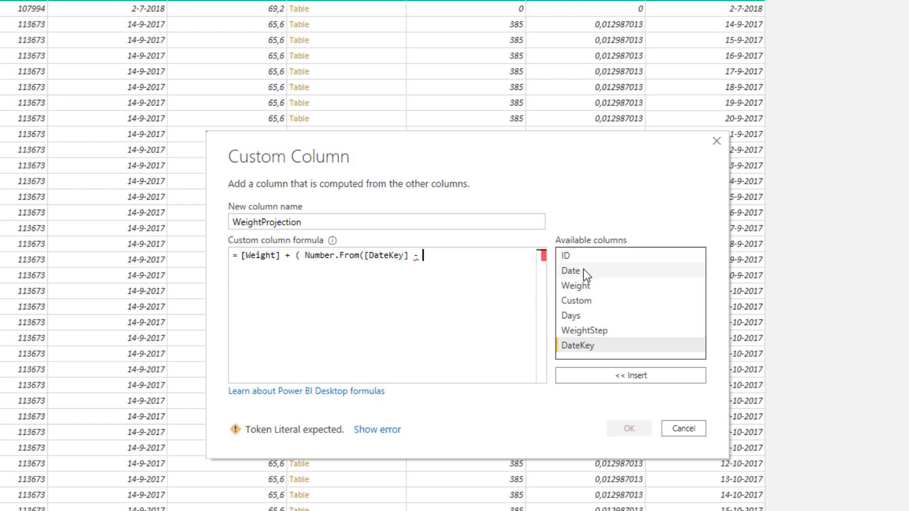
{"action": "type", "text": ")"}
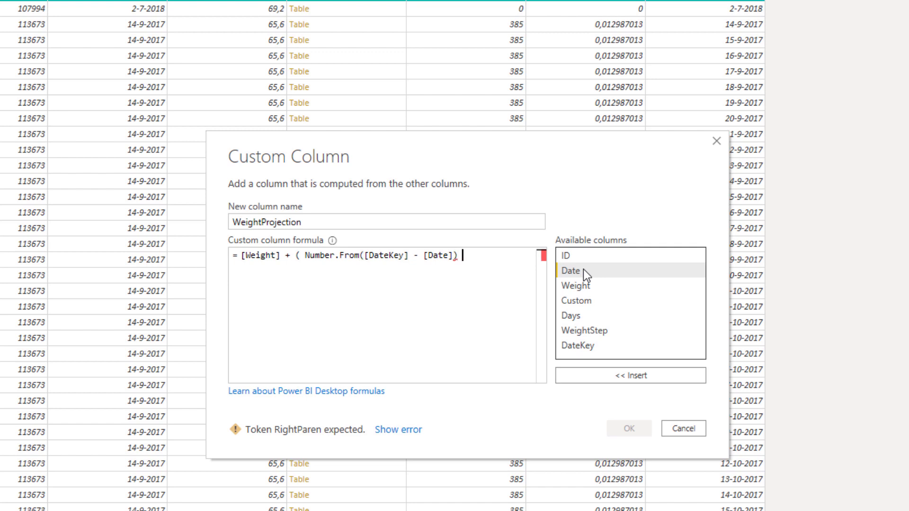
- Multiply the day difference by [WeightStep], close the outer parenthesis and confirm the WeightProjection column
{"action": "type", "text": " *"}
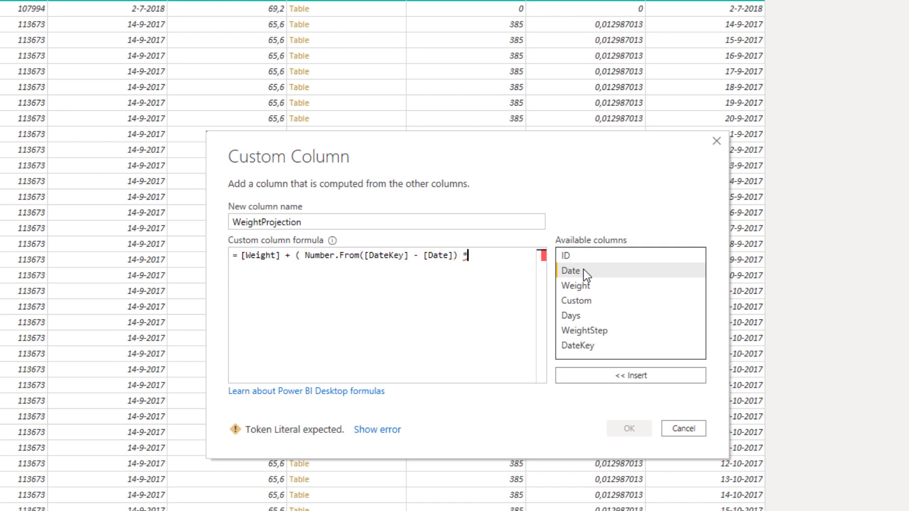
{"action": "double_click", "coordinate": [593, 330]}
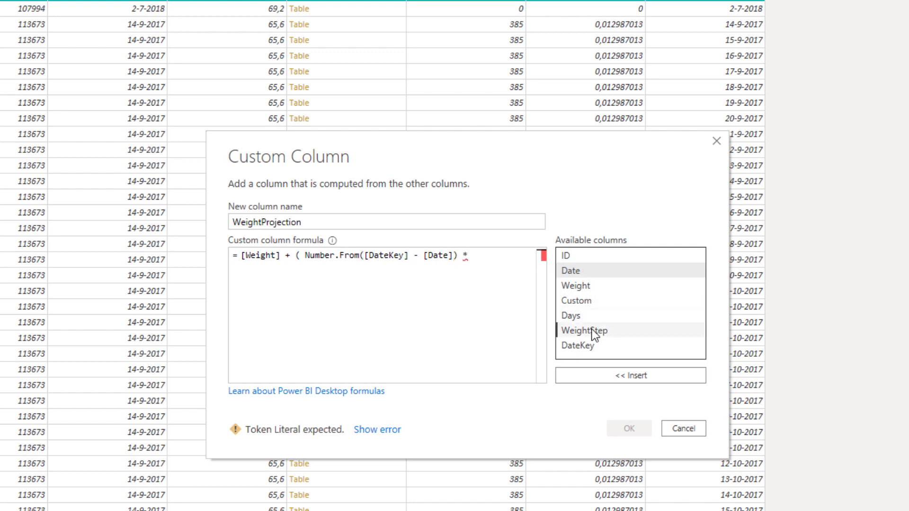
{"action": "type", "text": ")"}
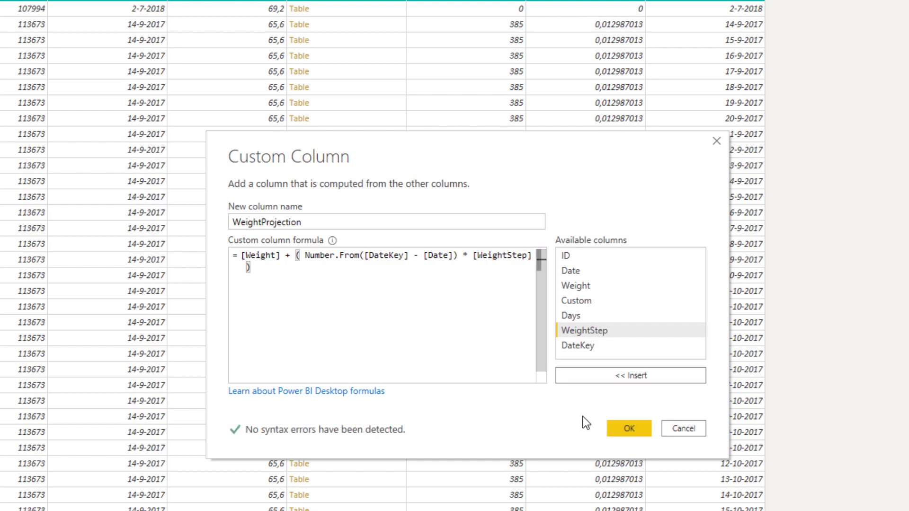
{"action": "left_click", "coordinate": [627, 426]}
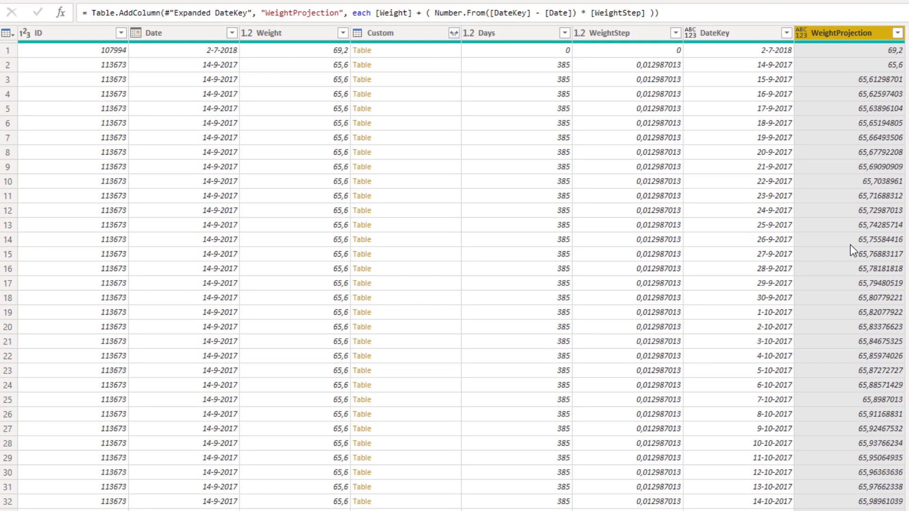
- Add type number as the last argument of the WeightProjection step's Table.AddColumn formula
{"action": "left_click", "coordinate": [655, 15]}
{"action": "type", "text": ", type "}
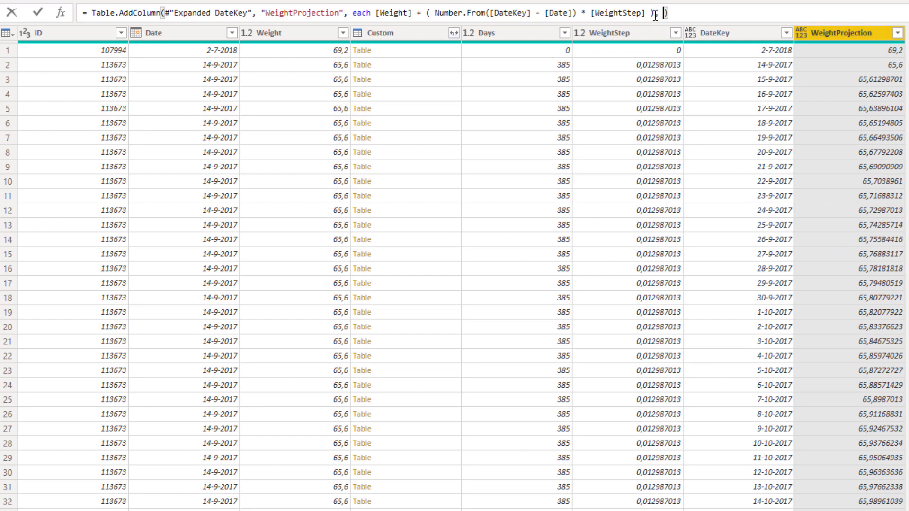
{"action": "type", "text": "number"}
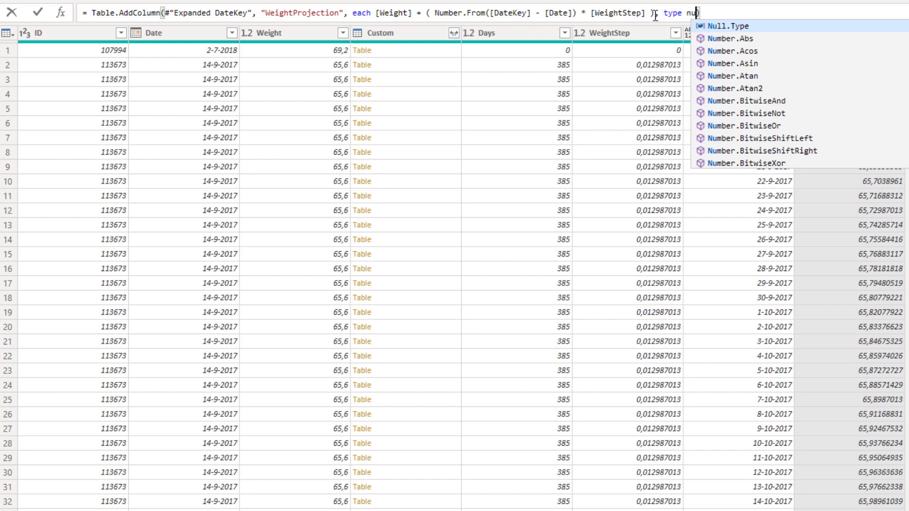
{"action": "key", "text": "Return"}
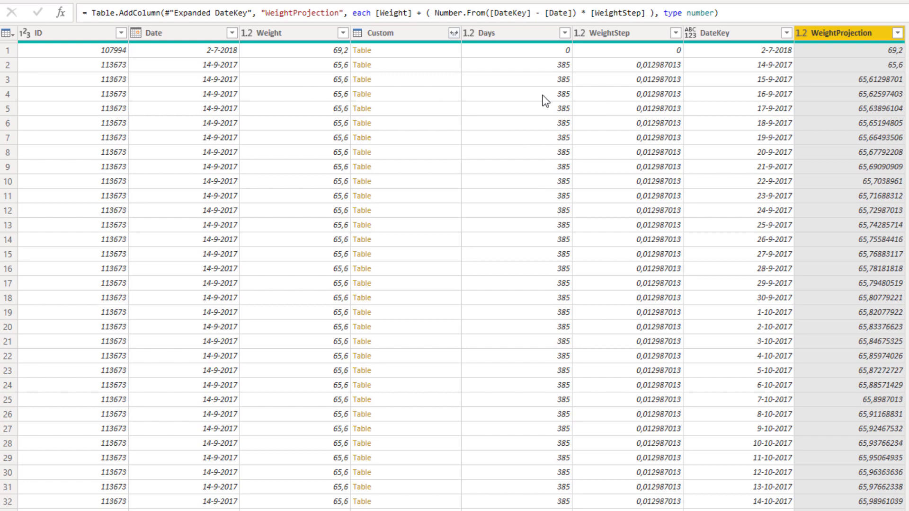
- Remove the Custom, Days and WeightStep columns, and set the DateKey column's data type to Date
{"action": "left_click", "coordinate": [416, 33]}
{"action": "left_click", "coordinate": [495, 33], "text": "ctrl"}
{"action": "left_click", "coordinate": [629, 34], "text": "ctrl"}
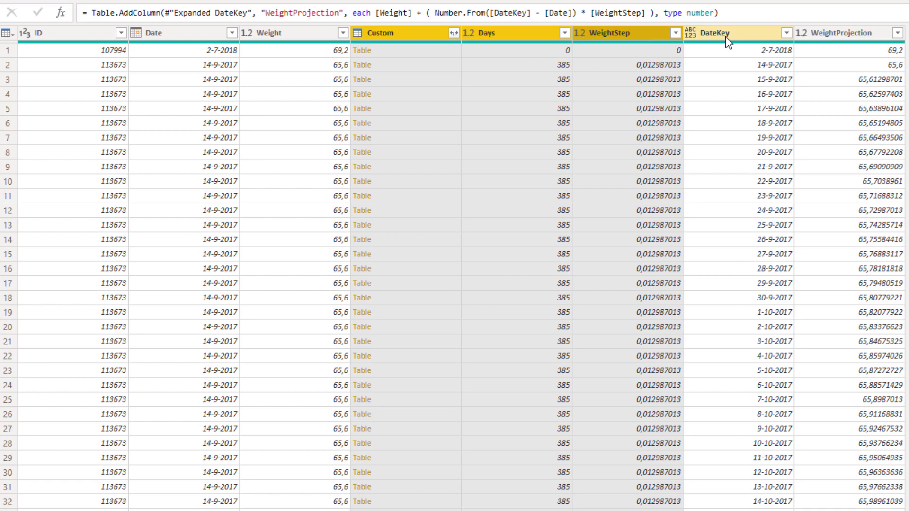
{"action": "right_click", "coordinate": [513, 33]}
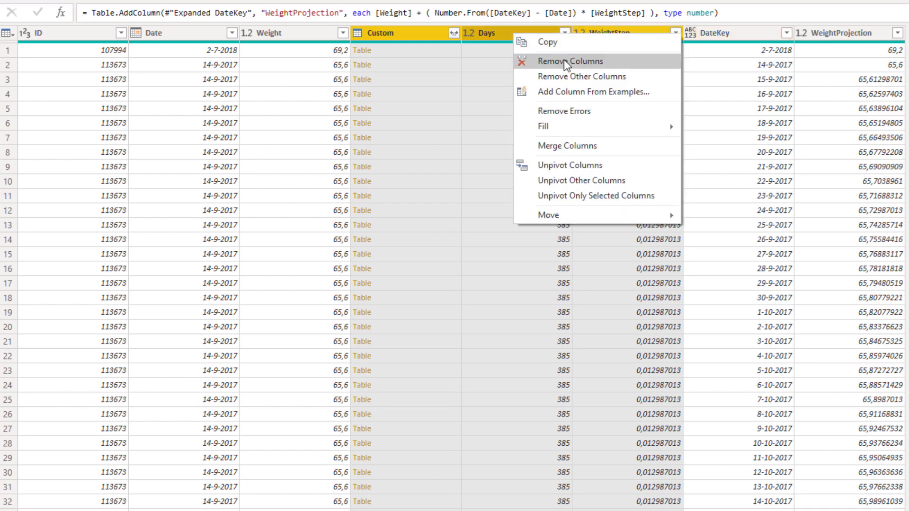
{"action": "left_click", "coordinate": [543, 62]}
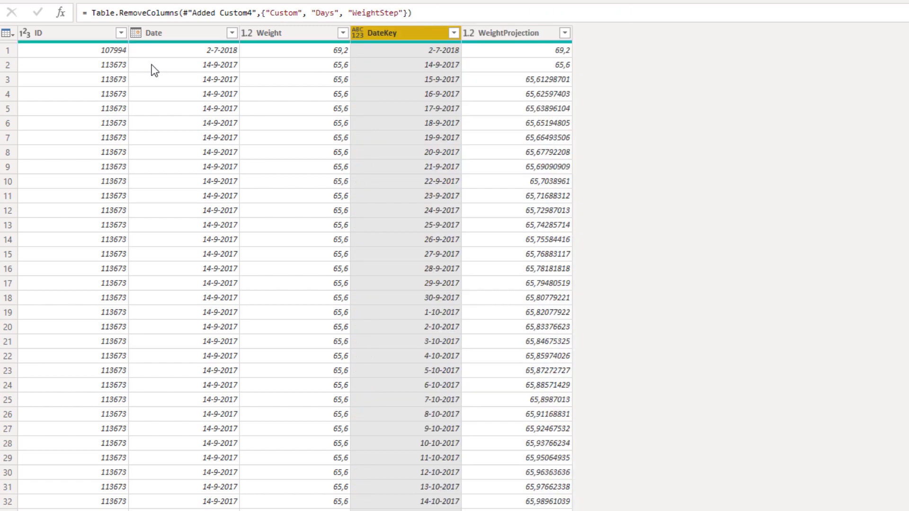
{"action": "left_click", "coordinate": [358, 35]}
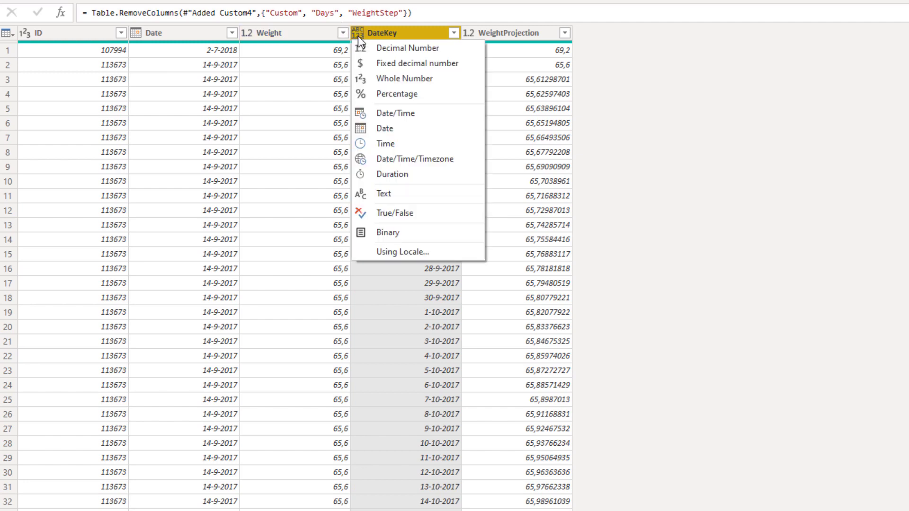
{"action": "left_click", "coordinate": [382, 129]}
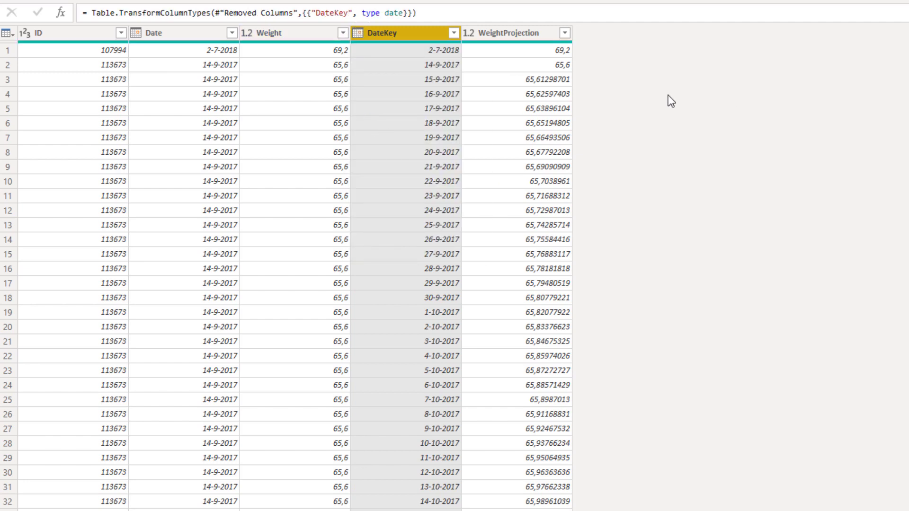